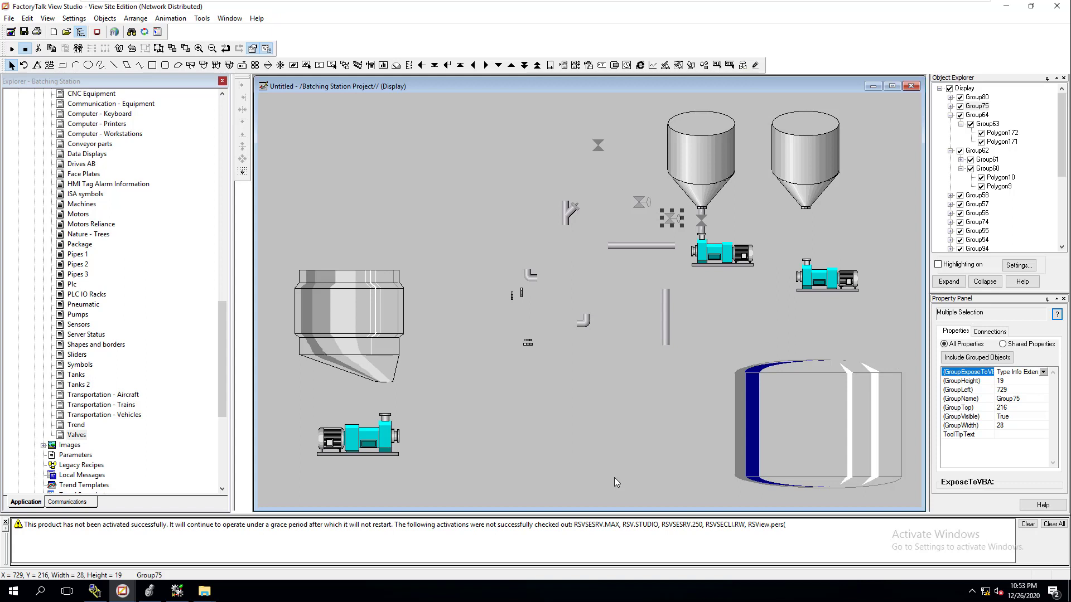
Step: Set the foreground color of both triangles of the valve below the first tank to black
{"action": "left_click", "coordinate": [199, 49]}
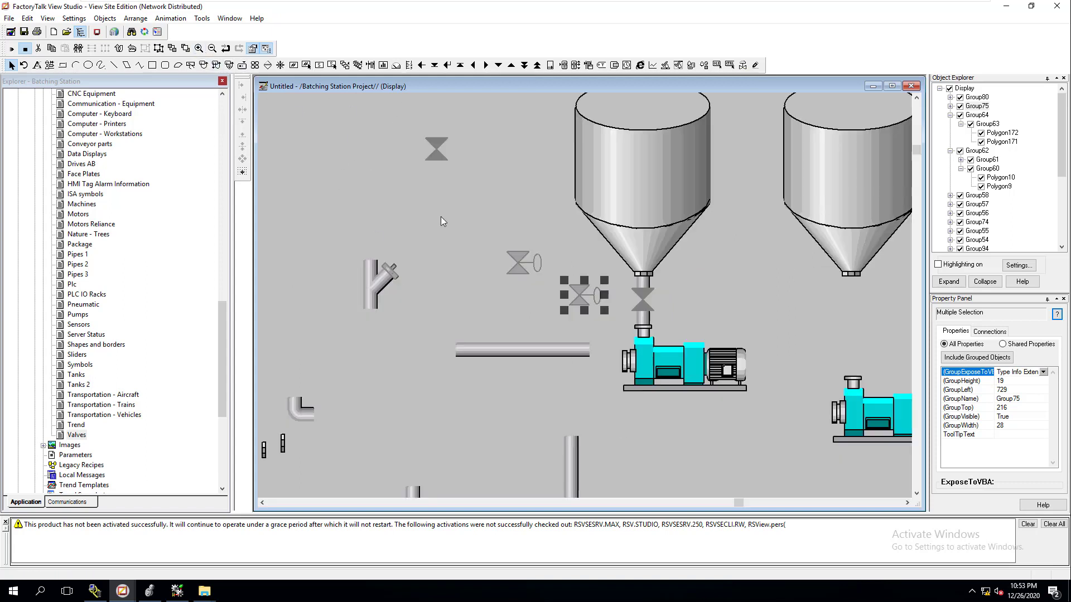
{"action": "left_click", "coordinate": [641, 302]}
{"action": "double_click", "coordinate": [642, 293]}
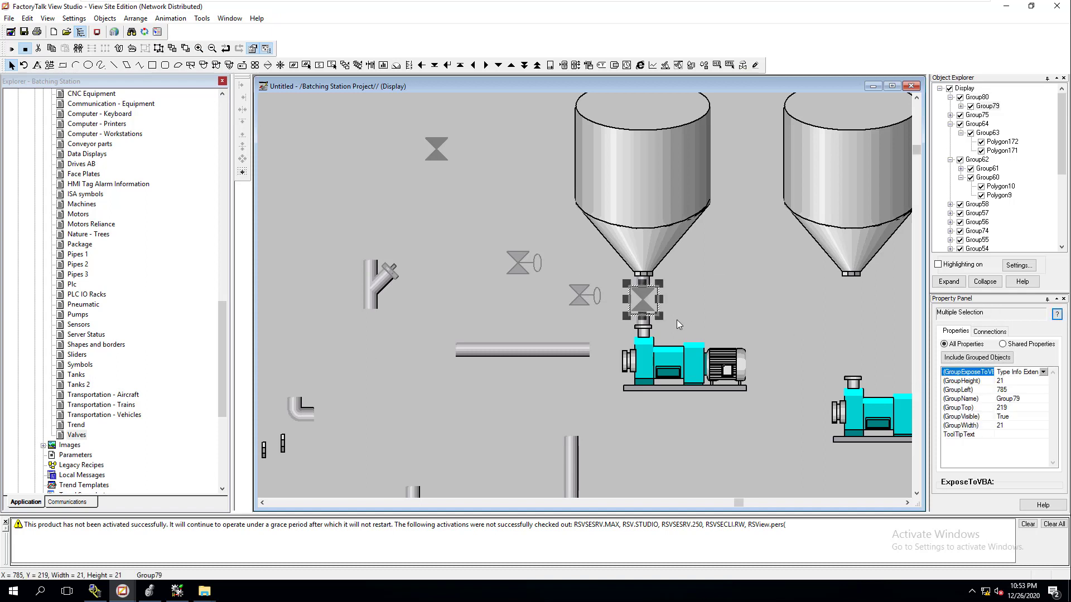
{"action": "double_click", "coordinate": [640, 294]}
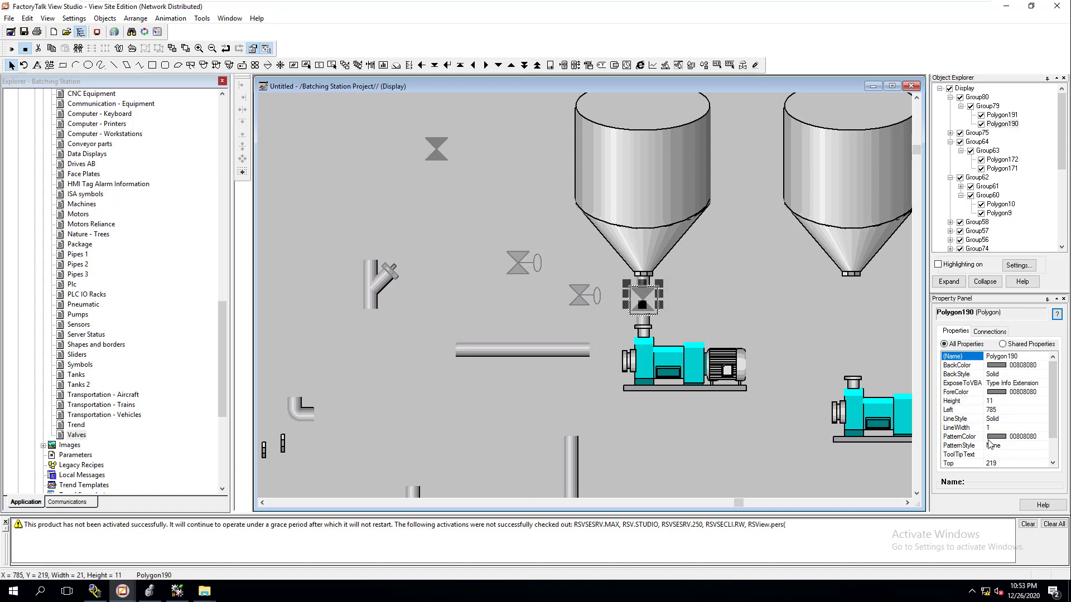
{"action": "left_click", "coordinate": [1002, 392]}
{"action": "left_click", "coordinate": [1043, 392]}
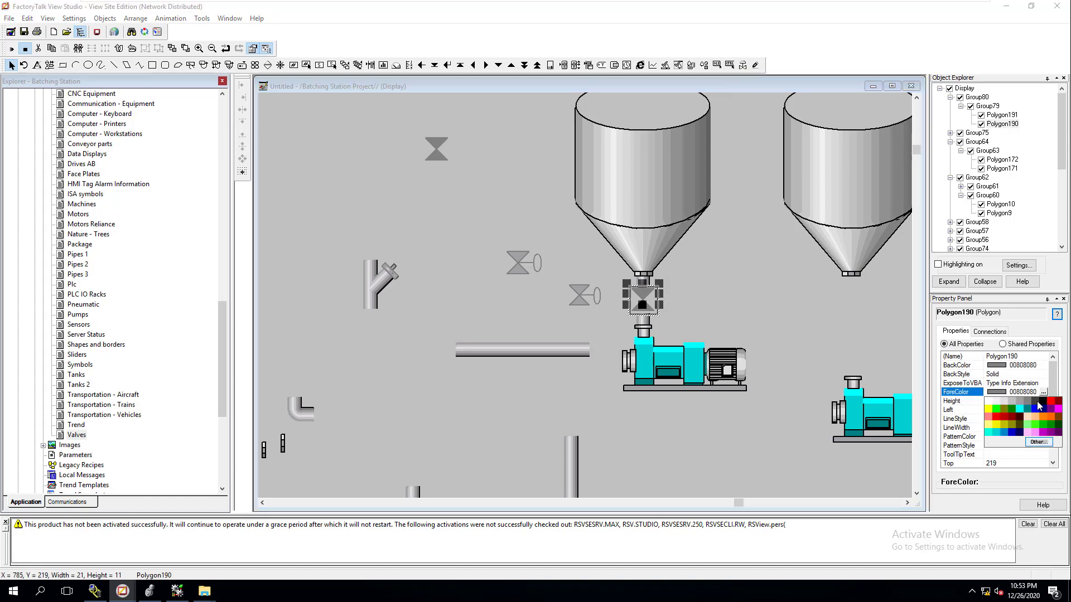
{"action": "left_click", "coordinate": [1041, 402]}
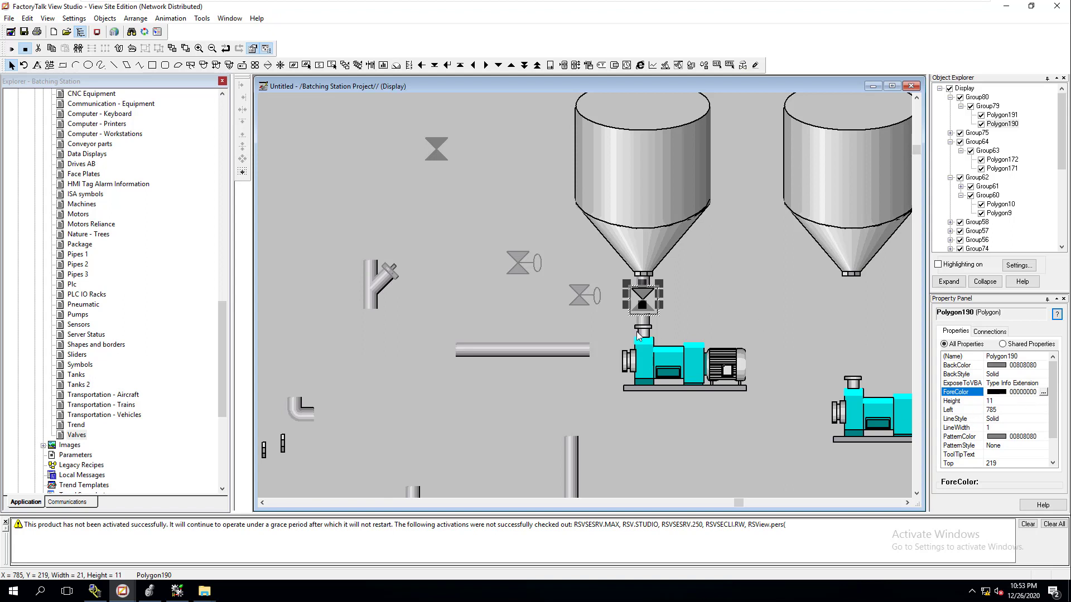
{"action": "left_click", "coordinate": [637, 309]}
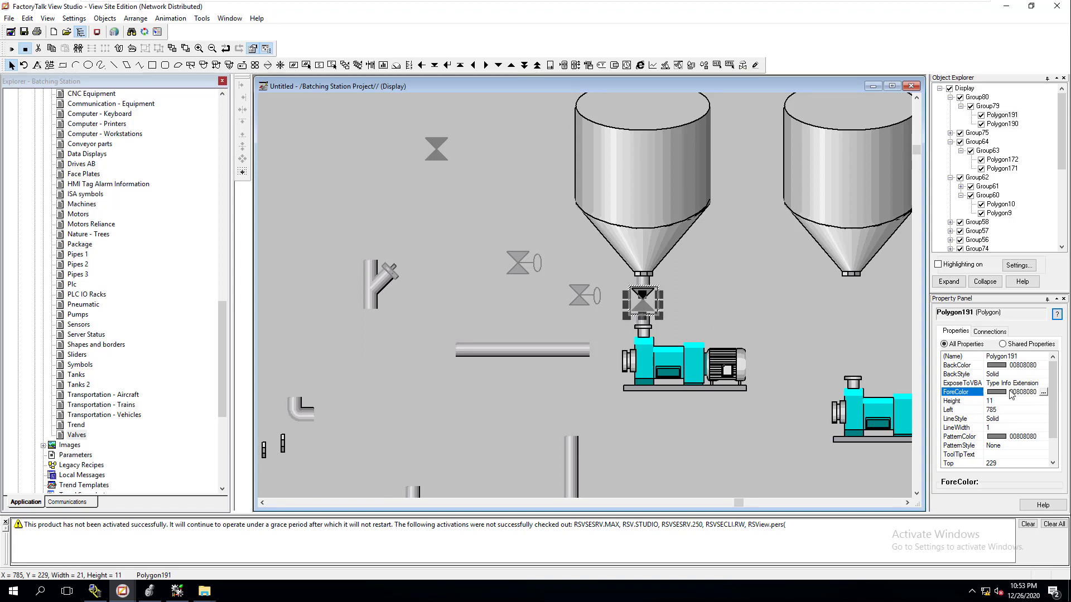
{"action": "left_click", "coordinate": [1043, 392]}
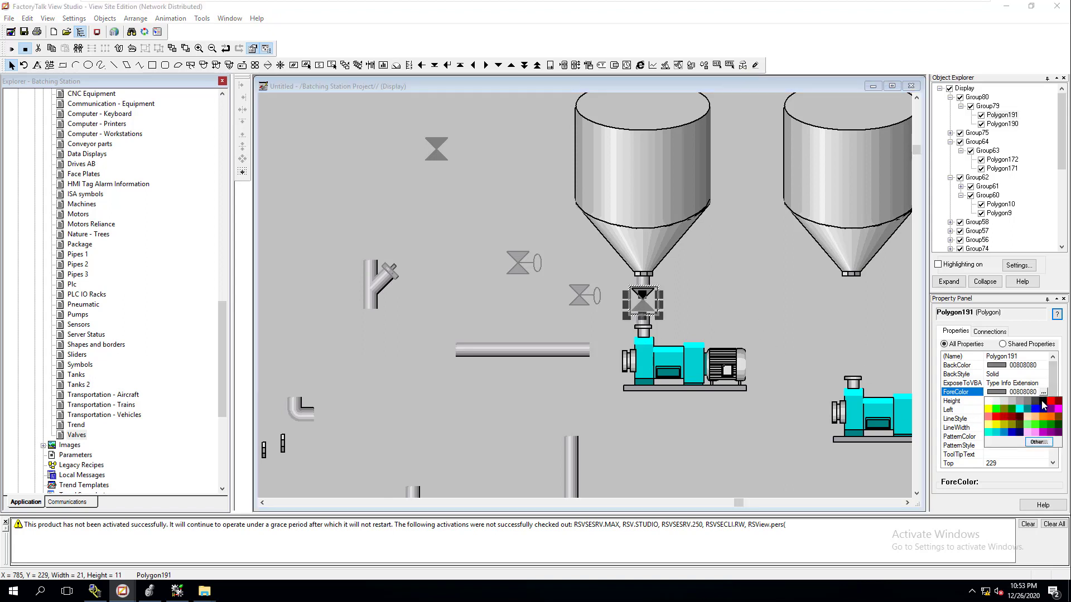
{"action": "left_click", "coordinate": [812, 324]}
{"action": "left_click", "coordinate": [812, 323]}
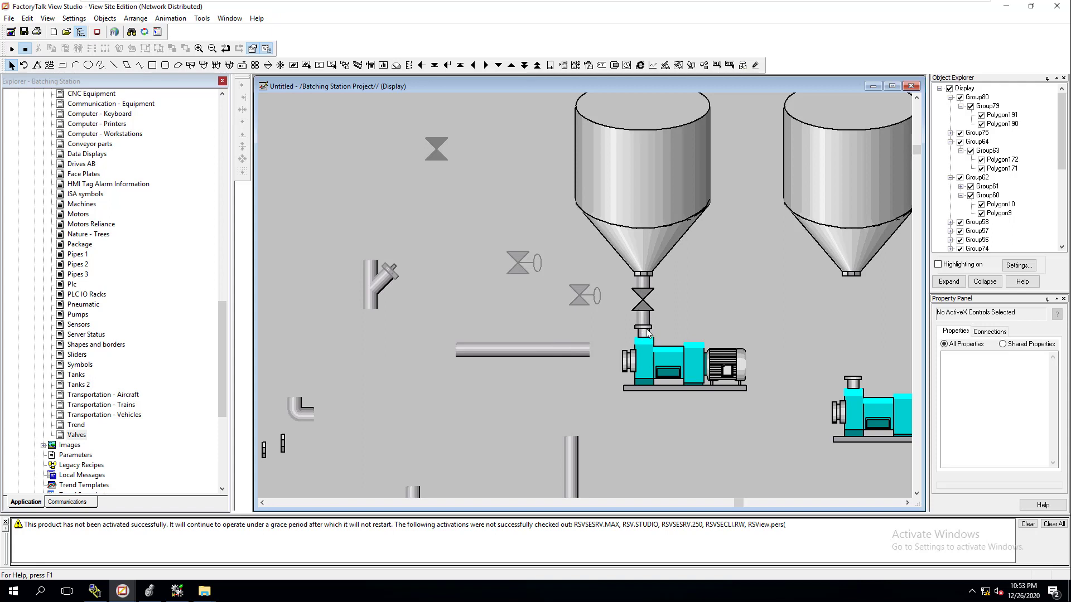
Step: Copy the flange at the first tank's outlet and place the copy on the pipe end directly above the first pump
{"action": "left_click", "coordinate": [644, 273]}
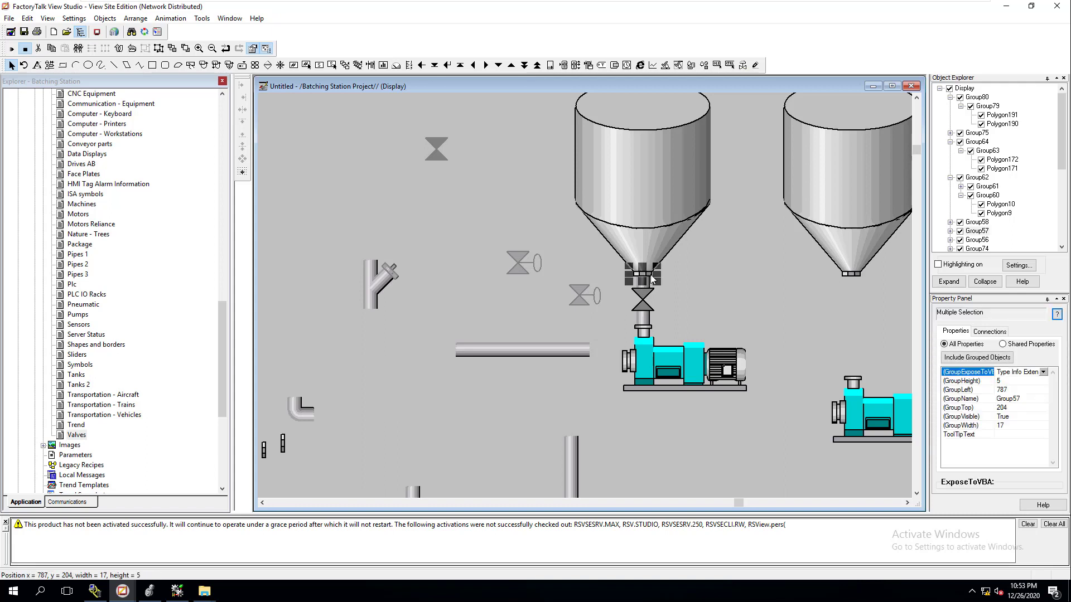
{"action": "left_click", "coordinate": [679, 277]}
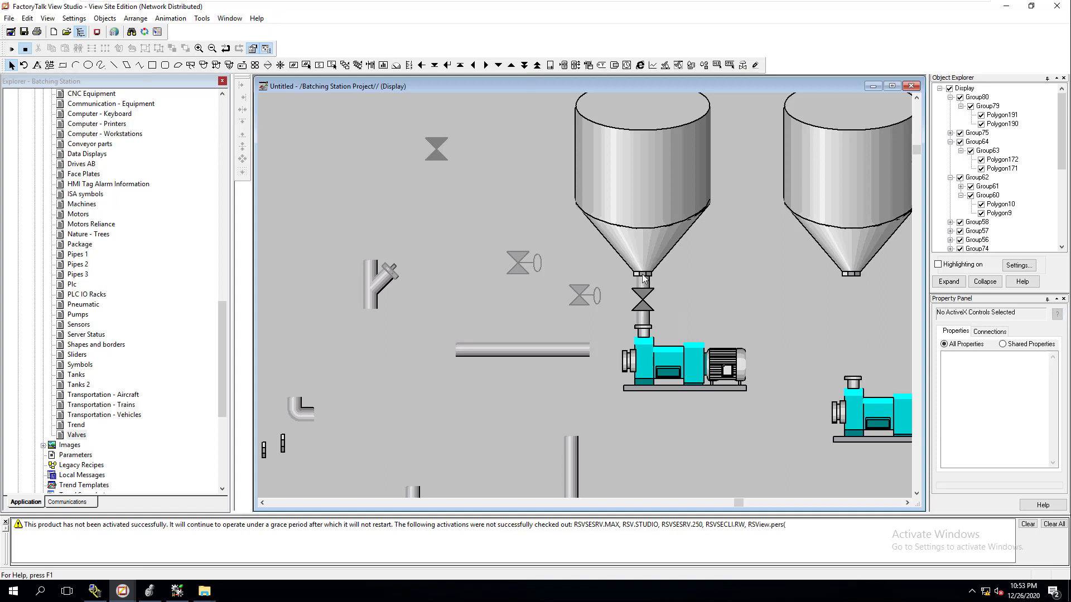
{"action": "left_click", "coordinate": [642, 275]}
{"action": "key", "text": "ctrl+c"}
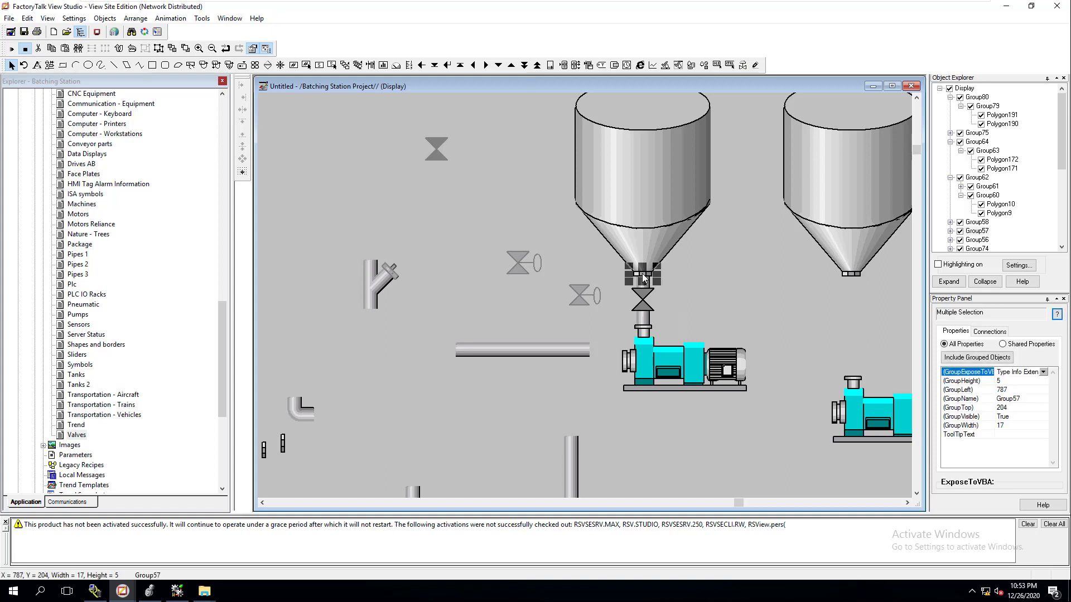
{"action": "key", "text": "ctrl+v"}
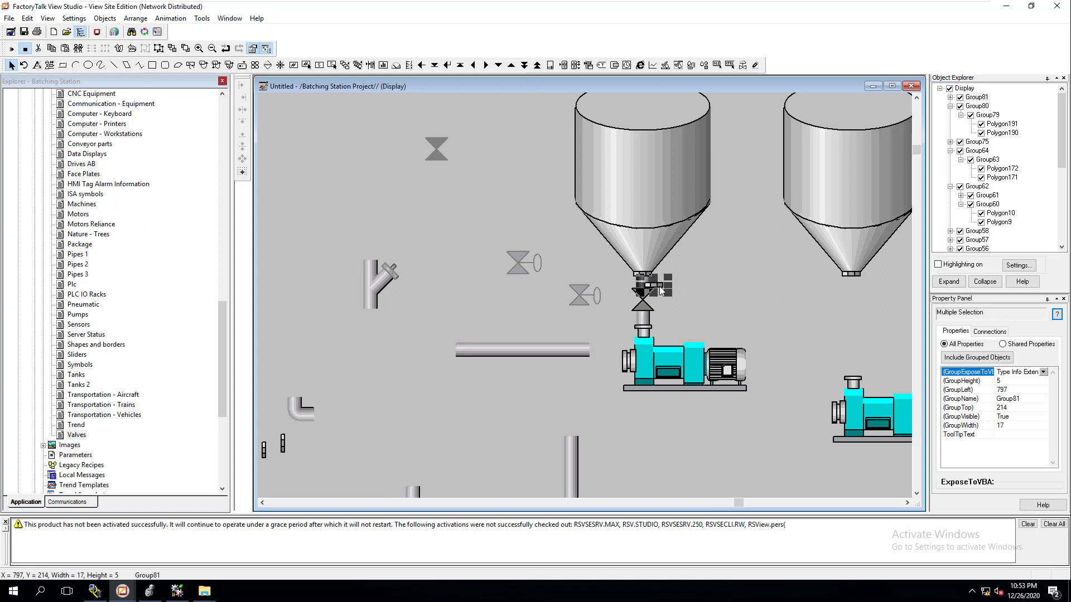
{"action": "left_click_drag", "start_coordinate": [659, 285], "coordinate": [647, 326]}
{"action": "left_click", "coordinate": [724, 334]}
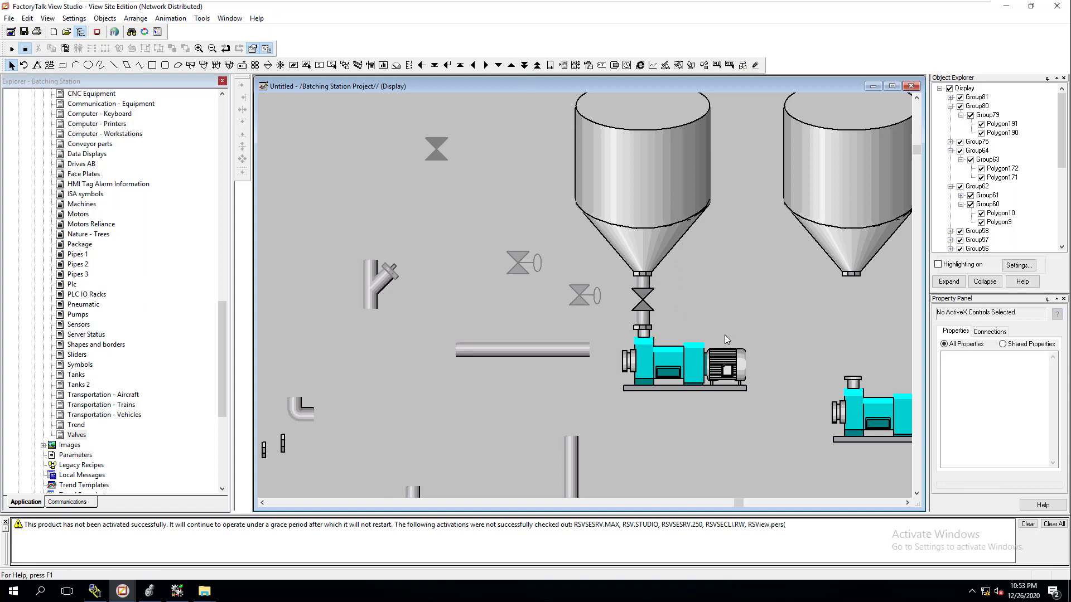
{"action": "left_click", "coordinate": [644, 278]}
{"action": "left_click", "coordinate": [642, 329], "text": "ctrl"}
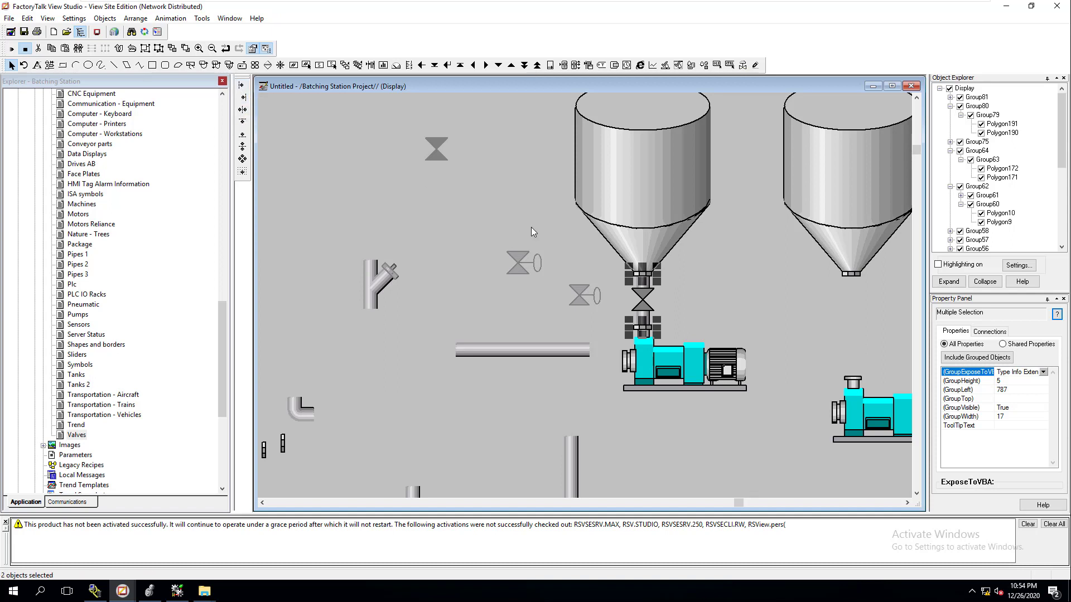
{"action": "left_click", "coordinate": [550, 242]}
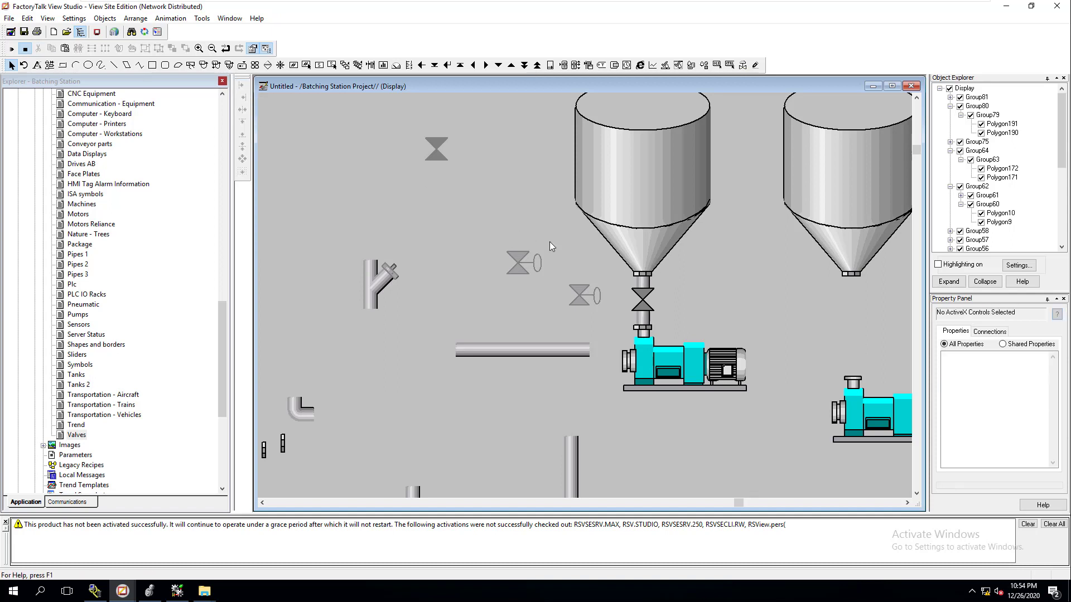
{"action": "left_click", "coordinate": [645, 307]}
{"action": "left_click", "coordinate": [651, 273]}
{"action": "left_click", "coordinate": [647, 273]}
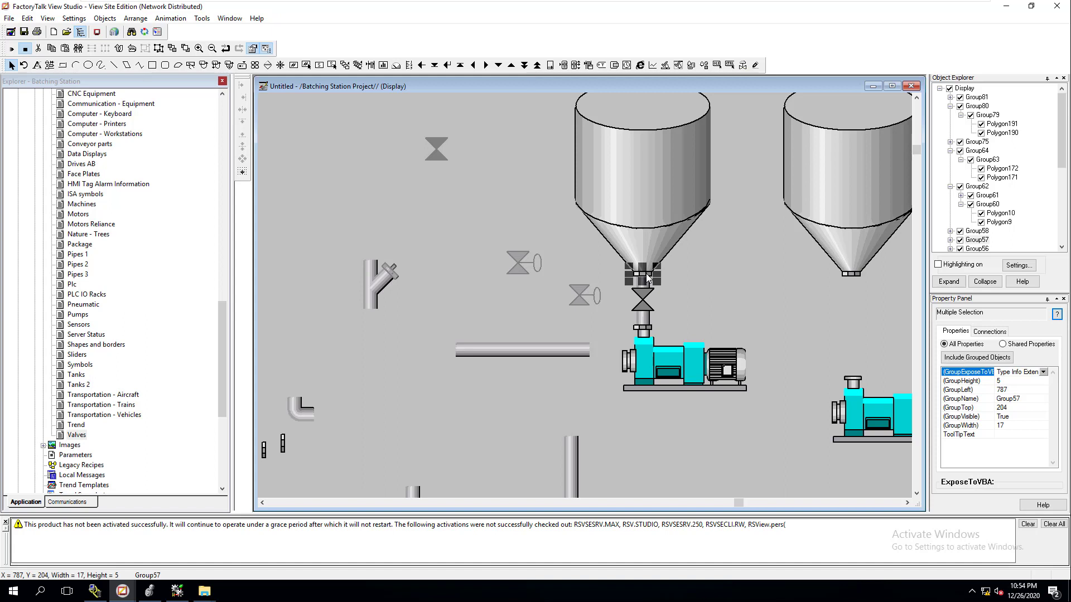
{"action": "left_click", "coordinate": [649, 284], "text": "shift"}
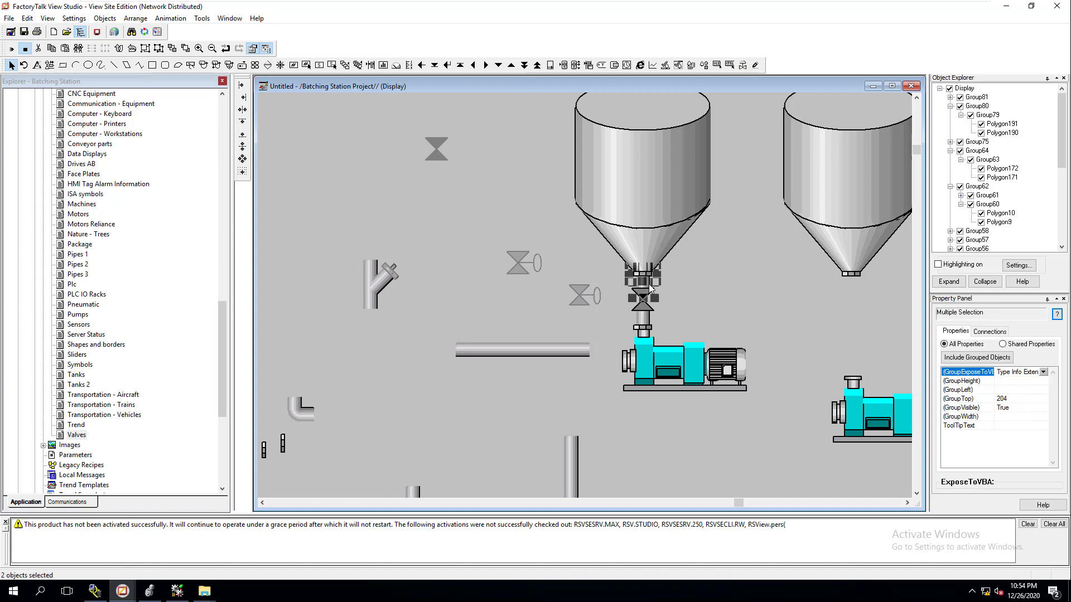
{"action": "left_click", "coordinate": [644, 320]}
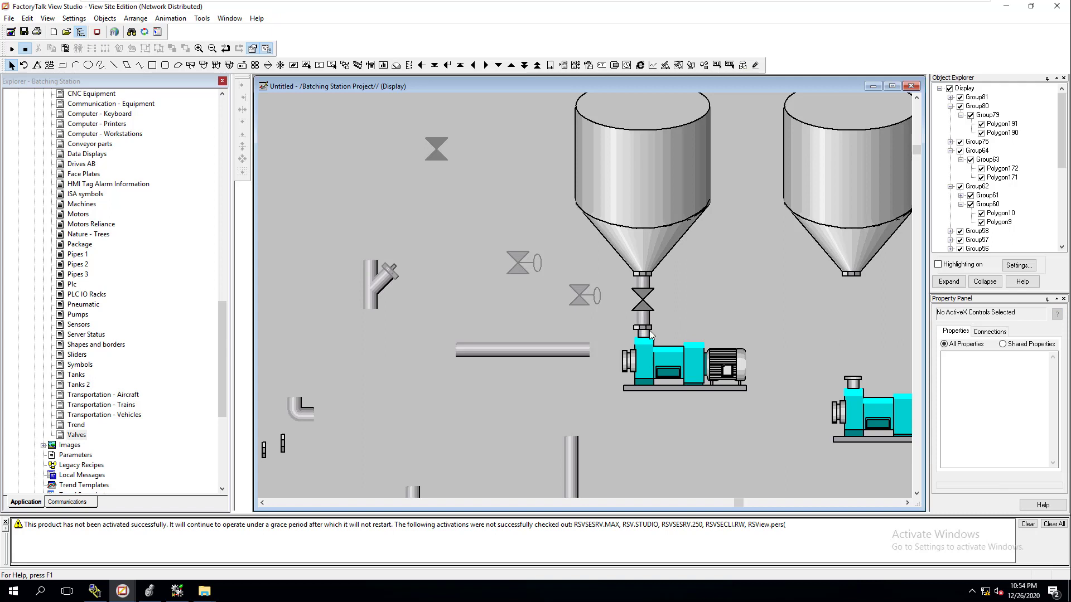
Step: Duplicate the first tank's valve, lower pipe piece and flanges, and place the copies between the second tank and its pump
{"action": "left_click", "coordinate": [647, 332]}
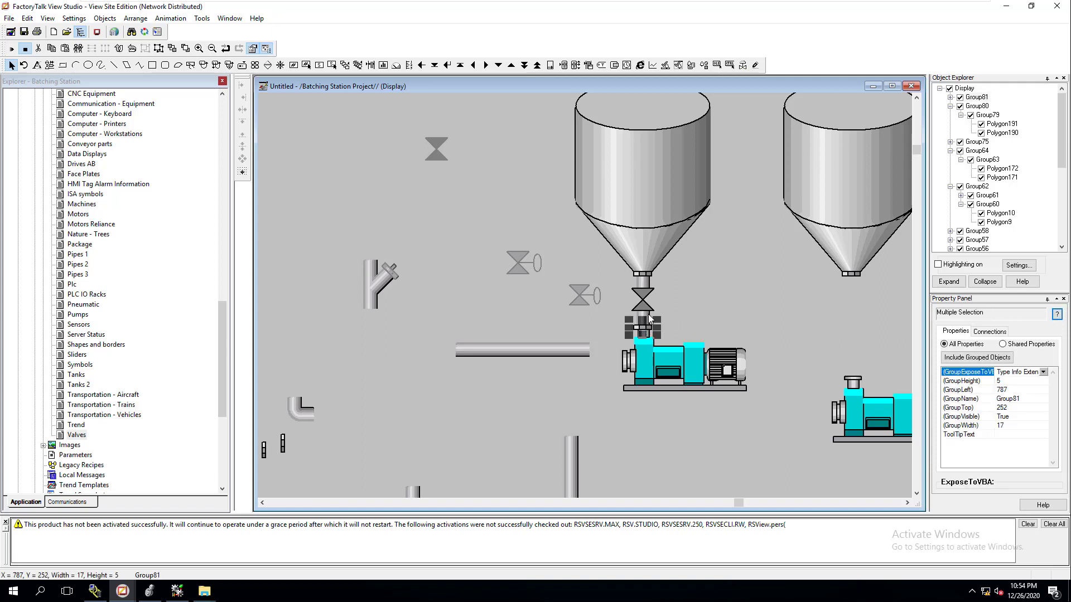
{"action": "left_click", "coordinate": [645, 304], "text": "shift"}
{"action": "left_click", "coordinate": [643, 284], "text": "shift"}
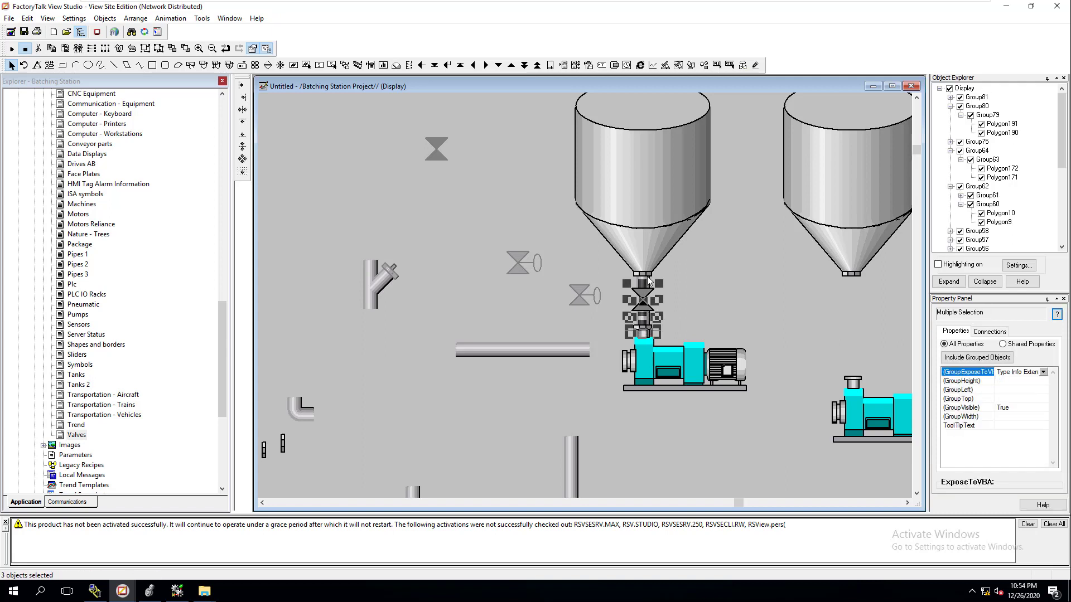
{"action": "left_click", "coordinate": [648, 282], "text": "shift"}
{"action": "left_click", "coordinate": [646, 275], "text": "shift"}
{"action": "left_click", "coordinate": [646, 275], "text": "shift"}
{"action": "left_click_drag", "start_coordinate": [645, 279], "coordinate": [851, 326]}
Step: Duplicate the pipe piece above the first tank's valve and place the copy under the second tank's outlet
{"action": "left_click", "coordinate": [640, 286]}
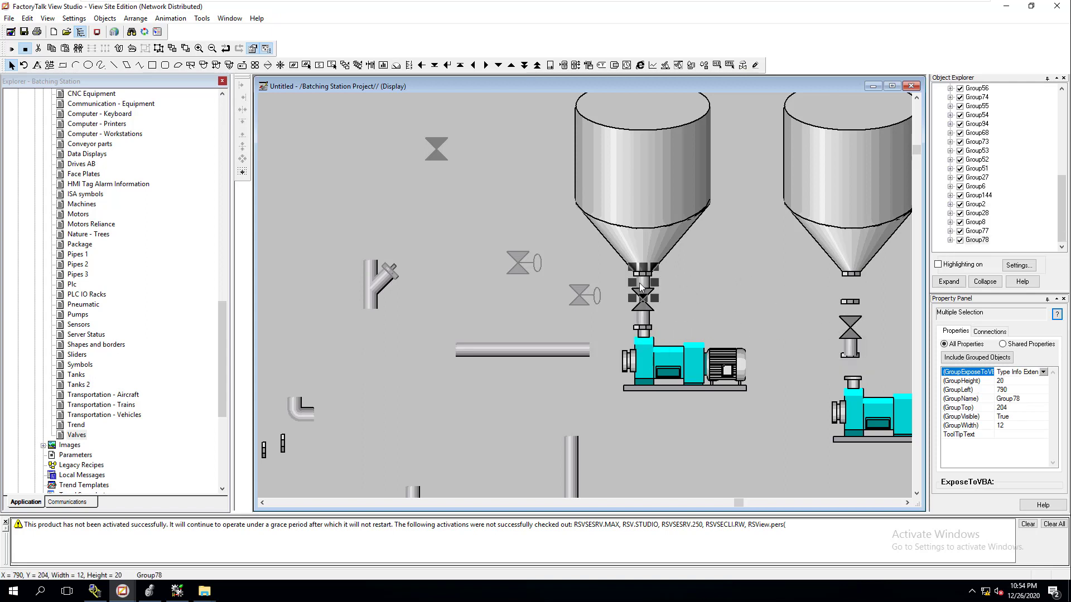
{"action": "key", "text": "ctrl+d"}
{"action": "left_click_drag", "start_coordinate": [651, 297], "coordinate": [847, 288]}
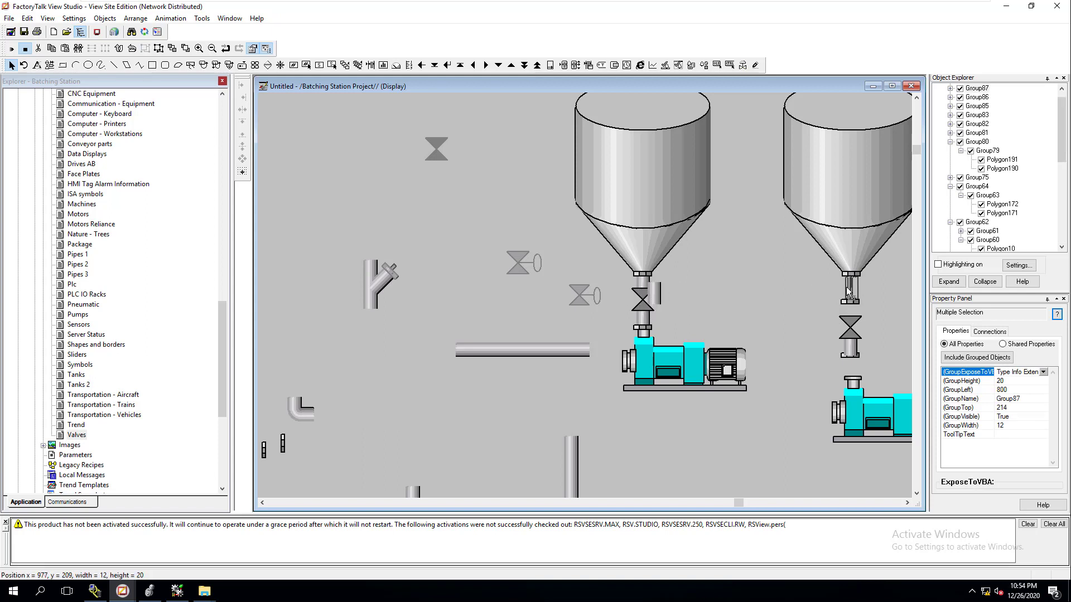
{"action": "left_click", "coordinate": [825, 314]}
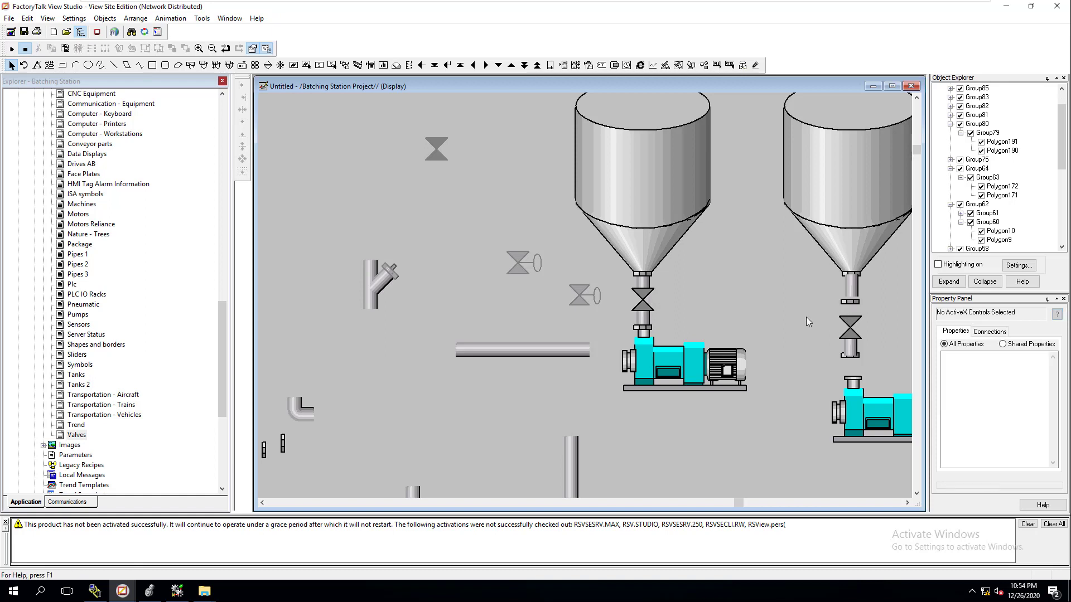
Step: Move the loose flange aside and stretch the second tank's outlet pipe down to its valve, to a height of 38
{"action": "left_click_drag", "start_coordinate": [846, 303], "coordinate": [781, 319]}
{"action": "left_click", "coordinate": [851, 292]}
{"action": "key", "text": "ctrl+g"}
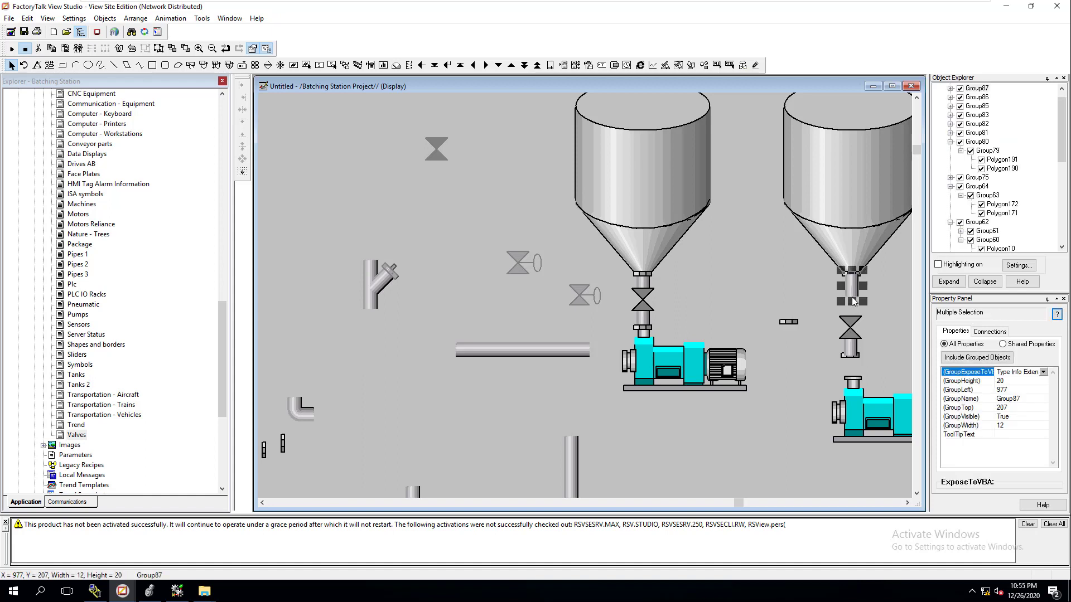
{"action": "left_click_drag", "start_coordinate": [852, 303], "coordinate": [852, 323]}
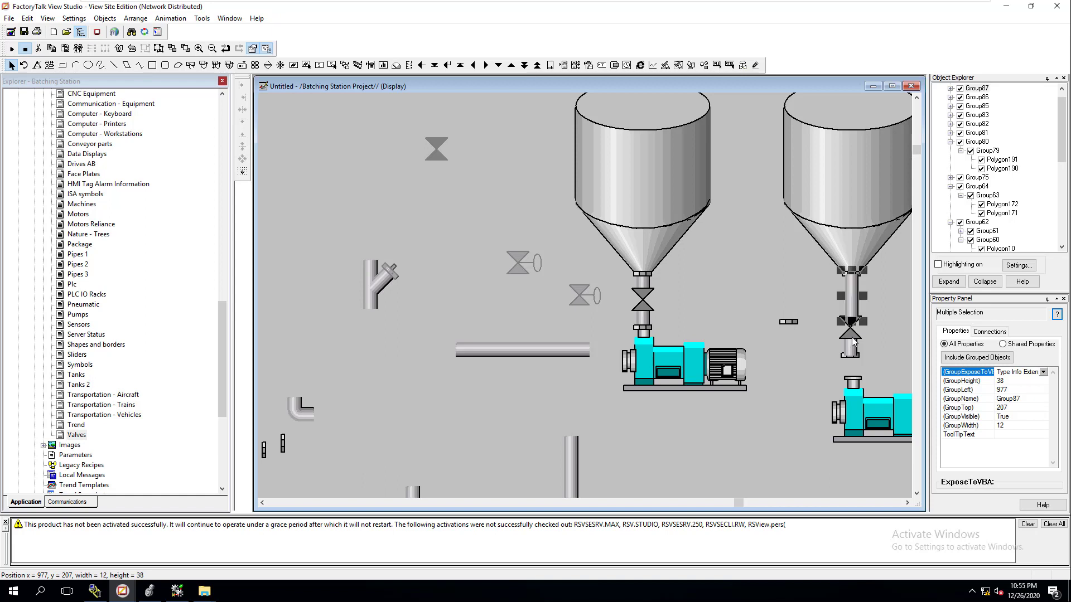
{"action": "left_click", "coordinate": [820, 361]}
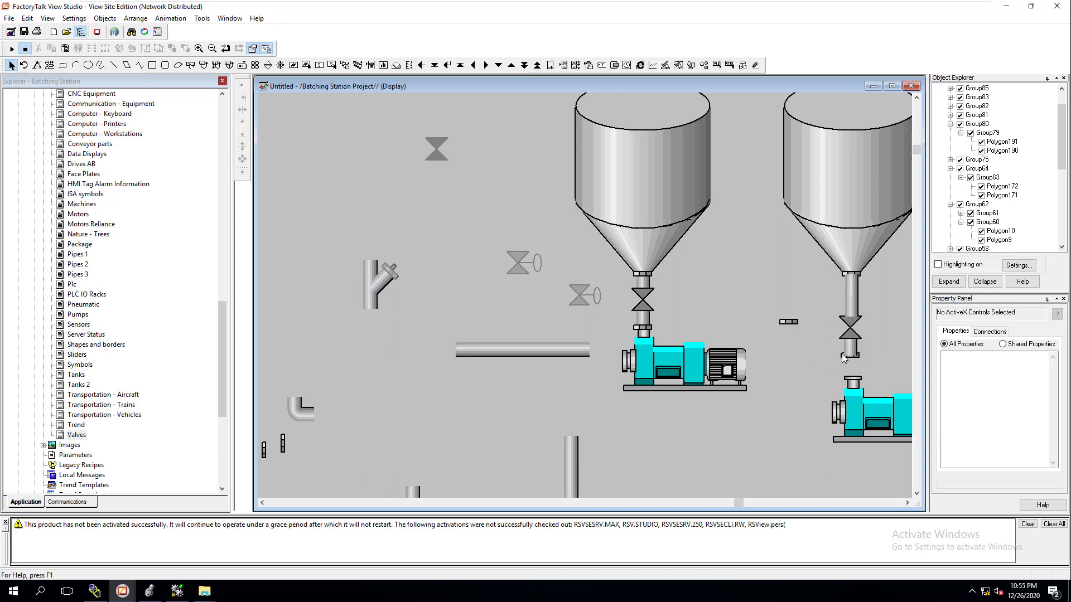
Step: Shift the second pump into line with the pipe above it and place the lower flange on the pump's inlet
{"action": "left_click", "coordinate": [842, 354]}
{"action": "left_click_drag", "start_coordinate": [842, 354], "coordinate": [848, 397]}
{"action": "left_click", "coordinate": [855, 399]}
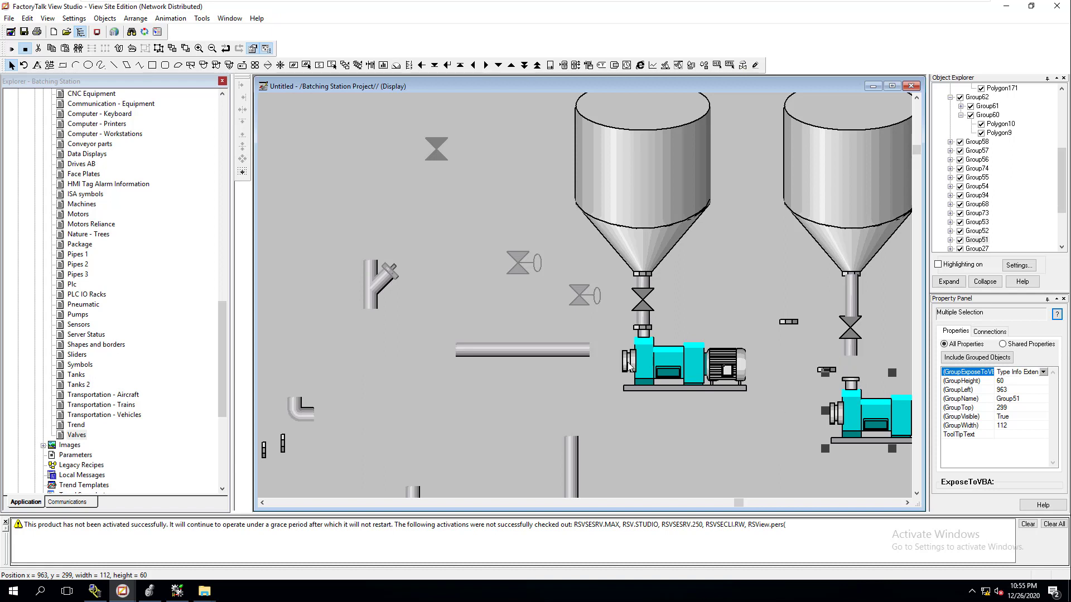
{"action": "left_click", "coordinate": [823, 378]}
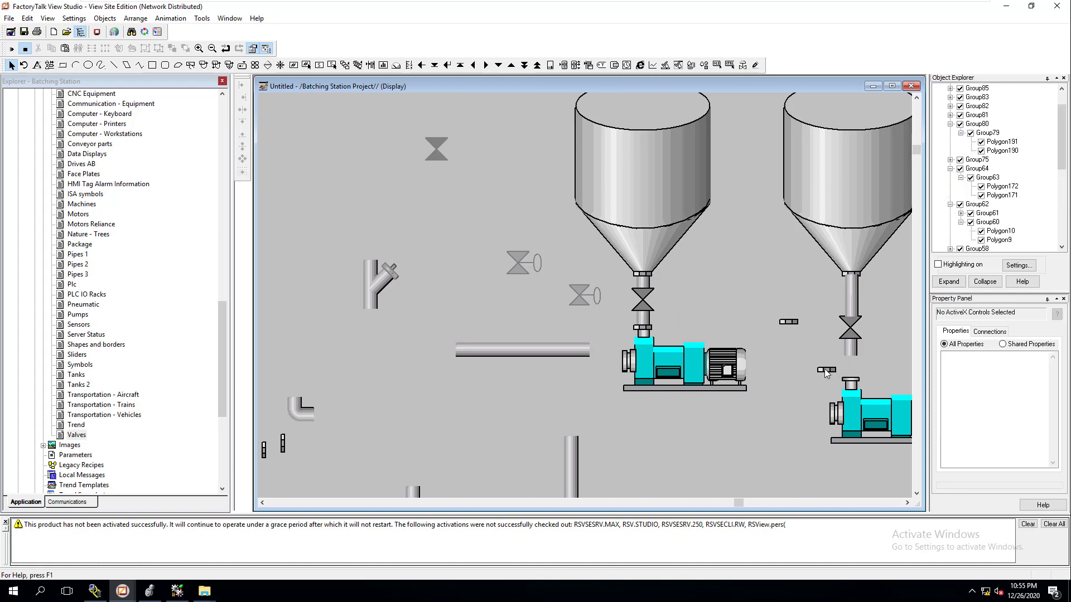
{"action": "left_click", "coordinate": [826, 372]}
{"action": "left_click_drag", "start_coordinate": [826, 373], "coordinate": [851, 384]}
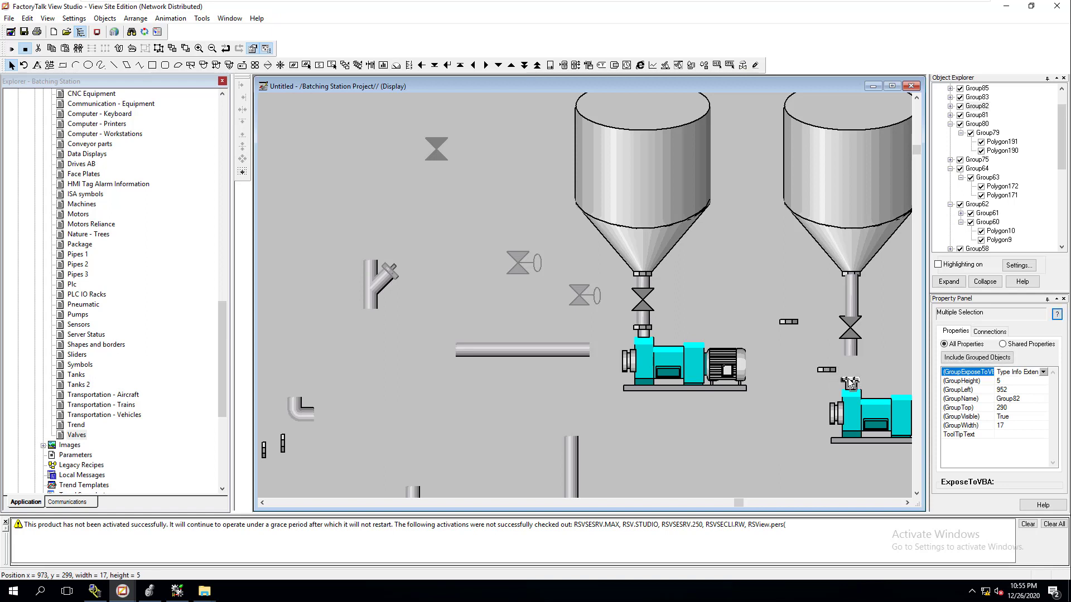
{"action": "left_click", "coordinate": [815, 376]}
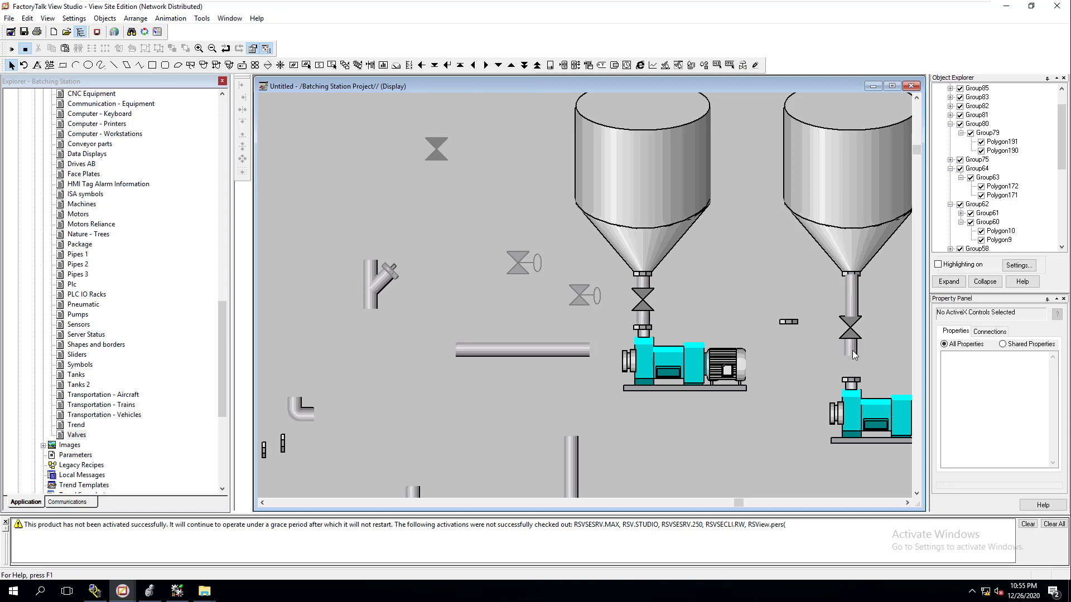
Step: Move the second tank's lower pipe piece down onto the pump inlet and send it to the back
{"action": "left_click_drag", "start_coordinate": [850, 352], "coordinate": [851, 379]}
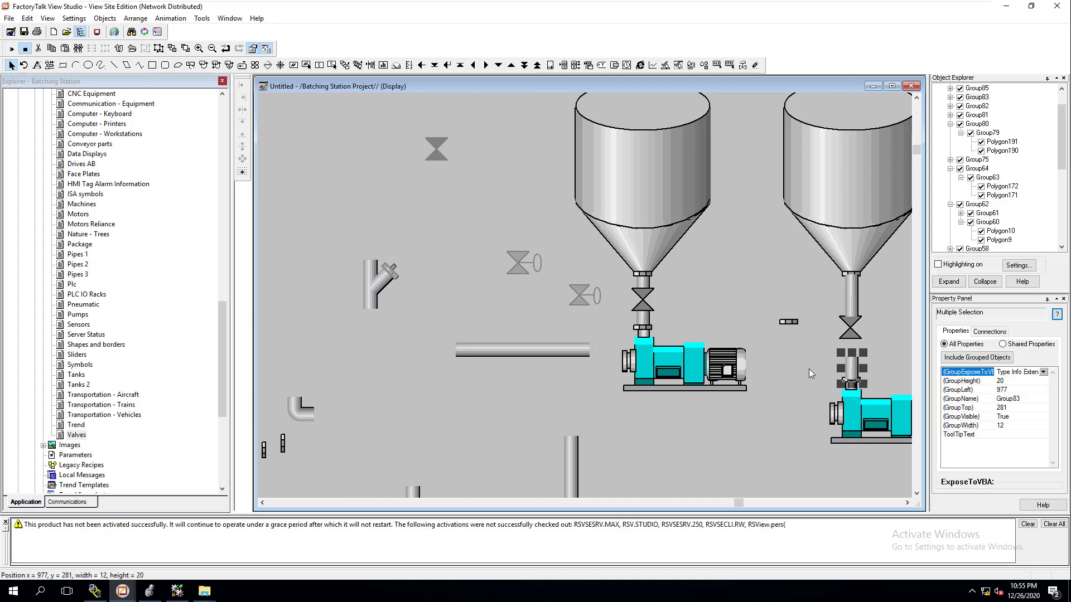
{"action": "right_click", "coordinate": [850, 366]}
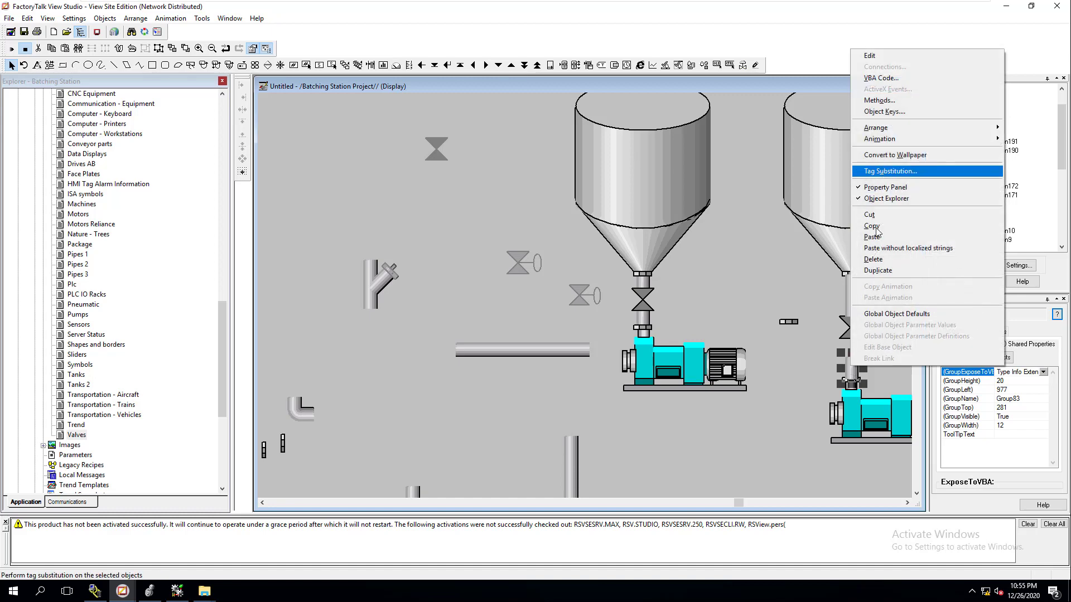
{"action": "mouse_move", "coordinate": [871, 128]}
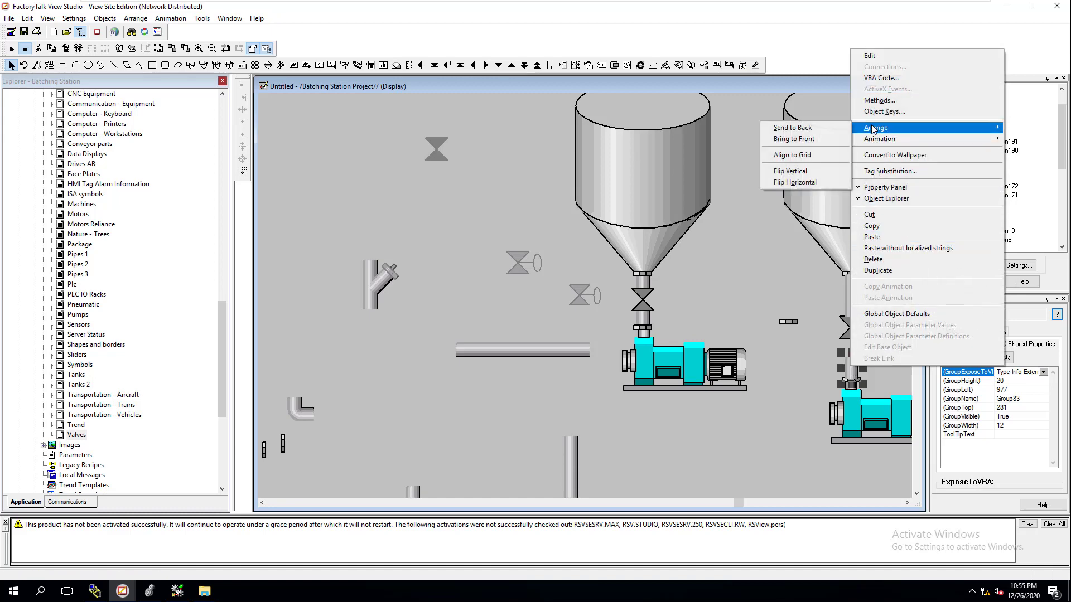
{"action": "left_click", "coordinate": [810, 131]}
{"action": "left_click", "coordinate": [789, 303]}
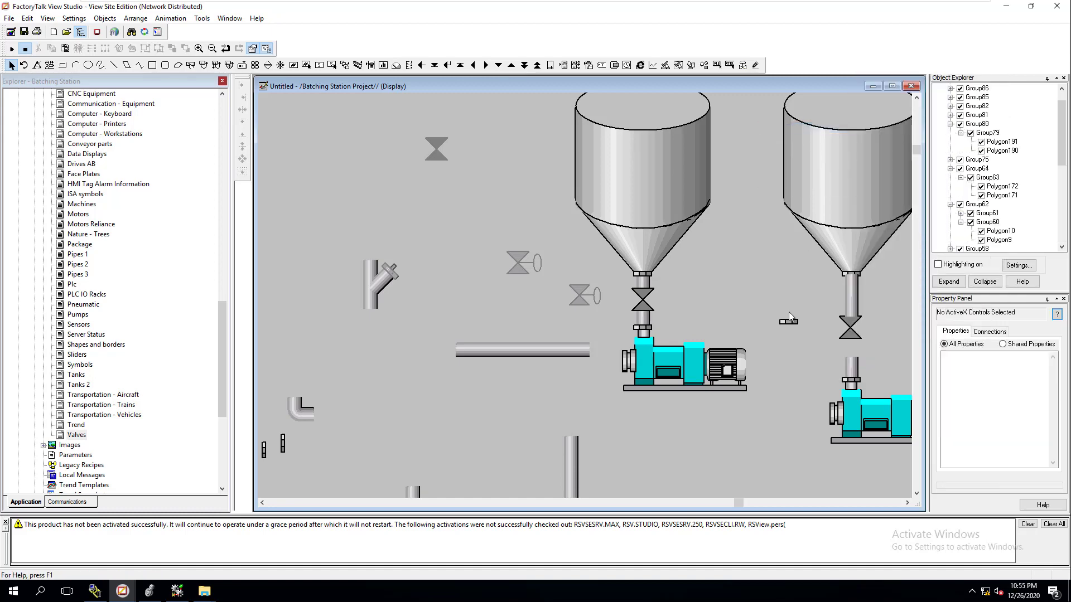
Step: Lower the second tank's valve onto the pump's inlet pipe and stretch the outlet pipe down to it, to a height of 55
{"action": "left_click_drag", "start_coordinate": [851, 323], "coordinate": [852, 347]}
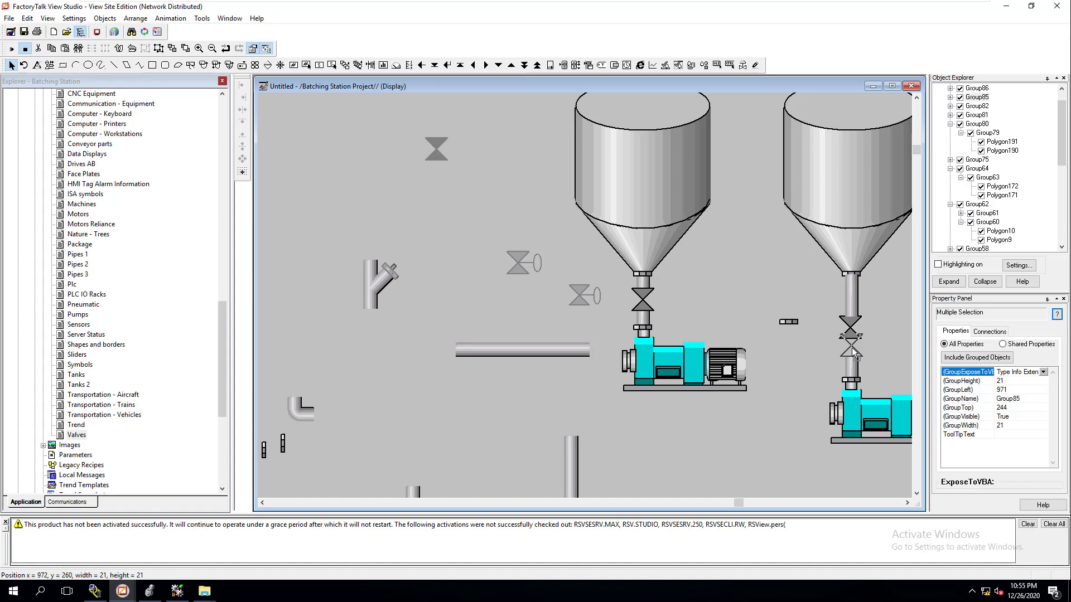
{"action": "left_click", "coordinate": [857, 306]}
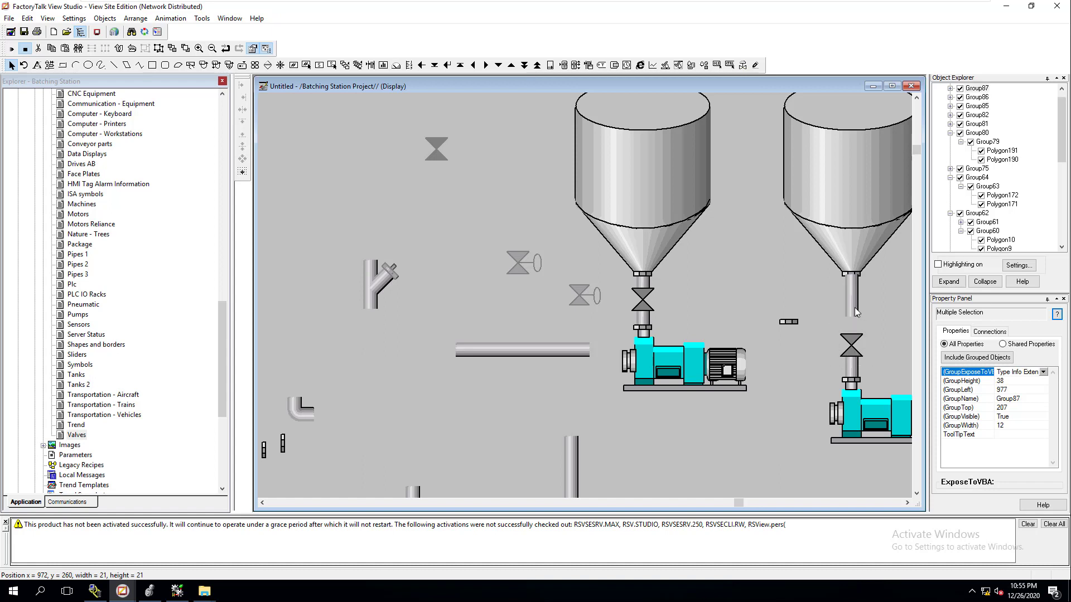
{"action": "left_click_drag", "start_coordinate": [854, 321], "coordinate": [855, 341]}
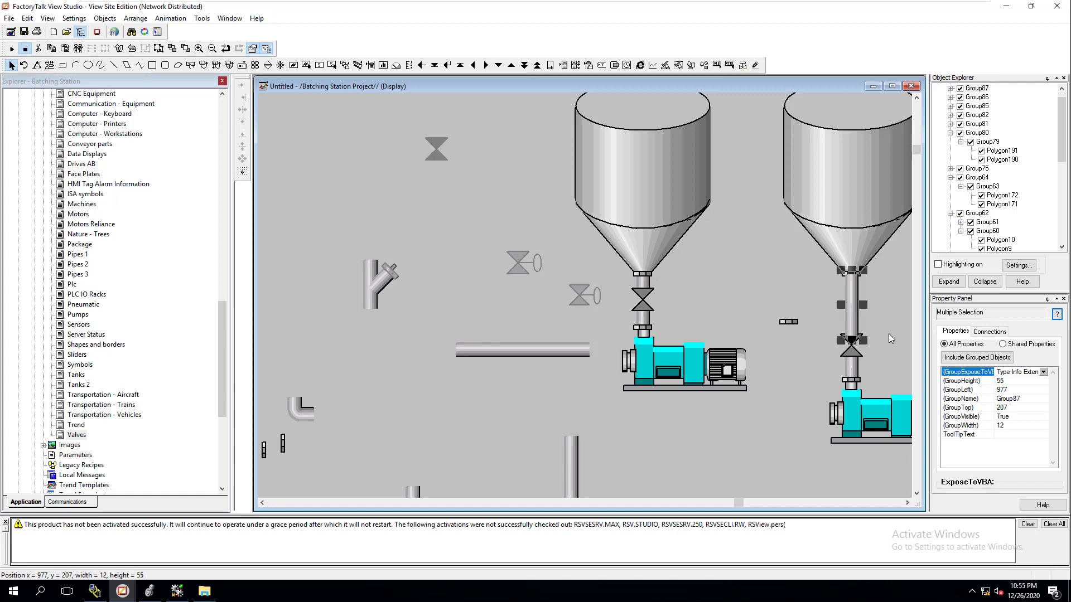
Step: Send the second tank's stretched outlet pipe to the back, behind its flange and valve
{"action": "left_click", "coordinate": [884, 313]}
{"action": "left_click", "coordinate": [854, 308]}
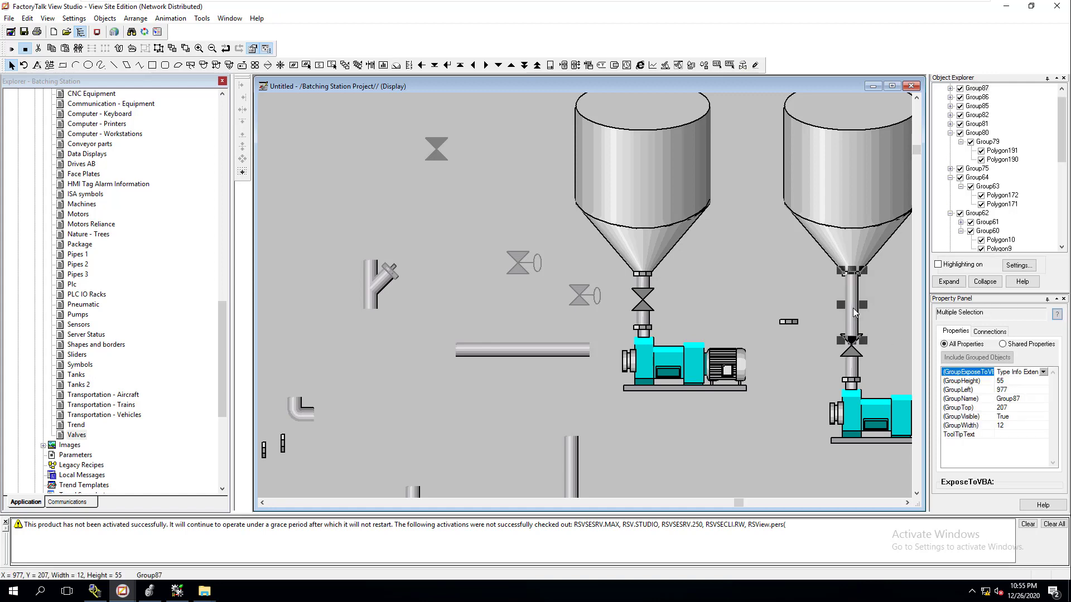
{"action": "right_click", "coordinate": [852, 308]}
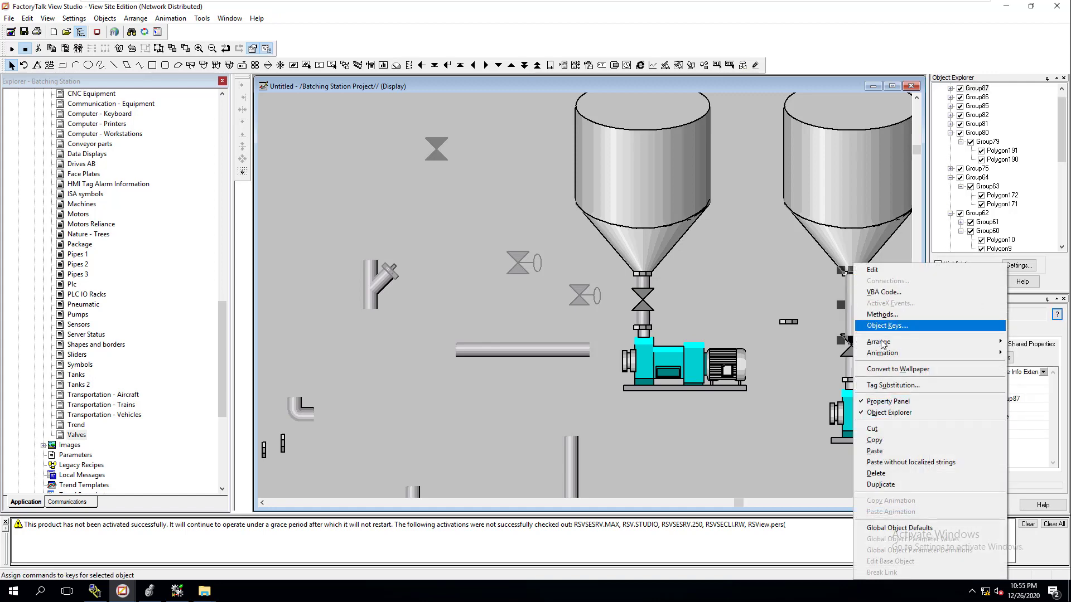
{"action": "mouse_move", "coordinate": [887, 343]}
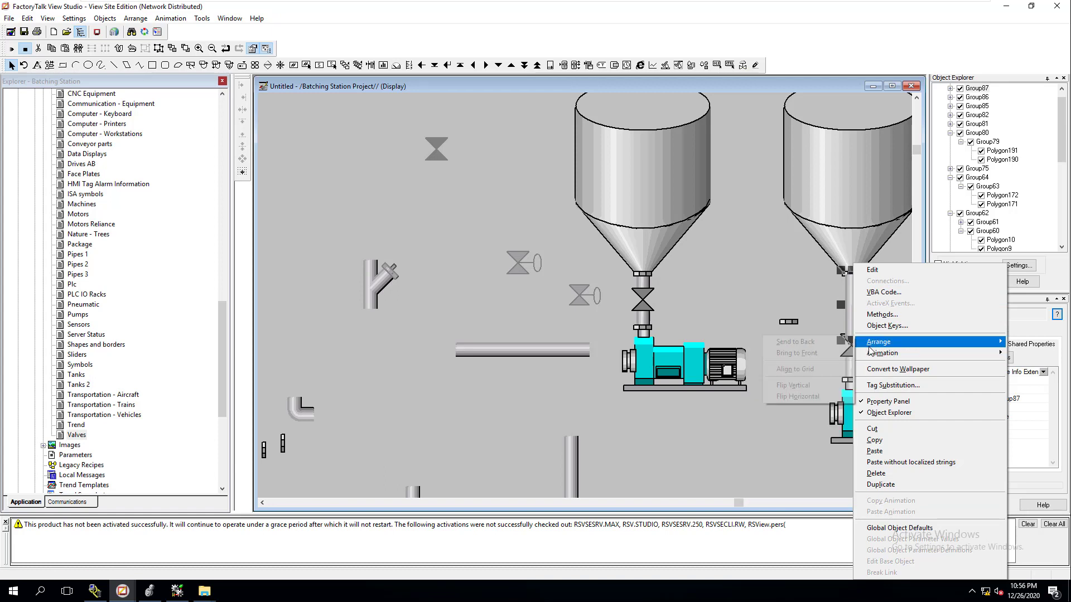
{"action": "left_click", "coordinate": [820, 346]}
{"action": "left_click", "coordinate": [797, 338]}
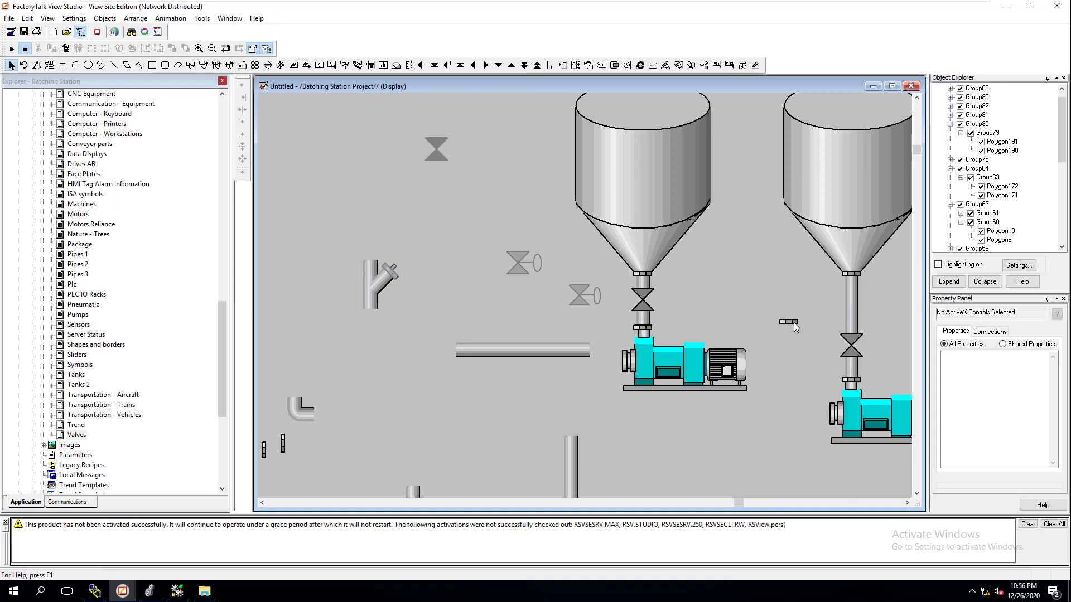
Step: Delete the loose flange between the two tanks' pipe runs and bottom-align the flanges at both tank outlets
{"action": "left_click", "coordinate": [793, 320]}
{"action": "key", "text": "Delete"}
{"action": "left_click", "coordinate": [639, 273]}
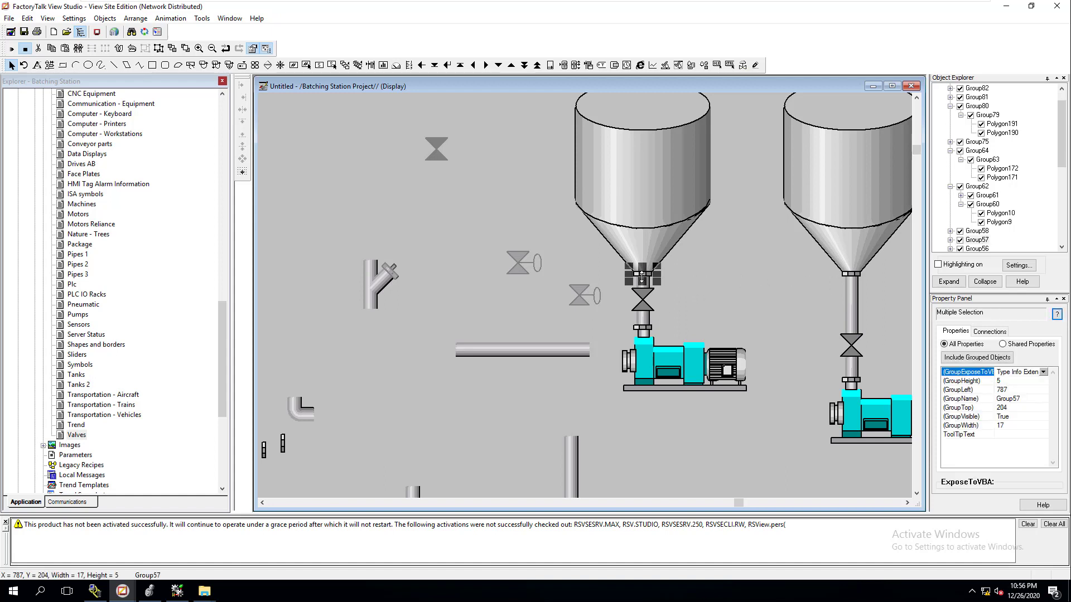
{"action": "left_click", "coordinate": [852, 274], "text": "shift"}
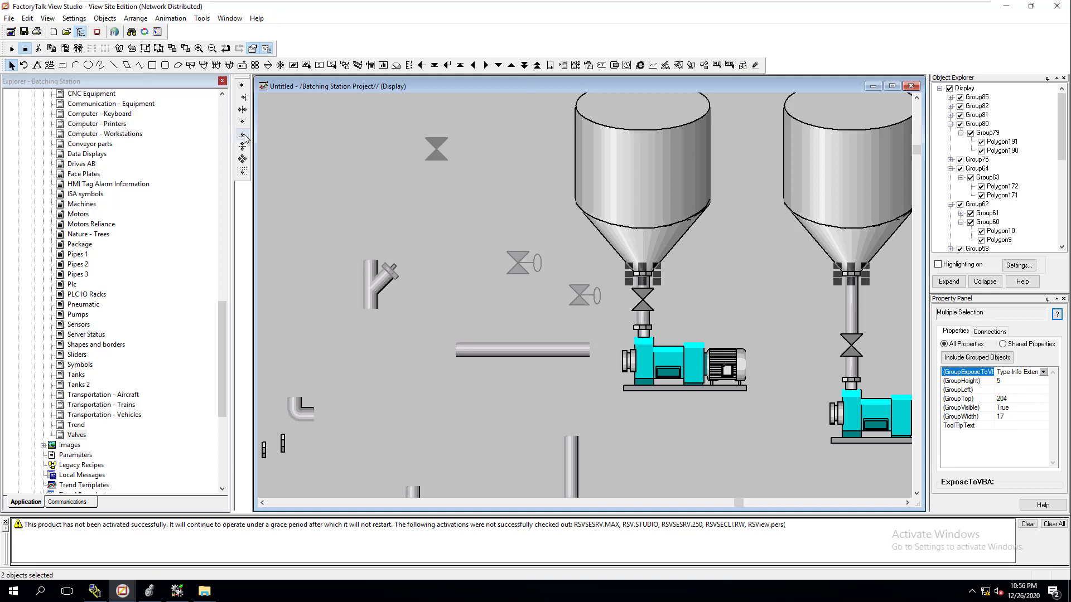
{"action": "left_click", "coordinate": [734, 286]}
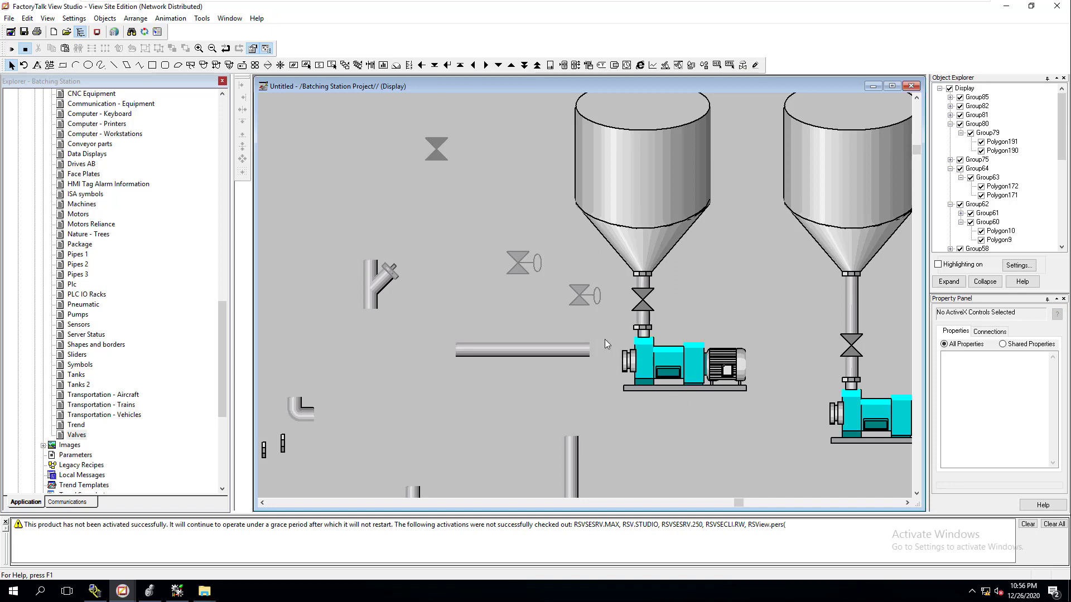
Step: Move the second tank's long outlet pipe aside and bottom-align its valve with the first tank's valve
{"action": "left_click", "coordinate": [198, 49]}
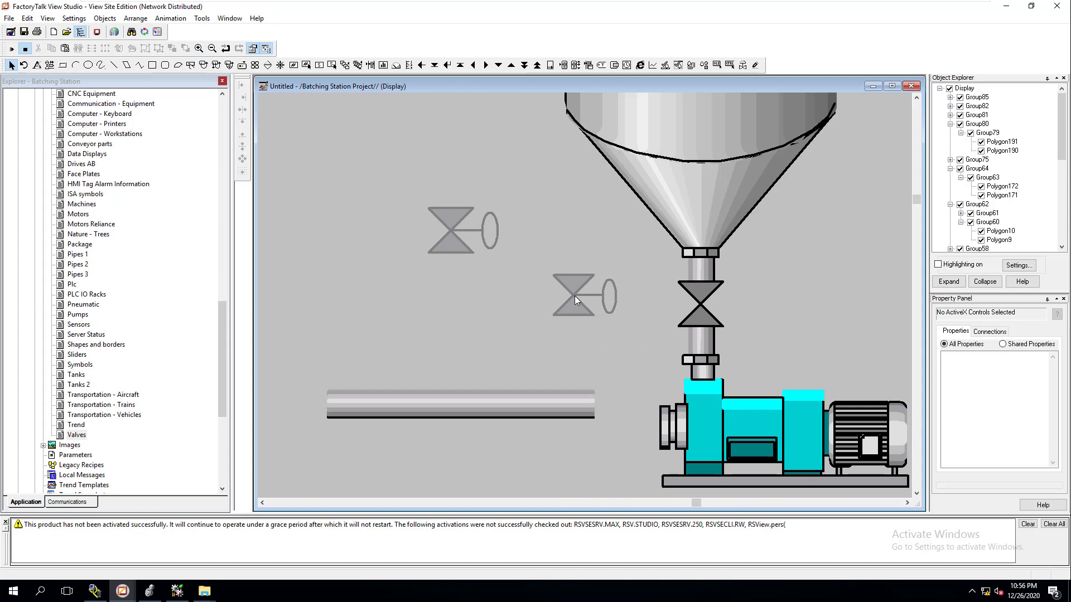
{"action": "left_click", "coordinate": [213, 49]}
{"action": "left_click", "coordinate": [212, 49]}
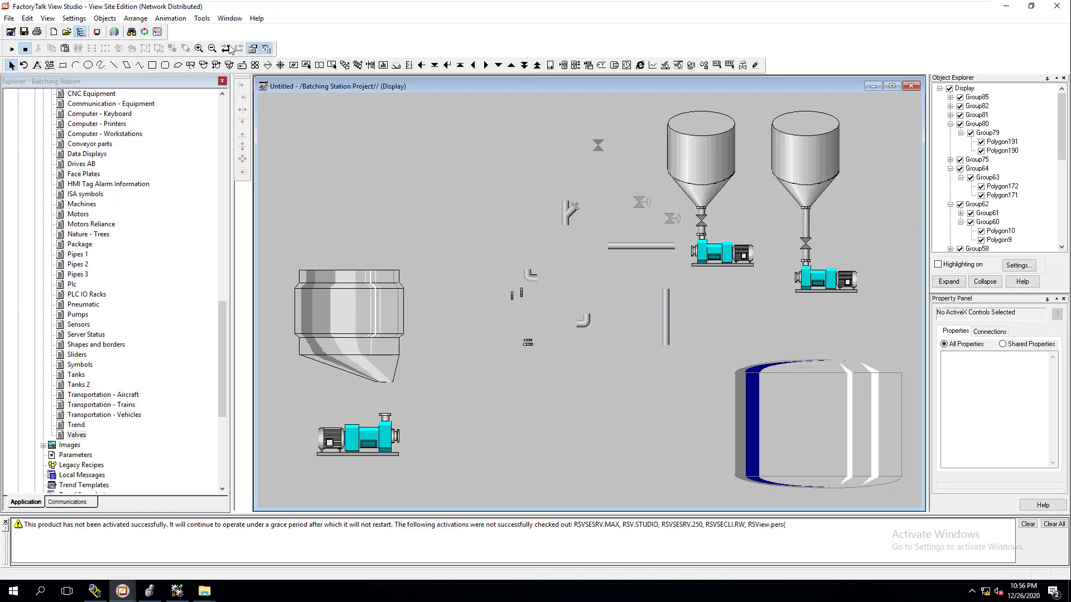
{"action": "left_click", "coordinate": [198, 48]}
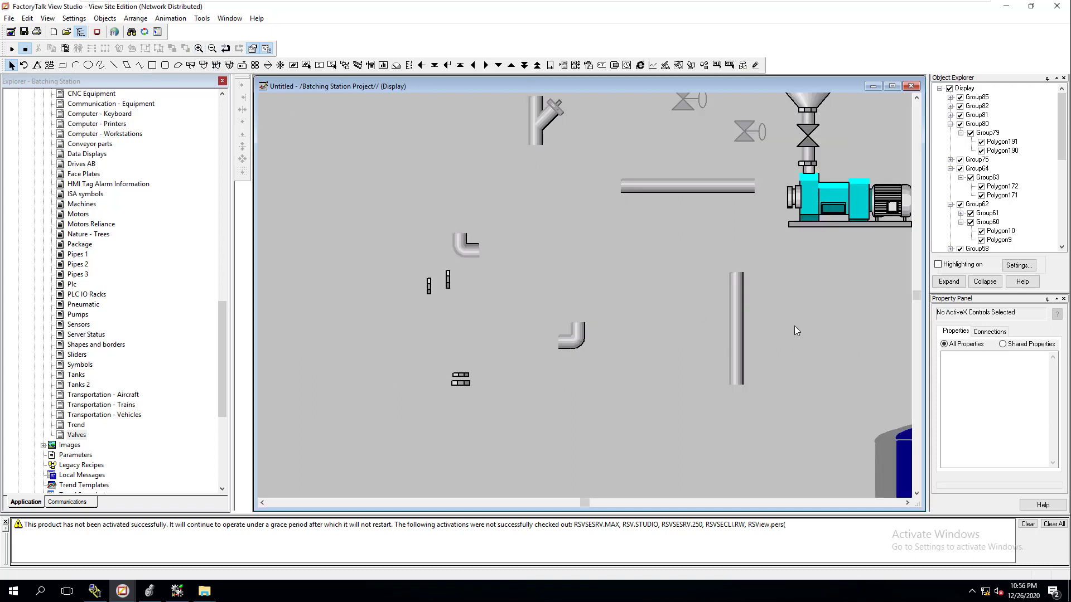
{"action": "left_click_drag", "start_coordinate": [831, 306], "coordinate": [680, 411]}
{"action": "left_click_drag", "start_coordinate": [585, 502], "coordinate": [814, 502]}
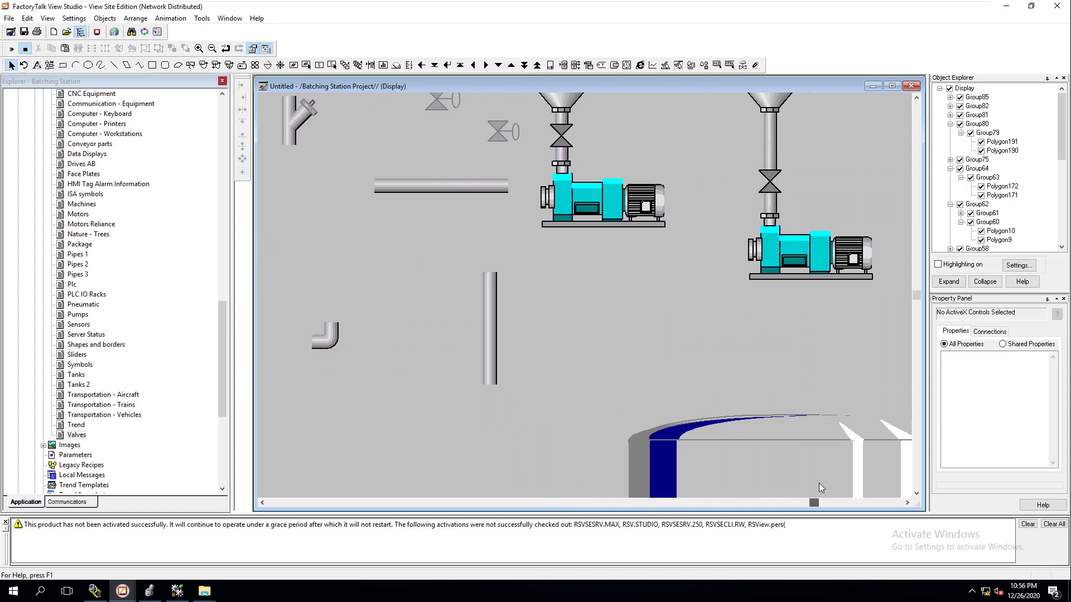
{"action": "left_click_drag", "start_coordinate": [916, 296], "coordinate": [908, 211]}
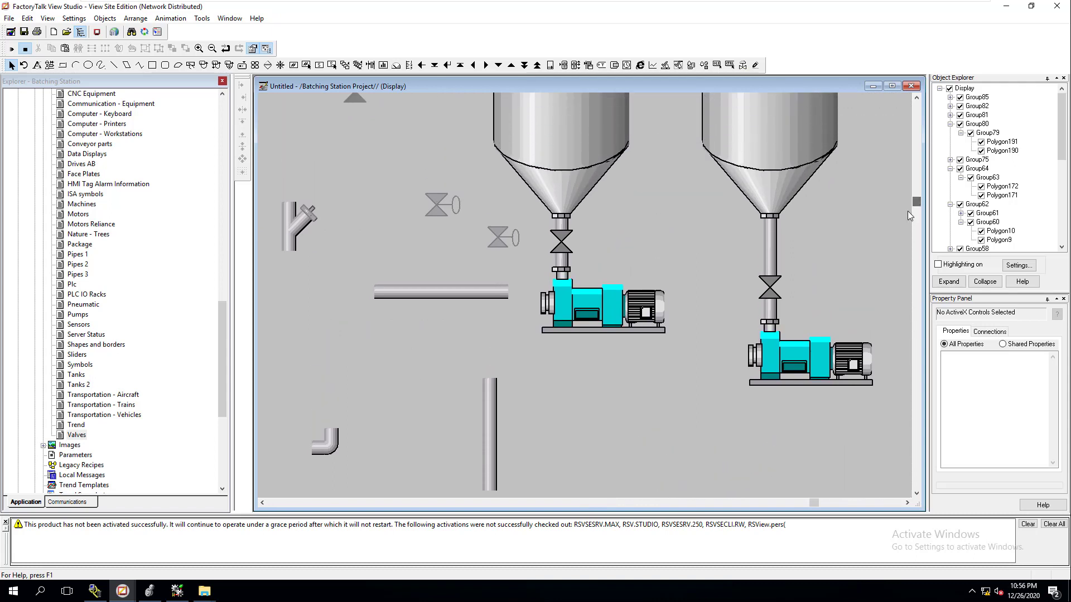
{"action": "left_click", "coordinate": [769, 250]}
{"action": "left_click_drag", "start_coordinate": [772, 250], "coordinate": [832, 255]}
{"action": "left_click", "coordinate": [775, 288]}
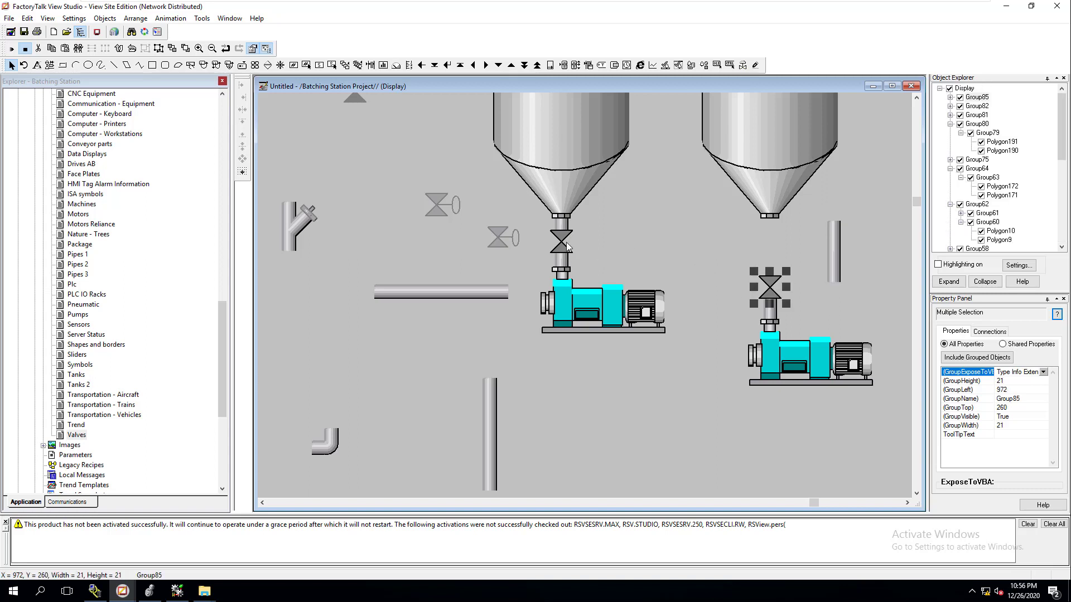
{"action": "left_click", "coordinate": [566, 242], "text": "shift"}
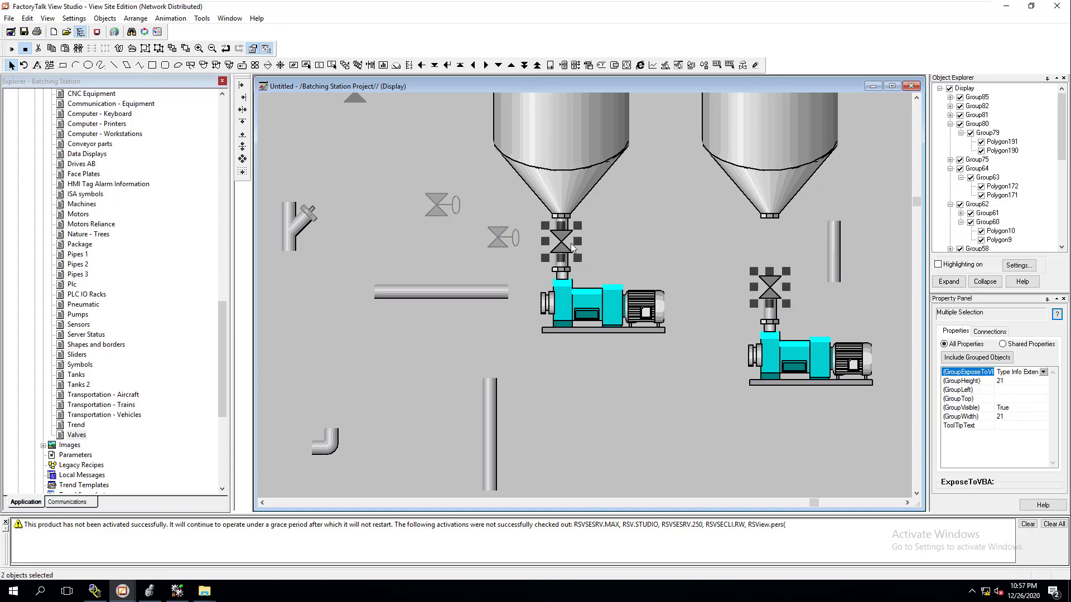
{"action": "left_click", "coordinate": [243, 134]}
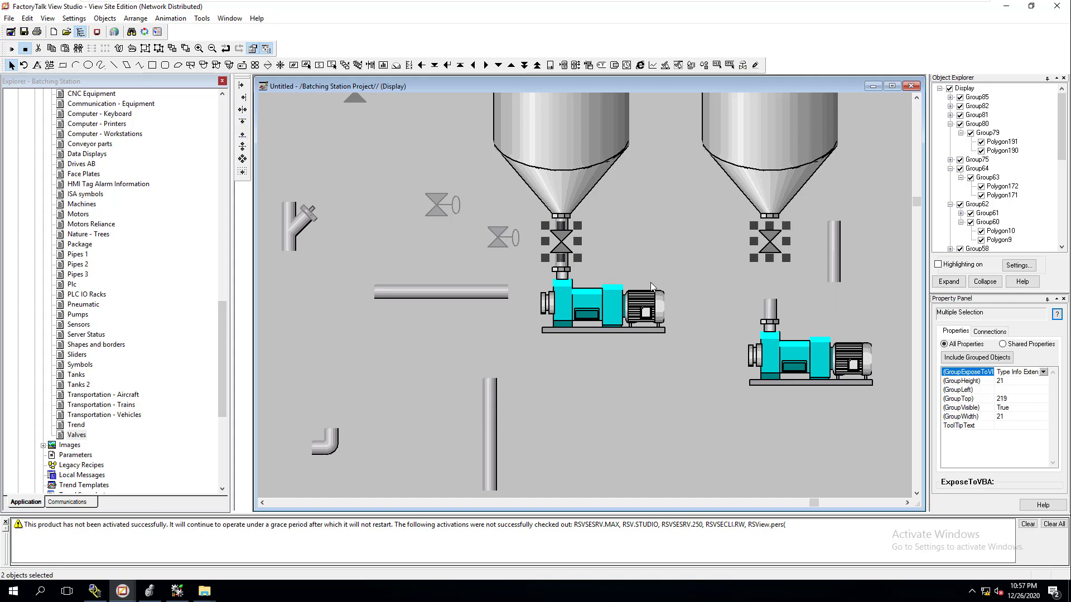
Step: Place a duplicate of the short pipe above the first tank's valve under the second tank's outlet and send it to the back
{"action": "left_click", "coordinate": [564, 223]}
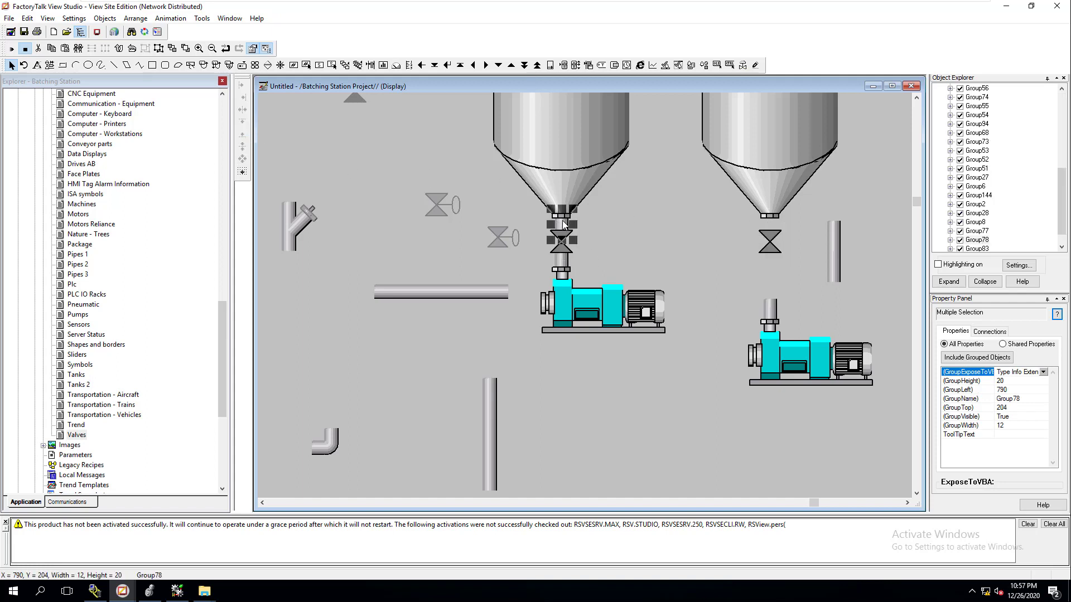
{"action": "left_click_drag", "start_coordinate": [564, 225], "coordinate": [770, 222]}
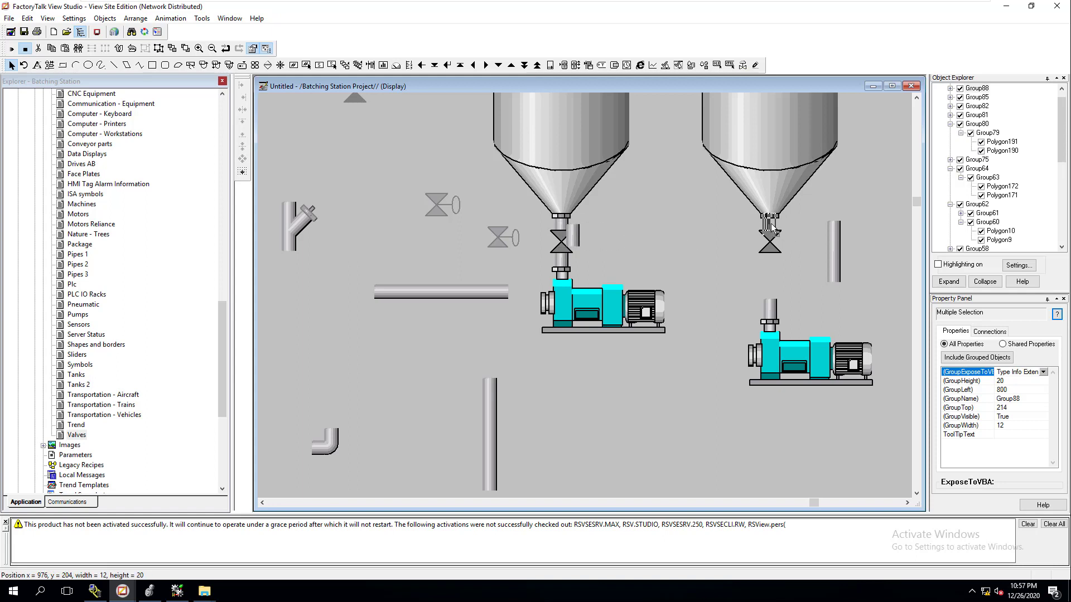
{"action": "left_click_drag", "start_coordinate": [772, 222], "coordinate": [772, 223]}
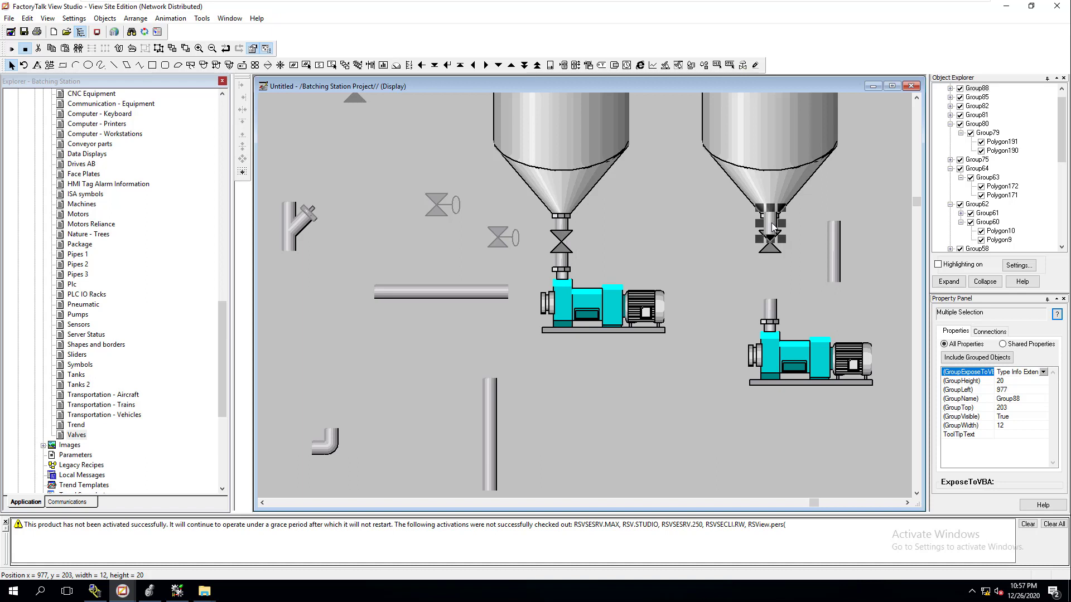
{"action": "right_click", "coordinate": [772, 223]}
{"action": "mouse_move", "coordinate": [803, 302]}
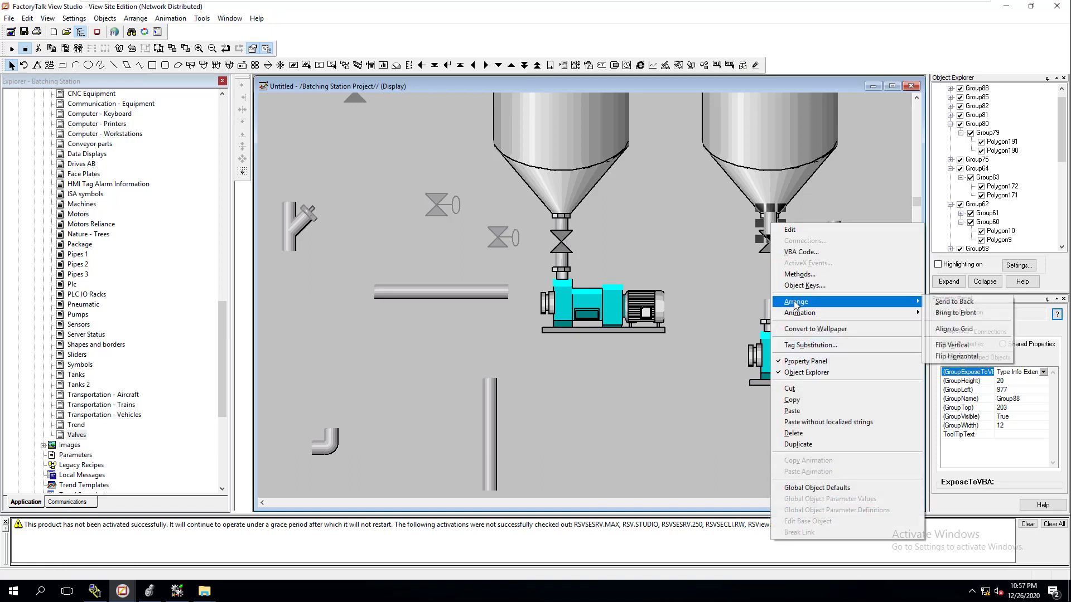
{"action": "left_click", "coordinate": [938, 303]}
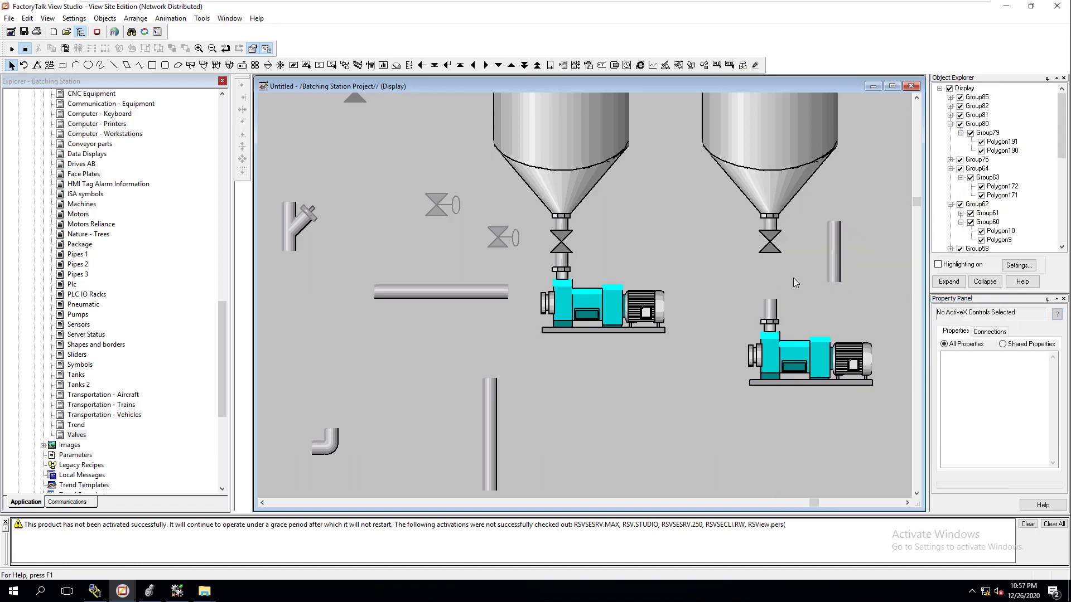
Step: Stretch the second pump's inlet pipe up to the valve, to a height of about 65, and delete the leftover long pipe
{"action": "left_click", "coordinate": [770, 302]}
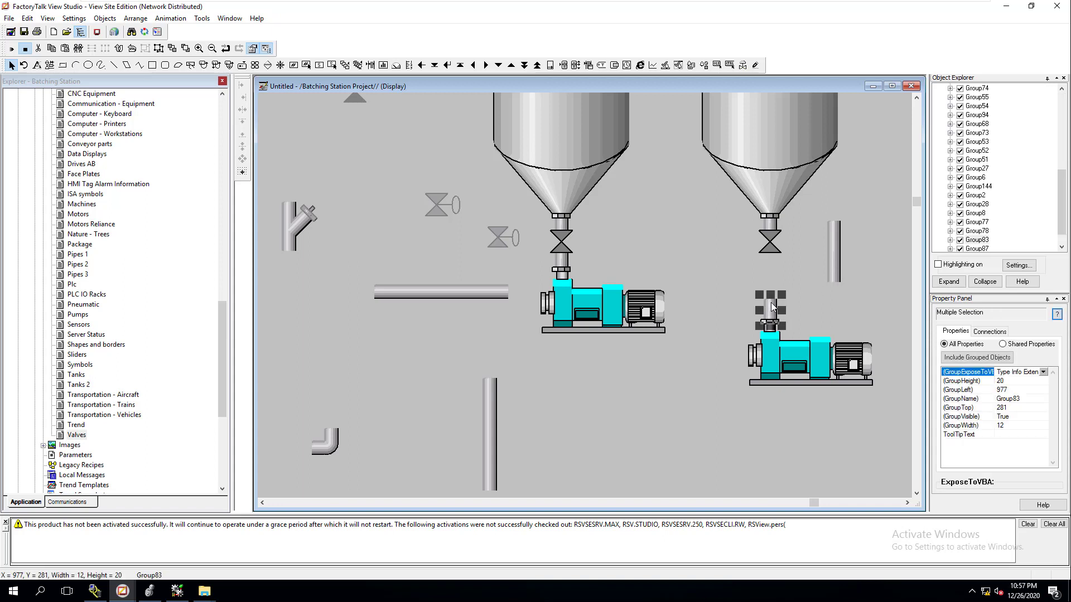
{"action": "left_click_drag", "start_coordinate": [770, 295], "coordinate": [770, 243]}
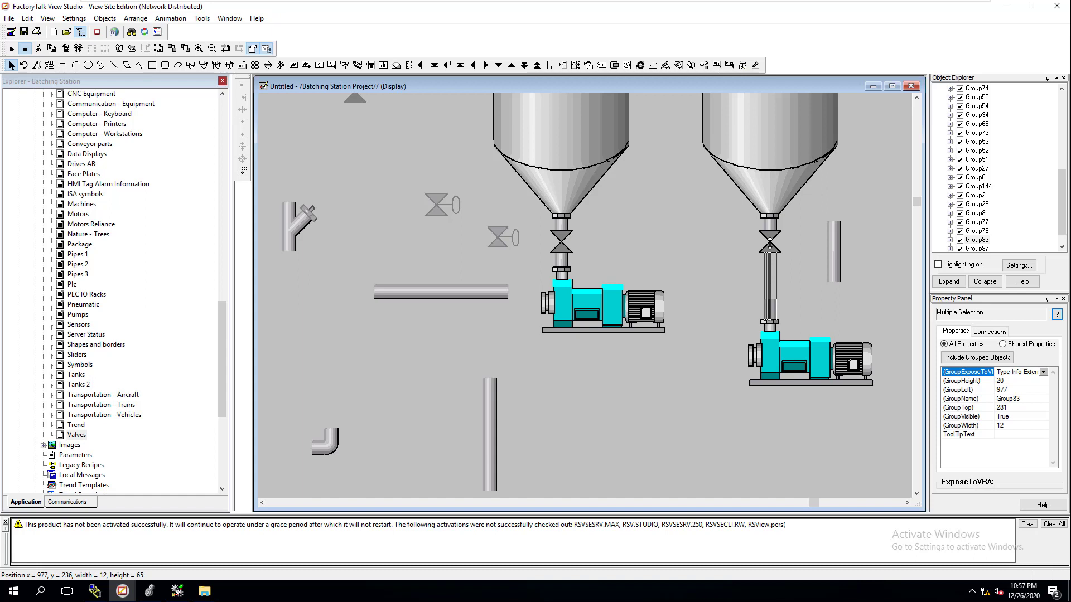
{"action": "left_click", "coordinate": [701, 252]}
{"action": "left_click", "coordinate": [840, 274]}
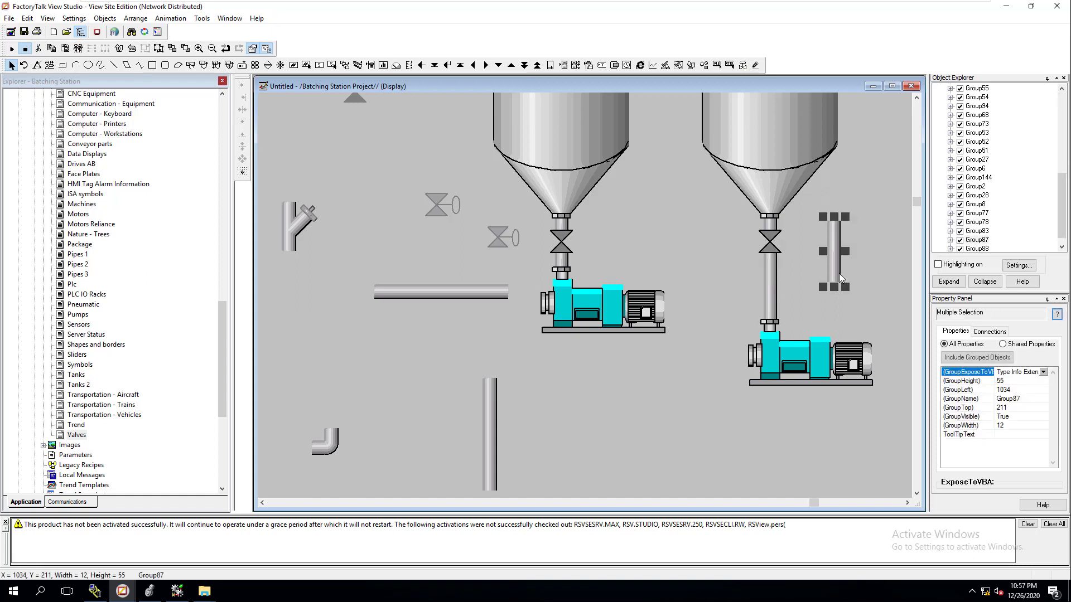
{"action": "key", "text": "Delete"}
{"action": "left_click", "coordinate": [565, 241]}
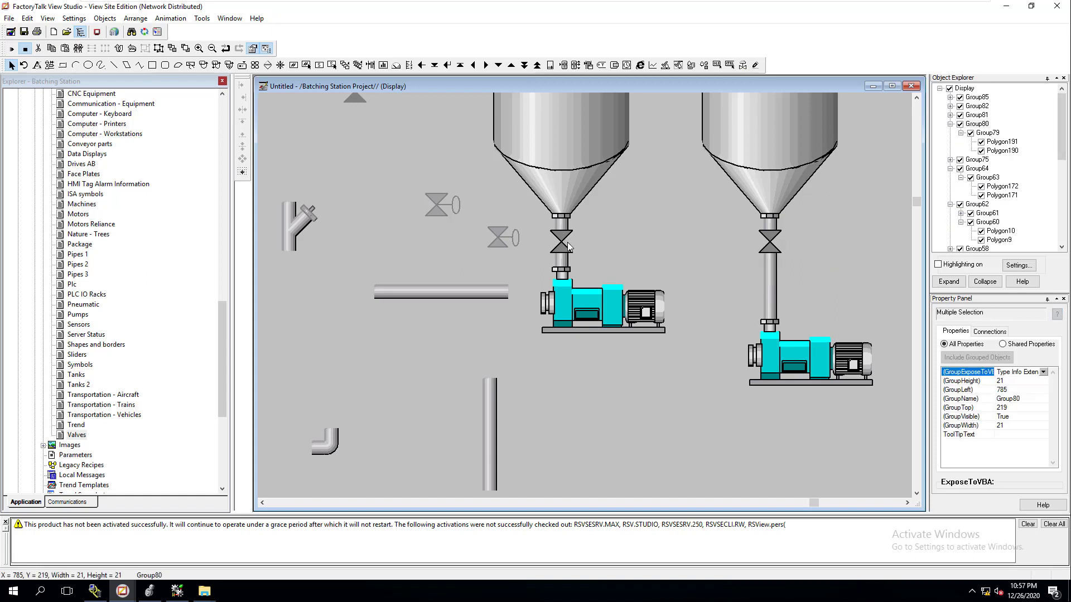
{"action": "left_click", "coordinate": [768, 246]}
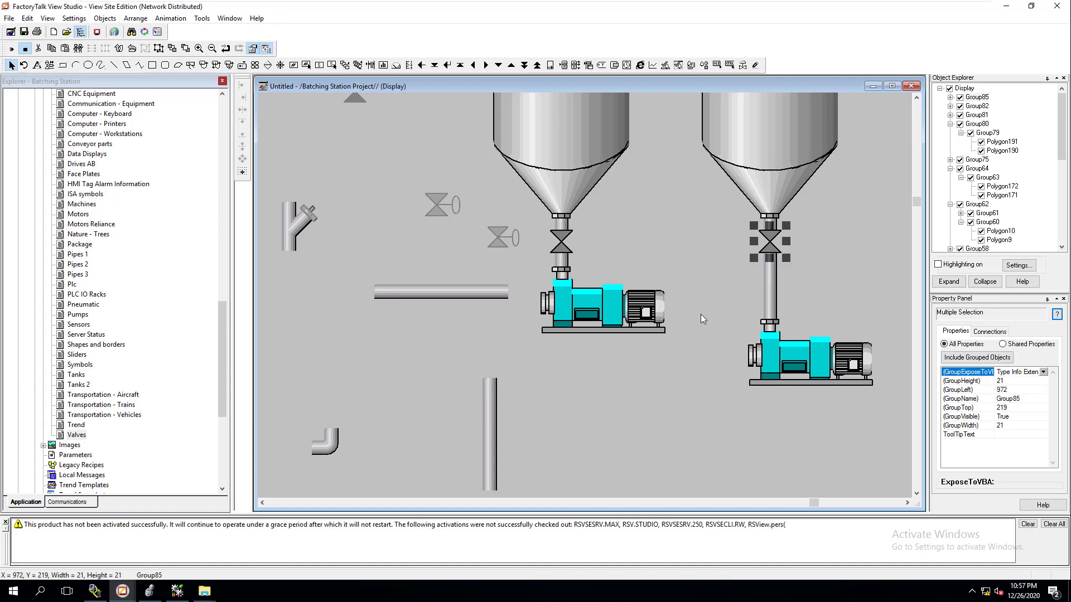
{"action": "left_click", "coordinate": [639, 260]}
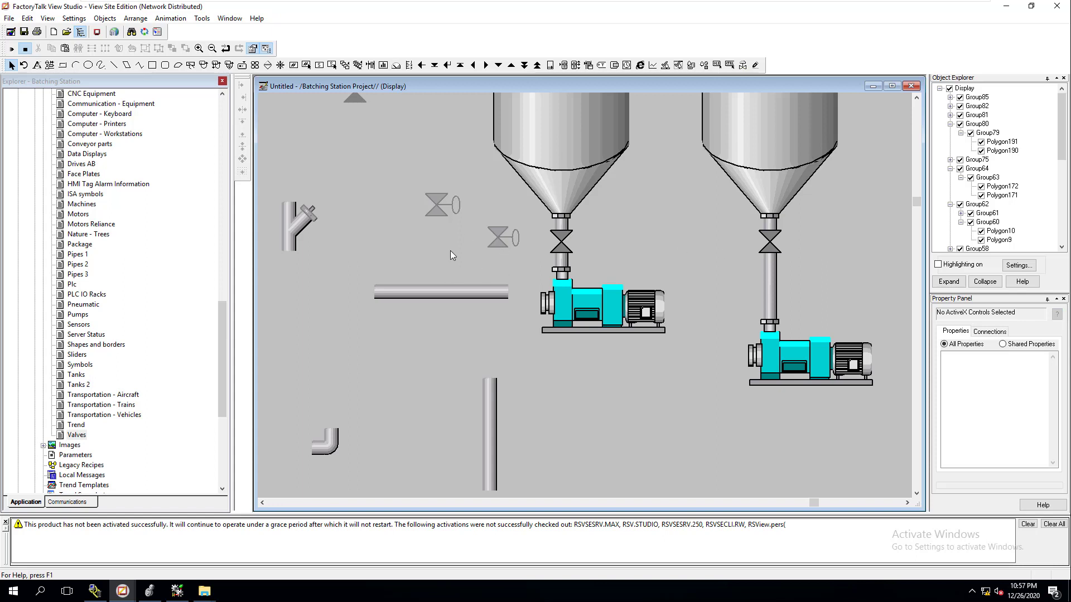
Step: Move the two loose handwheel valves away from the first tank into the empty area above the loose pipe parts
{"action": "left_click", "coordinate": [212, 48]}
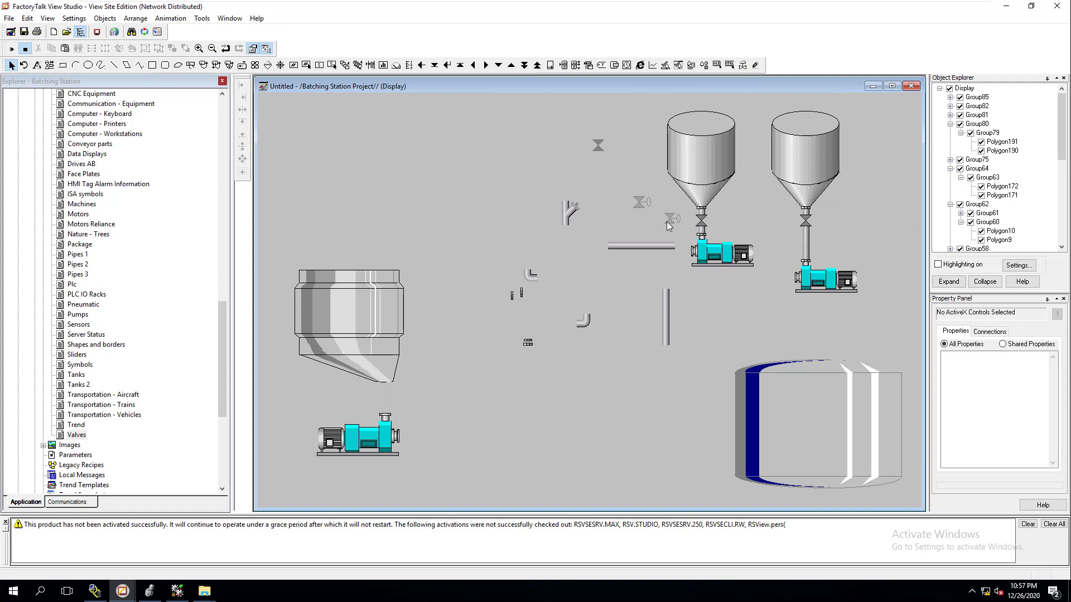
{"action": "left_click", "coordinate": [637, 207]}
{"action": "left_click_drag", "start_coordinate": [638, 207], "coordinate": [484, 152]}
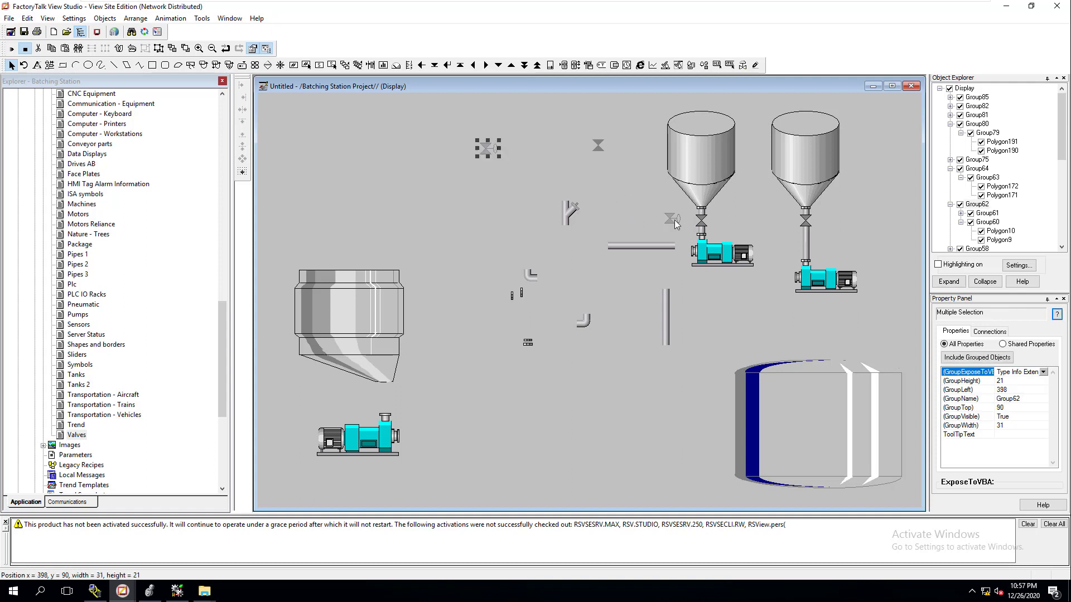
{"action": "left_click_drag", "start_coordinate": [673, 219], "coordinate": [526, 158]}
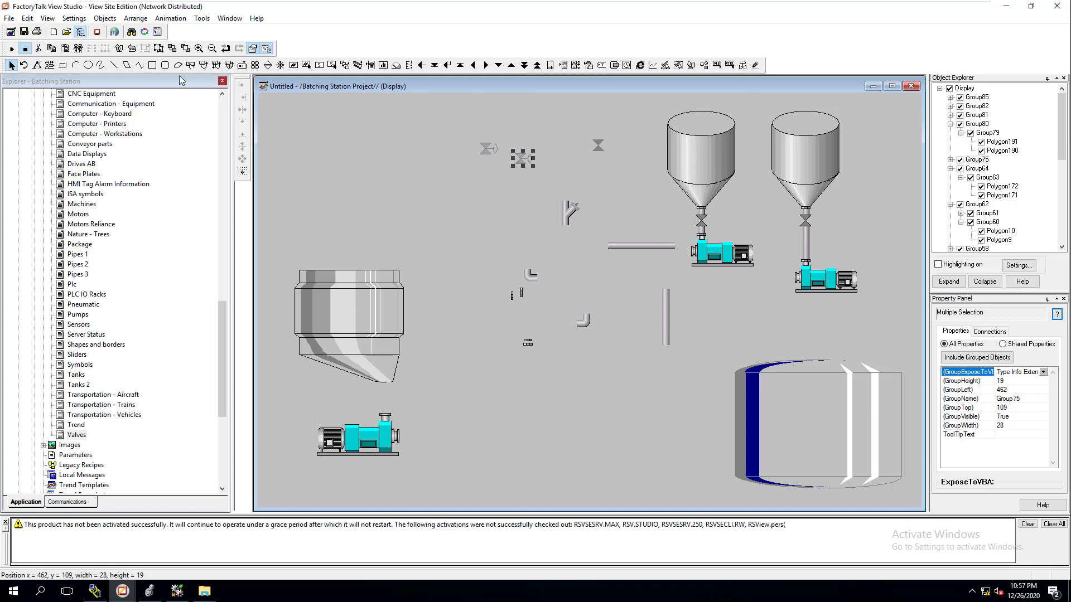
Step: Add a text label reading "Master Batch Tank" on the body of the first tank
{"action": "left_click", "coordinate": [136, 19]}
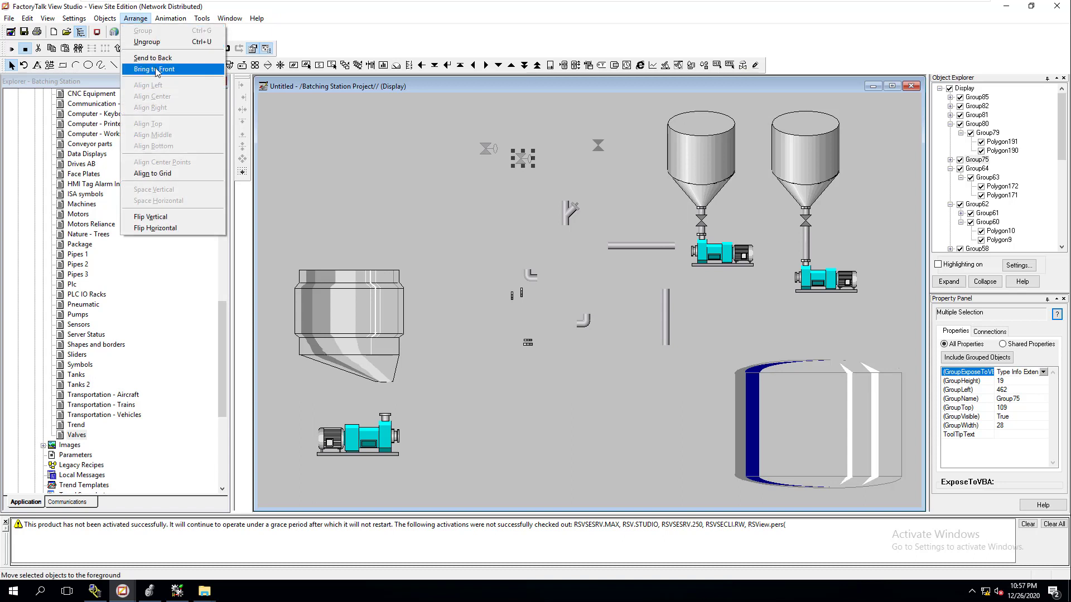
{"action": "mouse_move", "coordinate": [105, 19]}
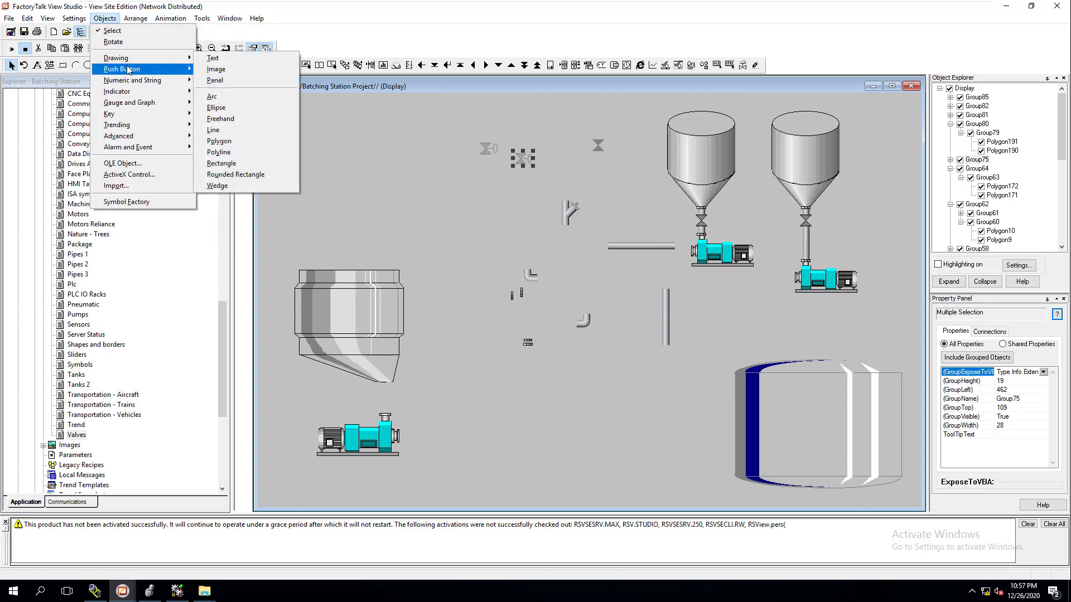
{"action": "left_click", "coordinate": [212, 58]}
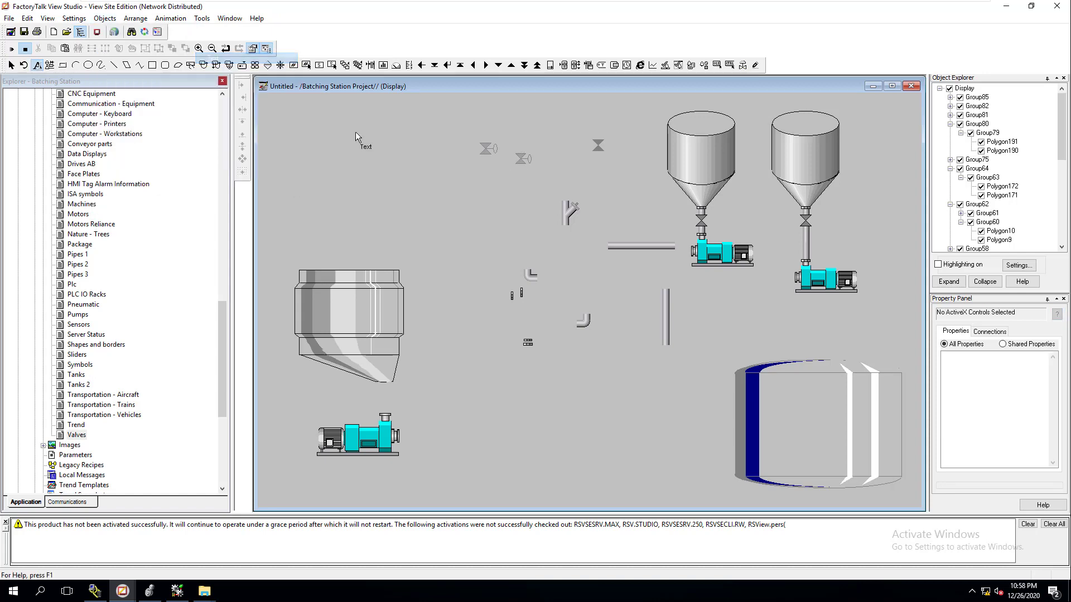
{"action": "left_click_drag", "start_coordinate": [678, 149], "coordinate": [720, 166]}
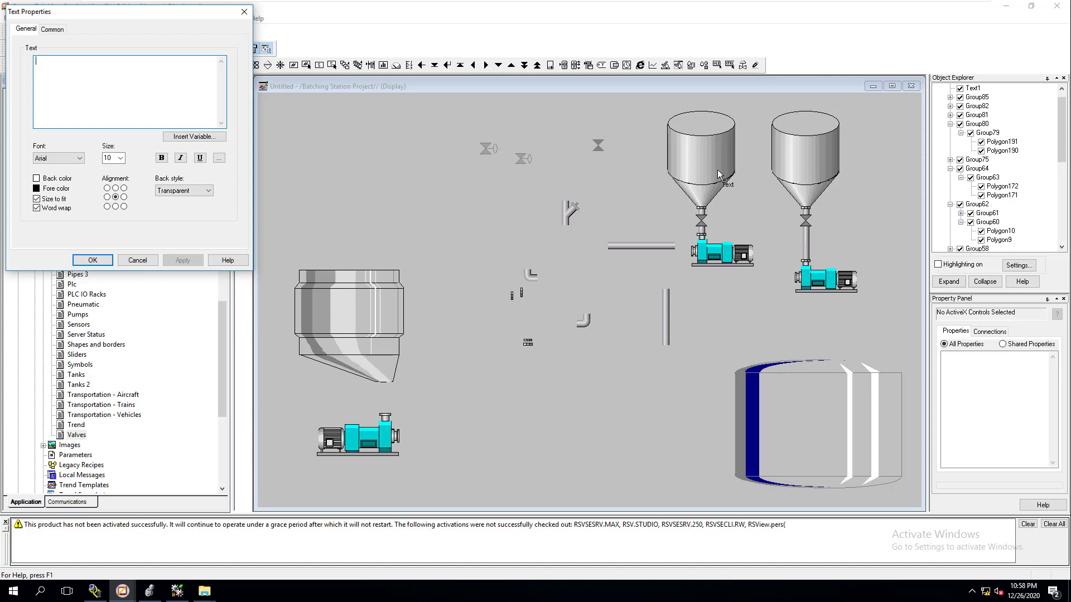
{"action": "type", "text": "Master"}
{"action": "type", "text": "BatchTank"}
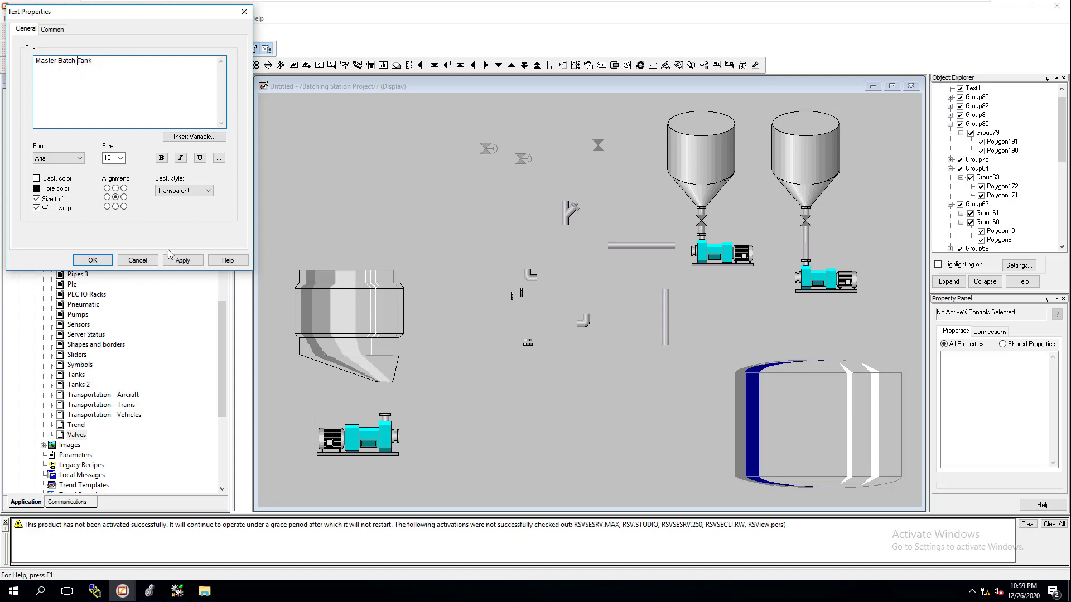
{"action": "left_click", "coordinate": [182, 260]}
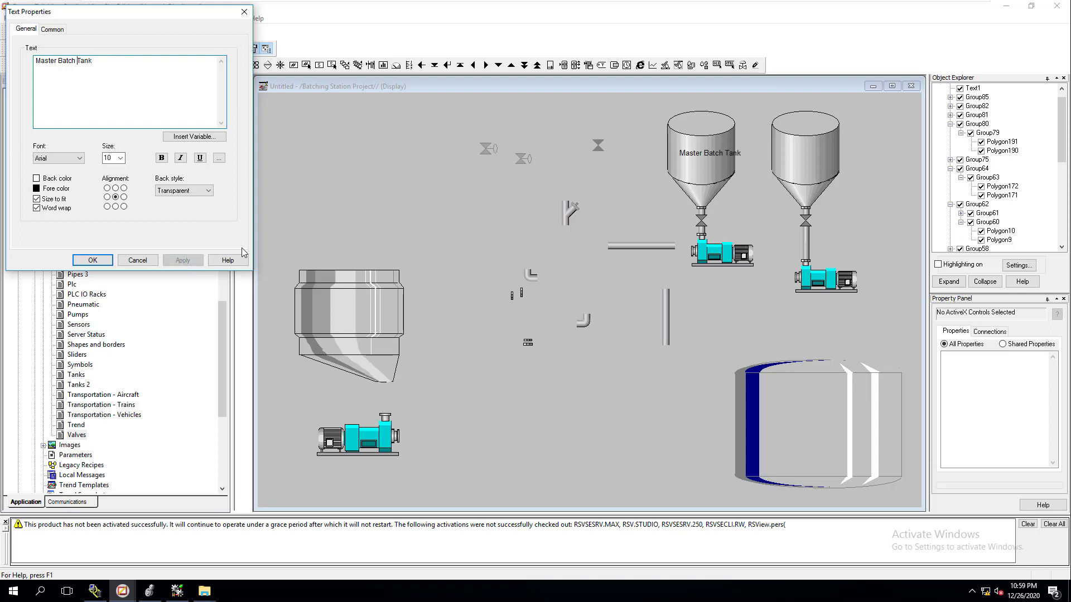
Step: Make the first tank's label bold and break it so "Tank" sits on a second line
{"action": "left_click", "coordinate": [161, 158]}
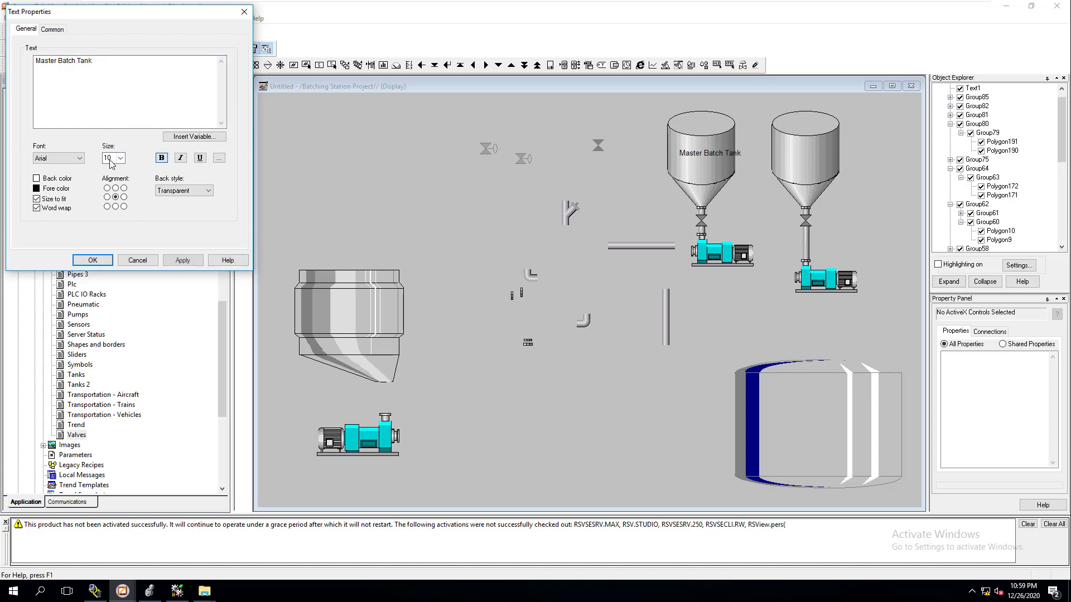
{"action": "left_click", "coordinate": [78, 63]}
{"action": "key", "text": "Return"}
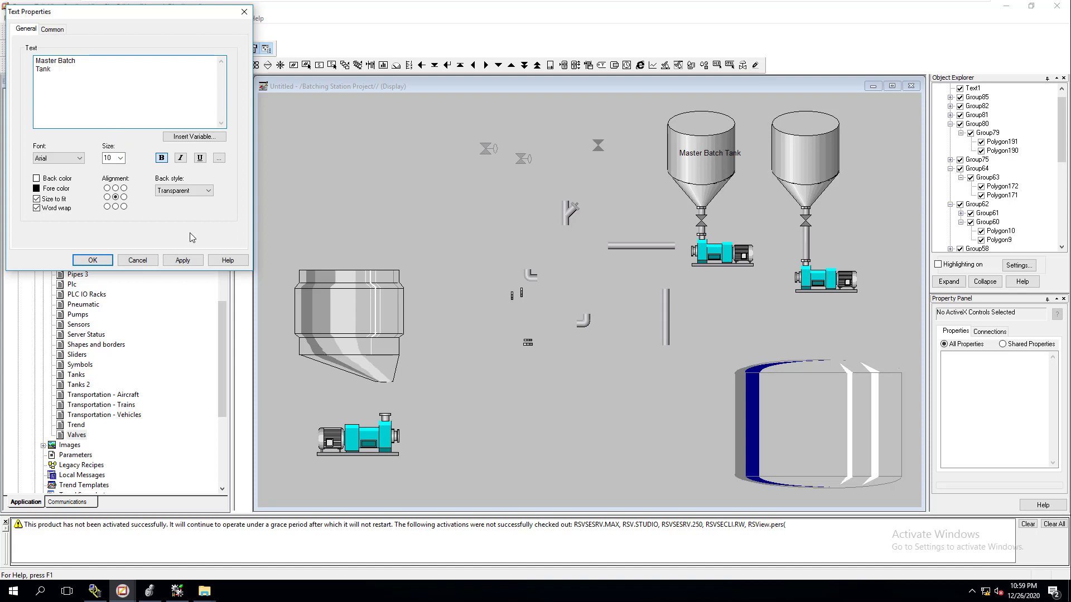
{"action": "left_click", "coordinate": [184, 260]}
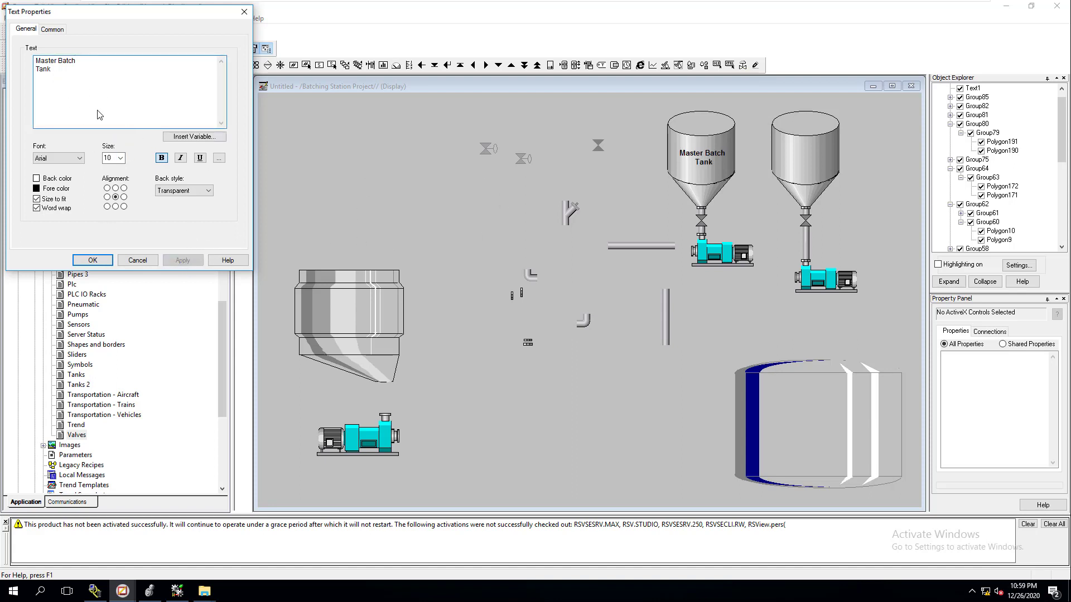
Step: Change the first tank's label to "Master Recipe Tank" and centre it on the tank body at about x 752, y 91
{"action": "mouse_move", "coordinate": [78, 62]}
{"action": "left_mouse_down"}
{"action": "mouse_move", "coordinate": [40, 61]}
{"action": "mouse_move", "coordinate": [58, 62]}
{"action": "left_mouse_up"}
{"action": "type", "text": "Recipe"}
{"action": "left_click", "coordinate": [183, 260]}
{"action": "left_click", "coordinate": [93, 262]}
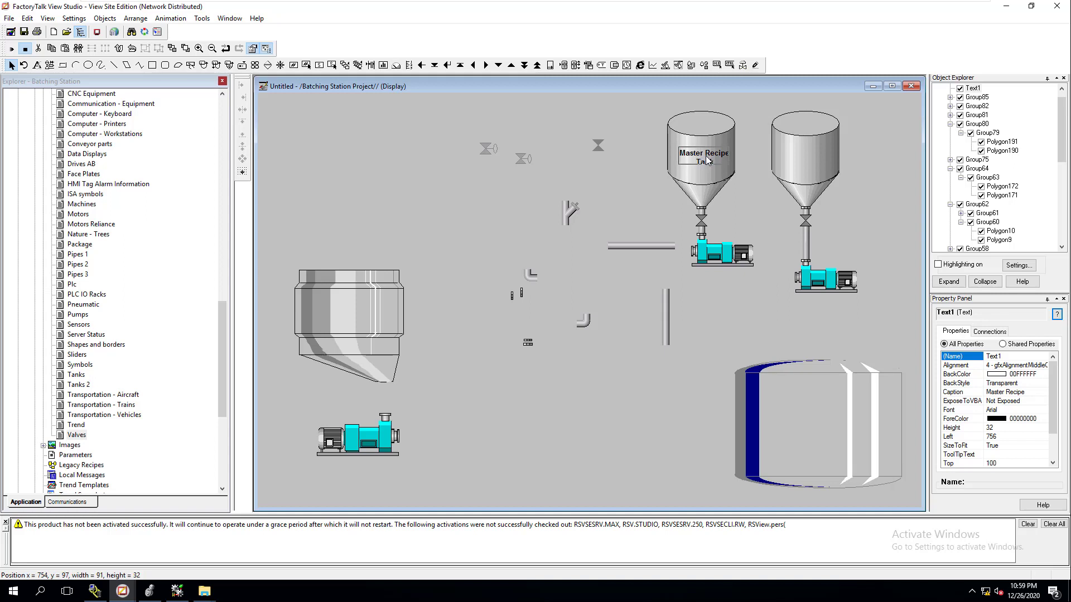
{"action": "left_click_drag", "start_coordinate": [705, 152], "coordinate": [706, 154]}
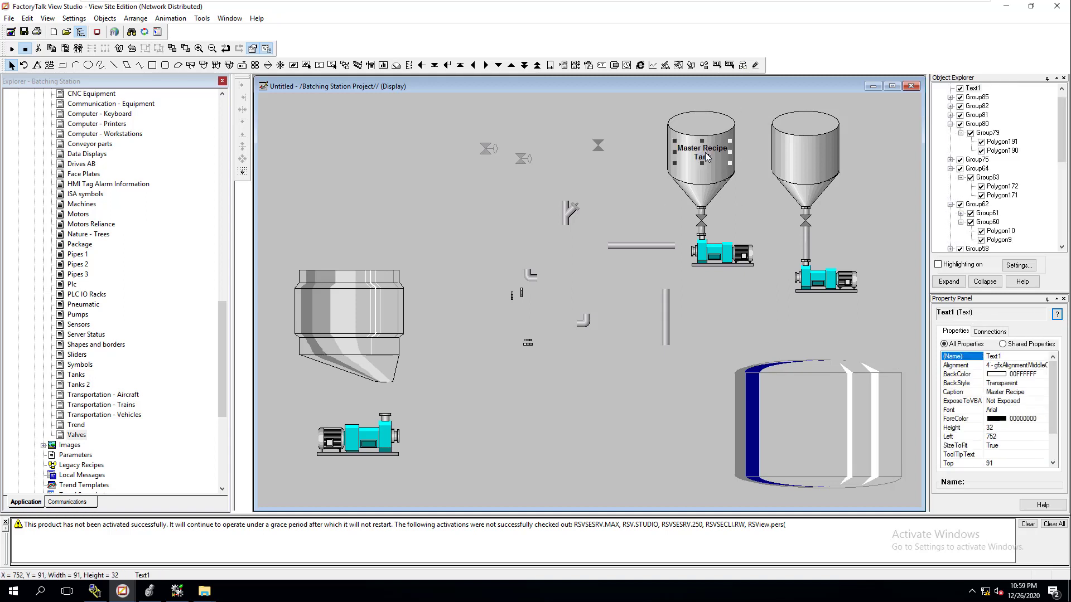
Step: Duplicate the Master Recipe label onto the second tank, top-align both labels and centre the copy at about x 940
{"action": "key", "text": "ctrl+d"}
{"action": "left_click_drag", "start_coordinate": [705, 159], "coordinate": [807, 153]}
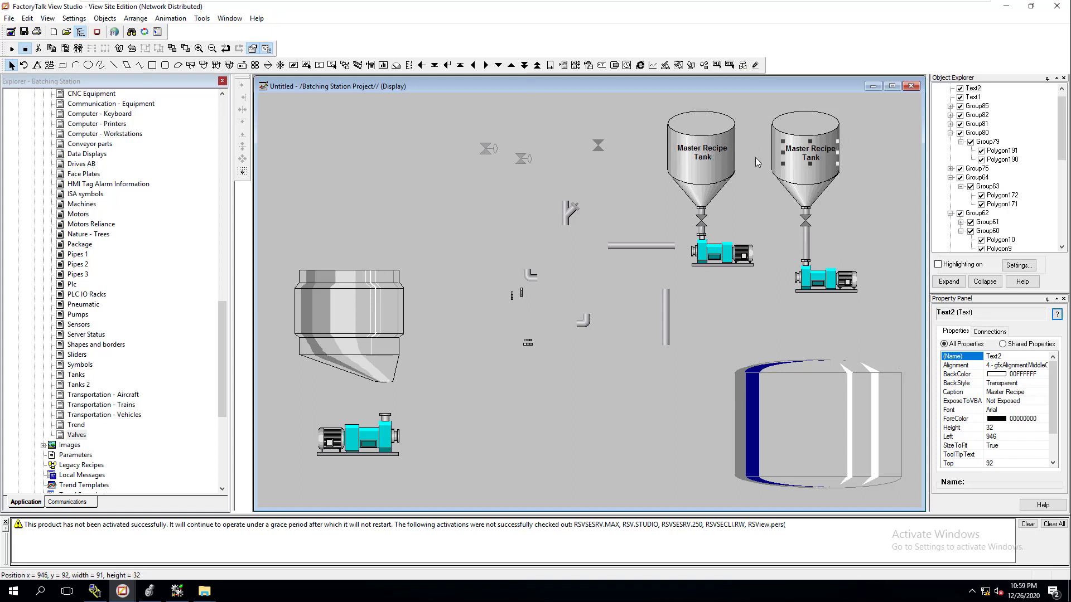
{"action": "left_click", "coordinate": [720, 150]}
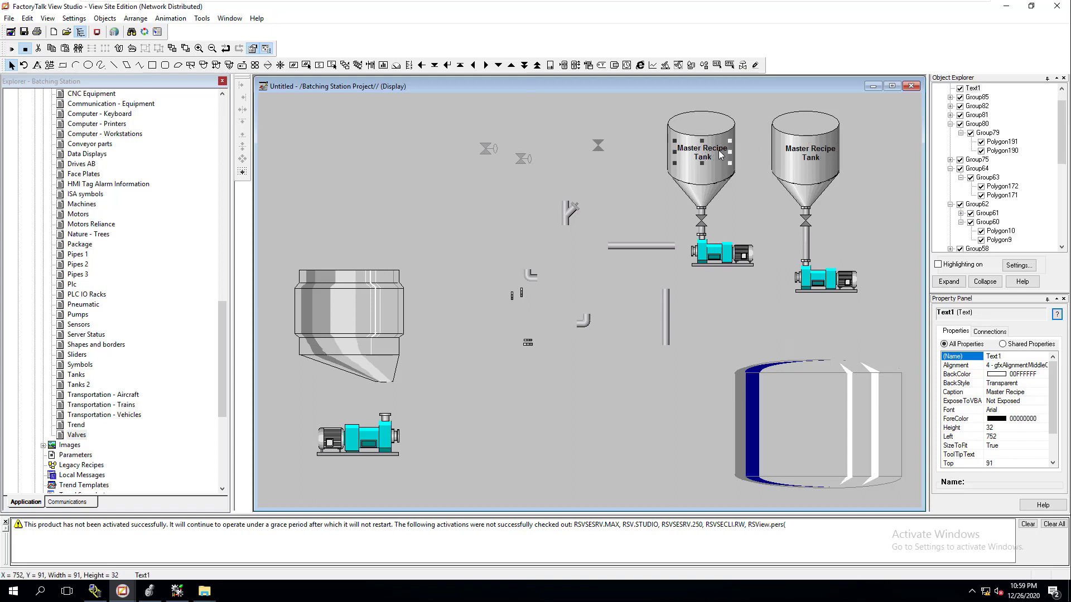
{"action": "left_click", "coordinate": [803, 153], "text": "shift"}
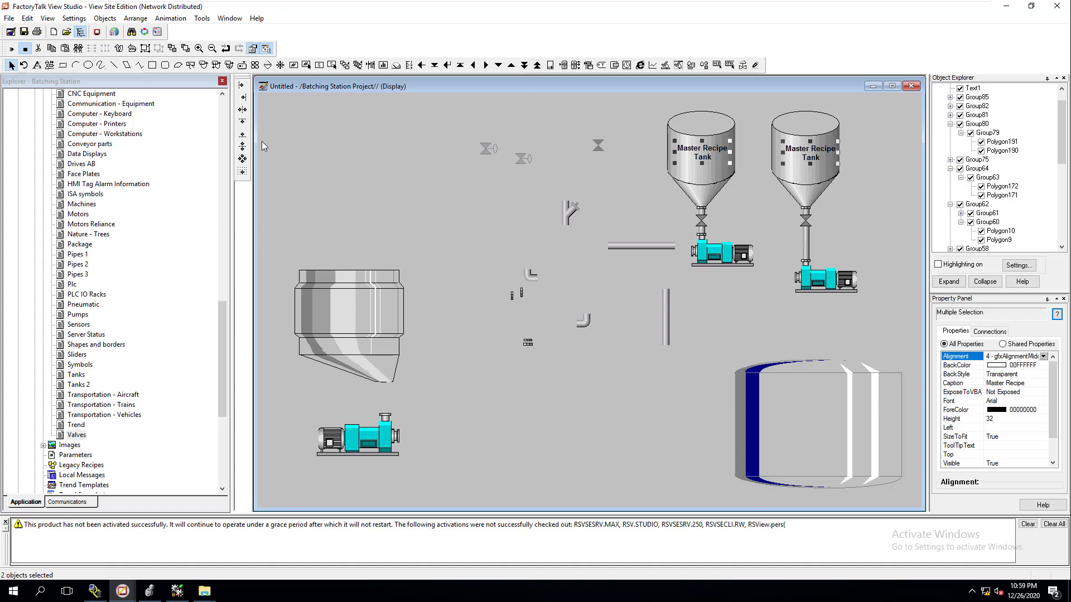
{"action": "left_click", "coordinate": [242, 121]}
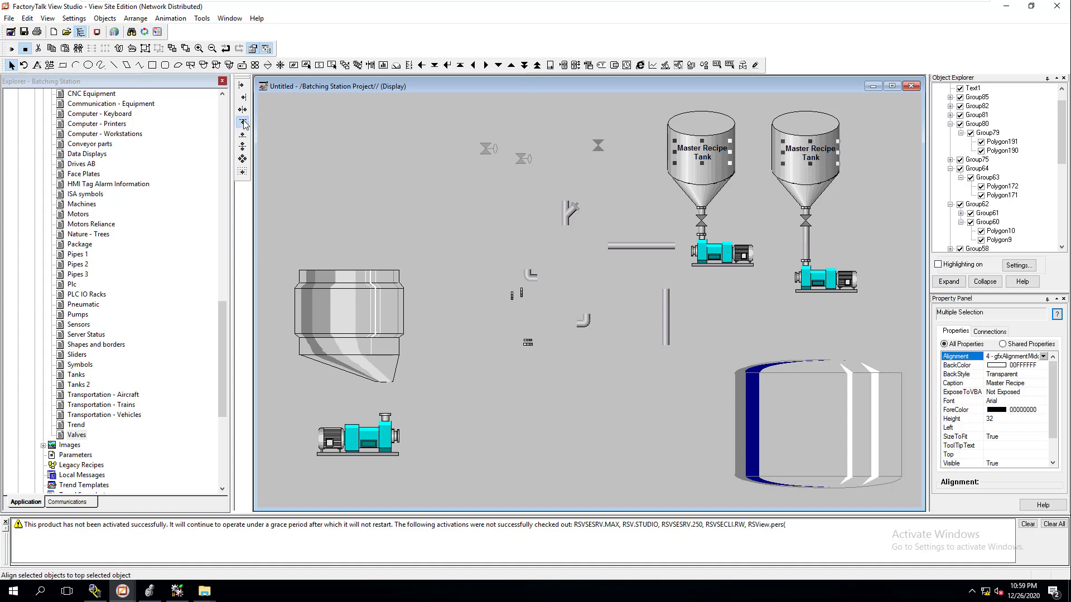
{"action": "left_click", "coordinate": [802, 153]}
{"action": "left_click_drag", "start_coordinate": [802, 152], "coordinate": [799, 154]}
Step: Change the second tank's label to "Sugar Tank", keeping "Tank" on the second line
{"action": "double_click", "coordinate": [801, 158]}
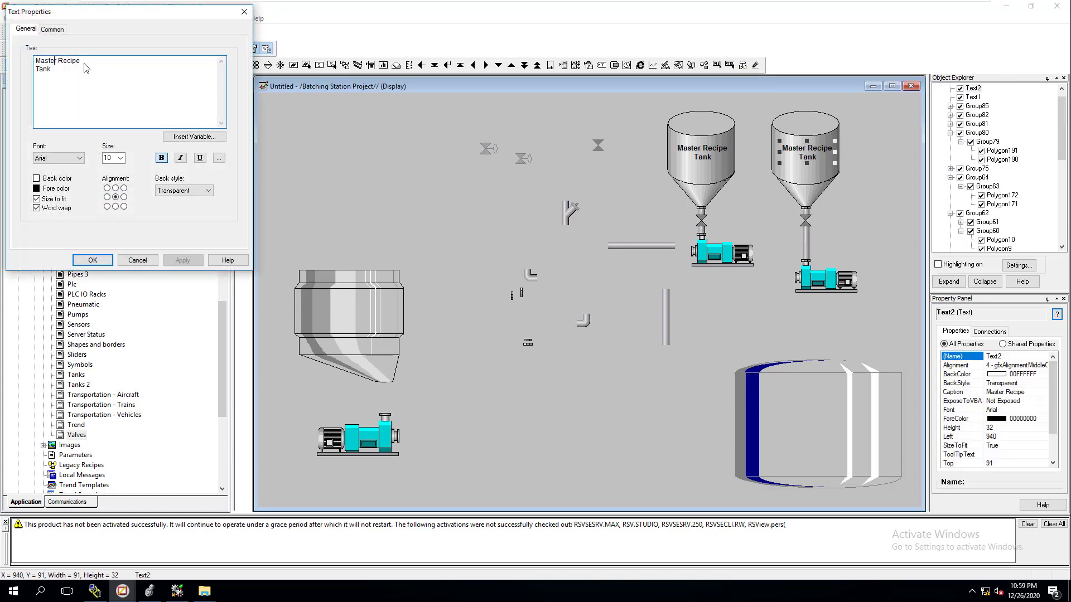
{"action": "left_click_drag", "start_coordinate": [80, 61], "coordinate": [35, 61]}
{"action": "type", "text": "Suga"}
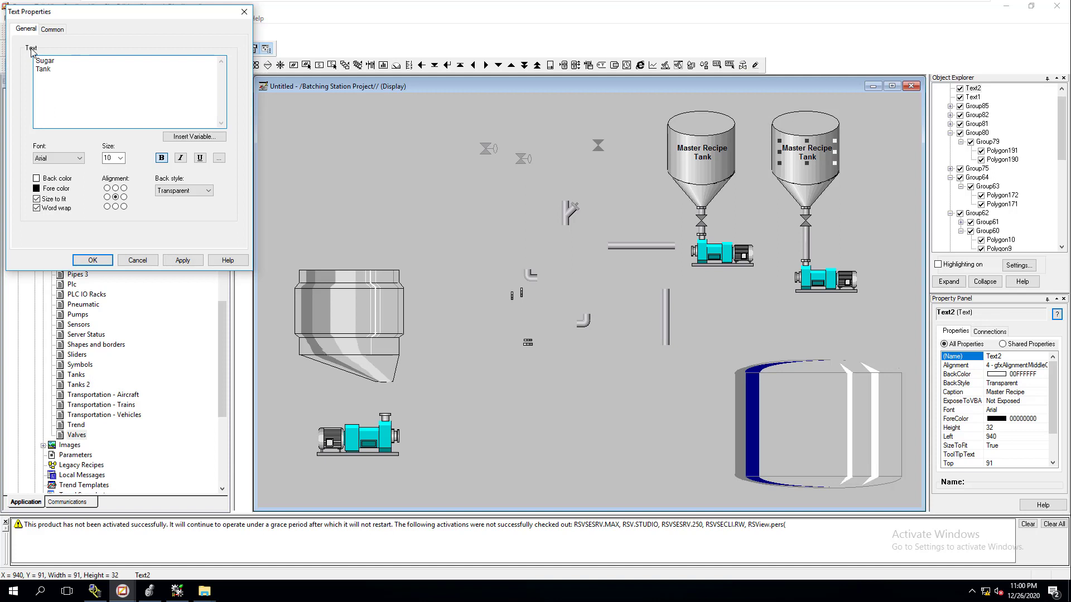
{"action": "type", "text": "r"}
{"action": "left_click", "coordinate": [180, 262]}
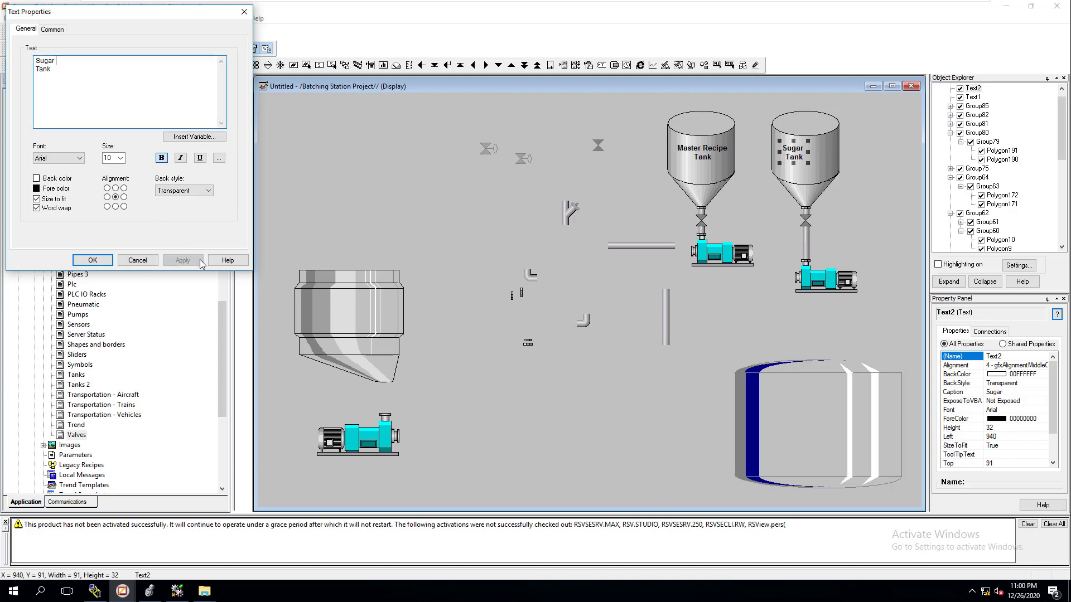
{"action": "left_click", "coordinate": [87, 263]}
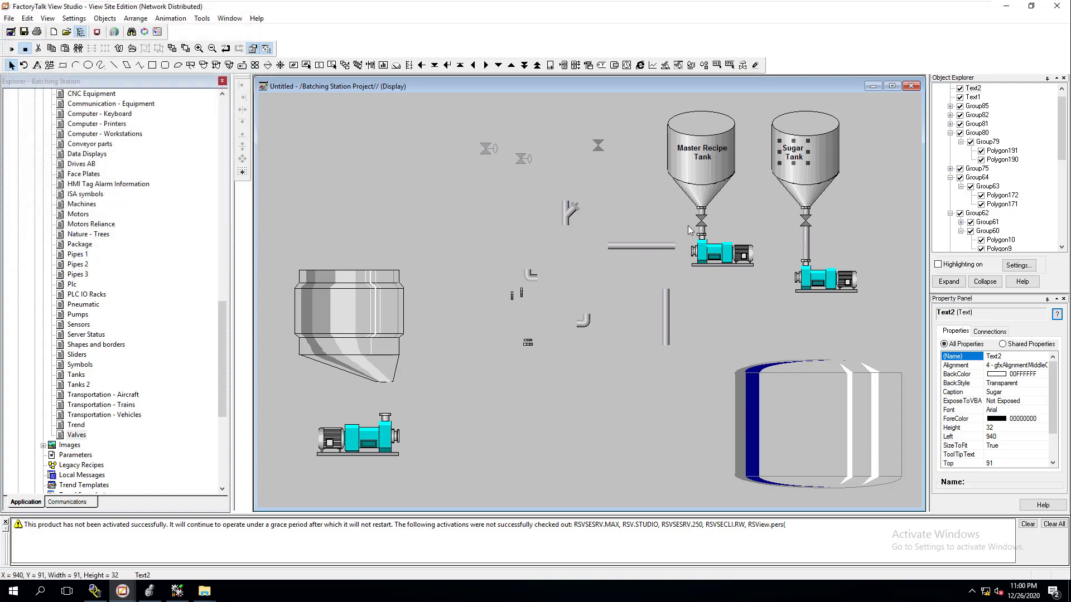
Step: Recheck the Sugar Tank label's text and recentre the label on its tank at about x 964, y 91
{"action": "double_click", "coordinate": [804, 155]}
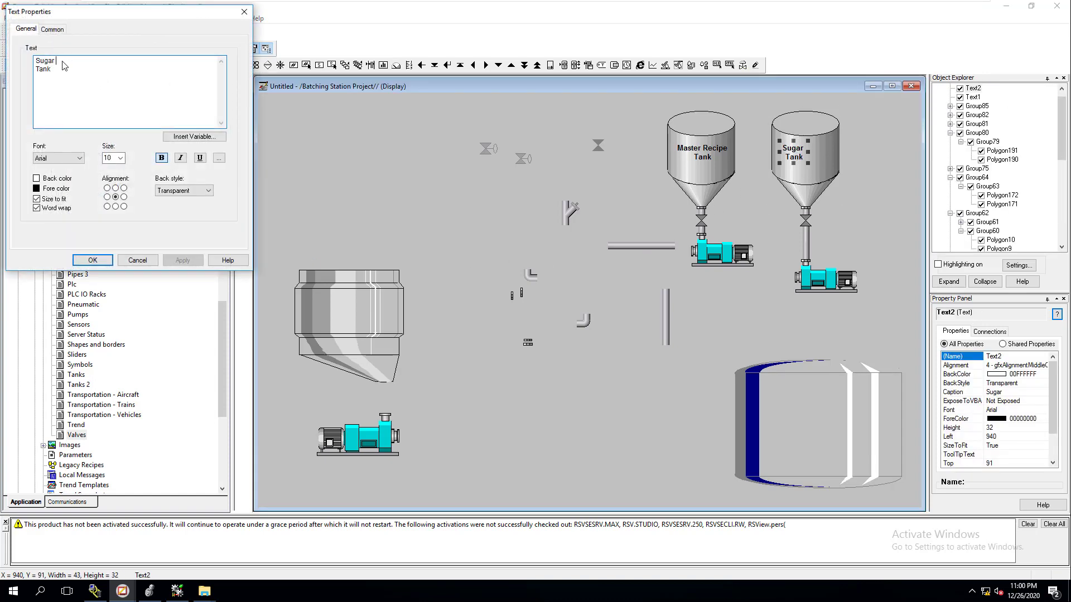
{"action": "left_click", "coordinate": [92, 260]}
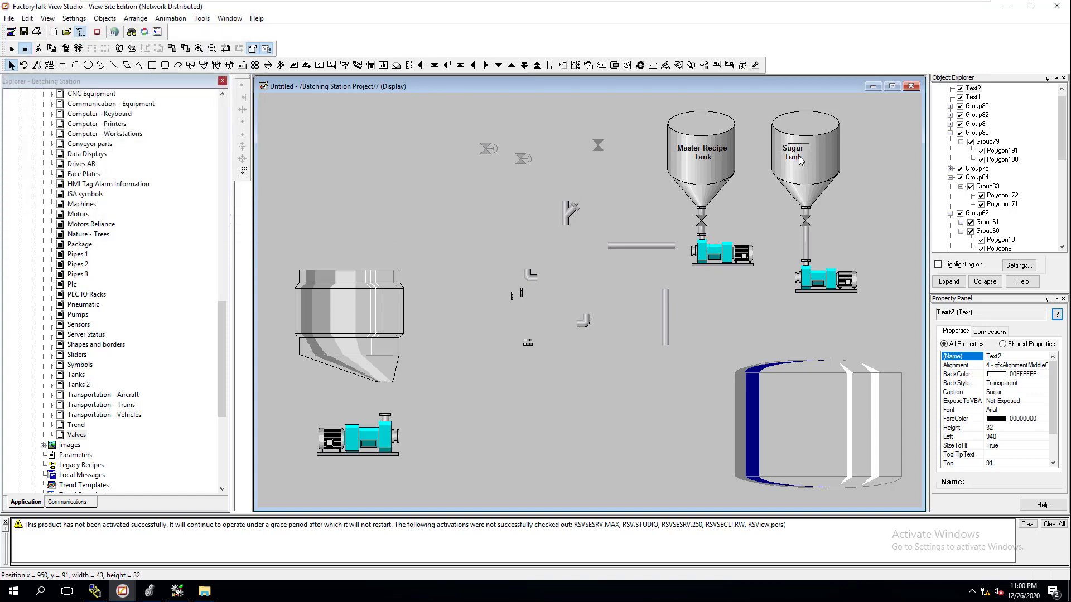
{"action": "left_click_drag", "start_coordinate": [800, 159], "coordinate": [813, 159]}
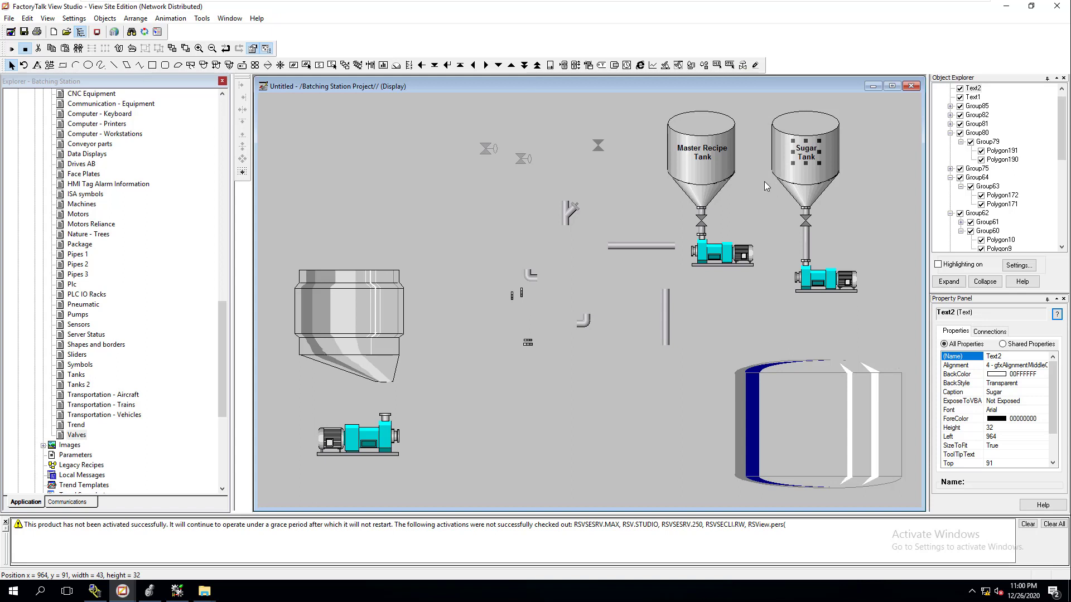
{"action": "left_click", "coordinate": [625, 180]}
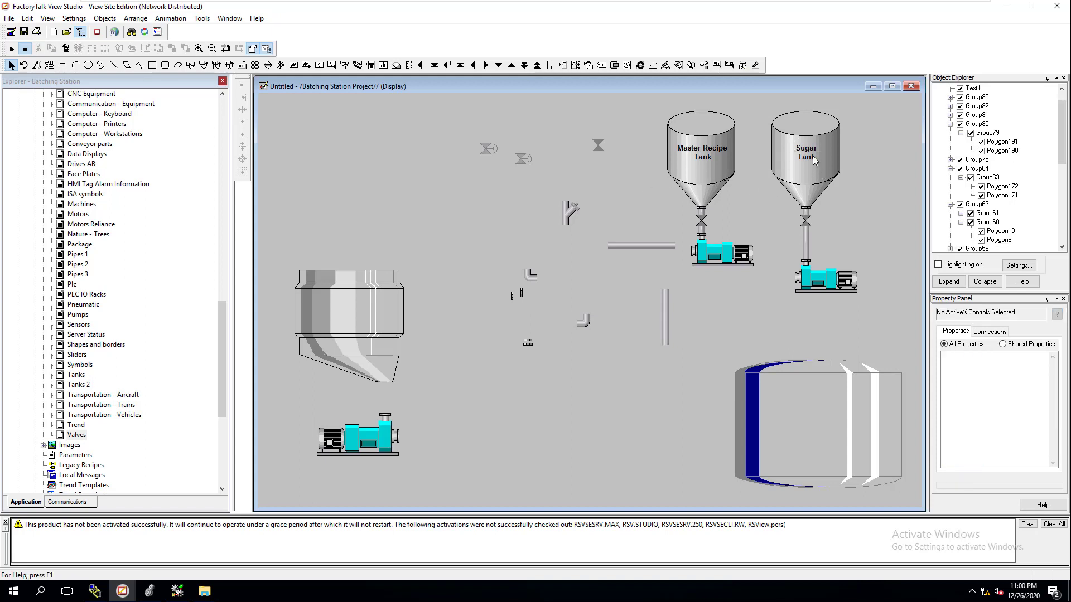
{"action": "left_click", "coordinate": [805, 164]}
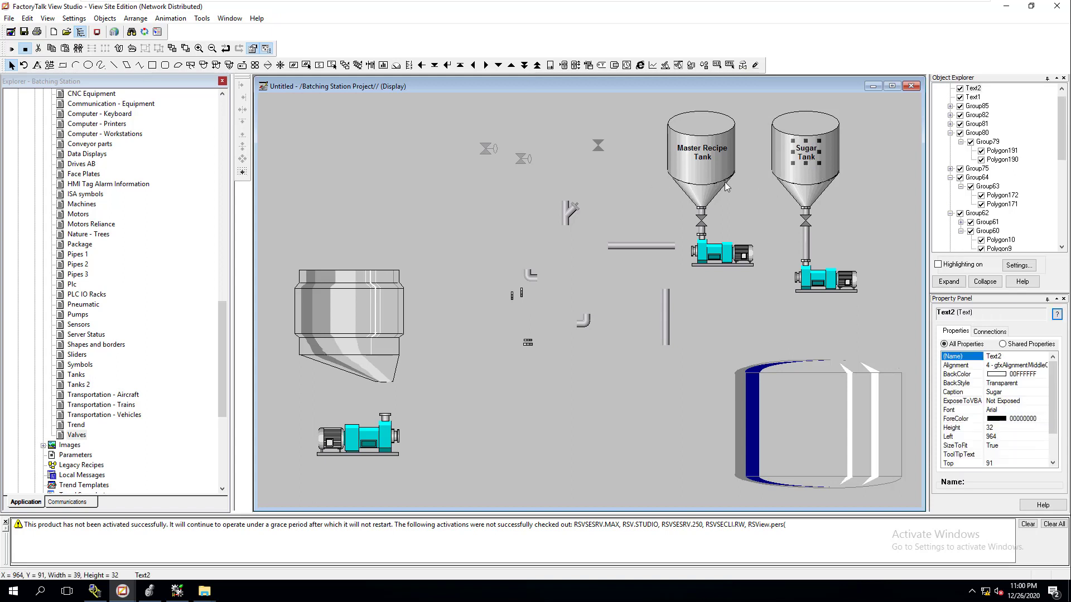
{"action": "left_click", "coordinate": [716, 254]}
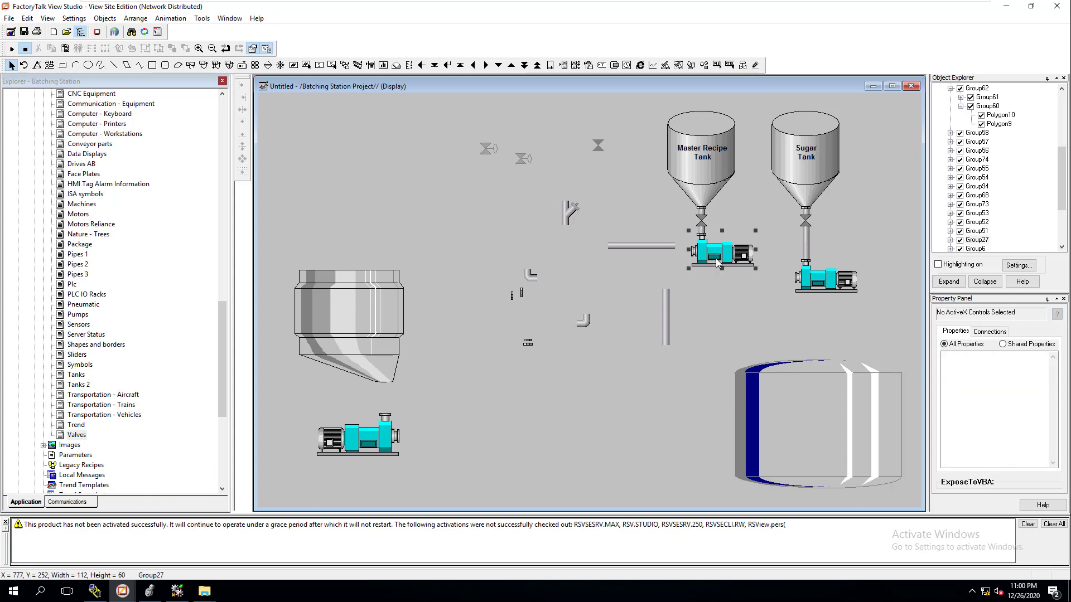
{"action": "left_click", "coordinate": [841, 290]}
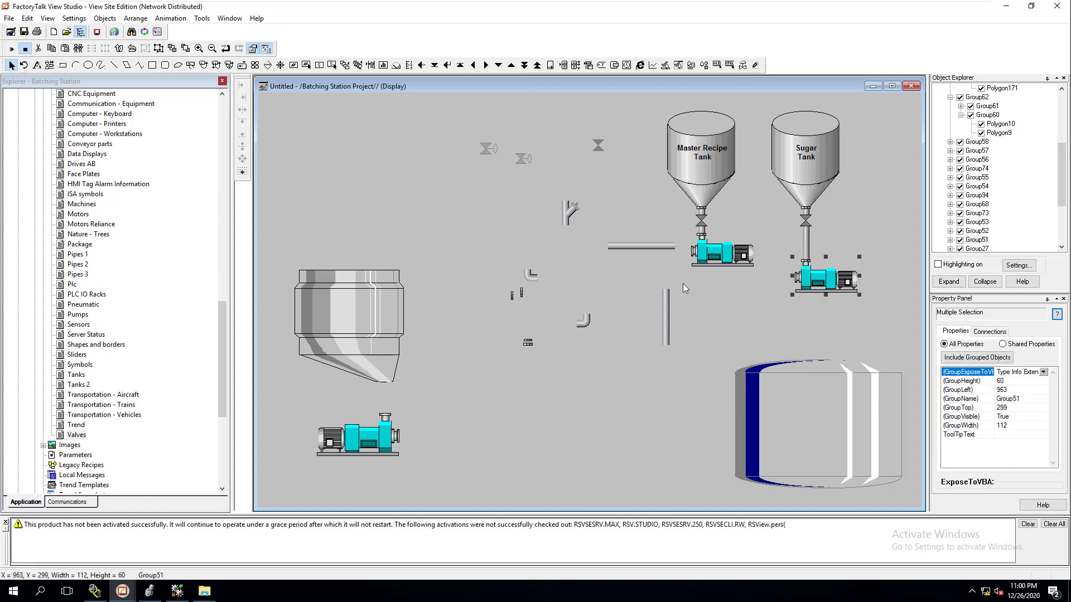
{"action": "left_click", "coordinate": [645, 243]}
{"action": "left_click", "coordinate": [701, 221]}
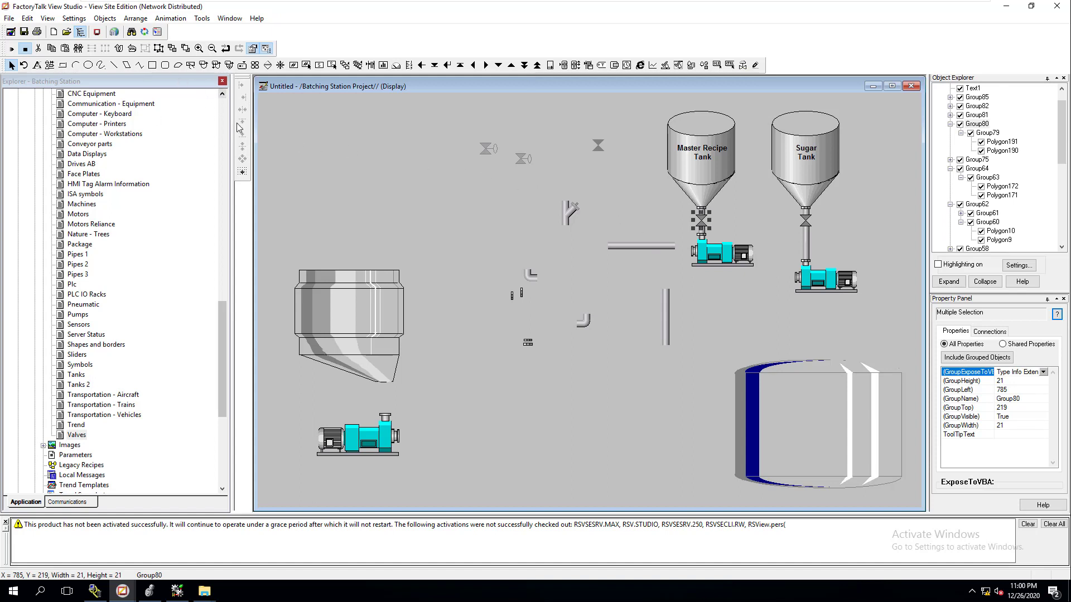
{"action": "left_click", "coordinate": [642, 246]}
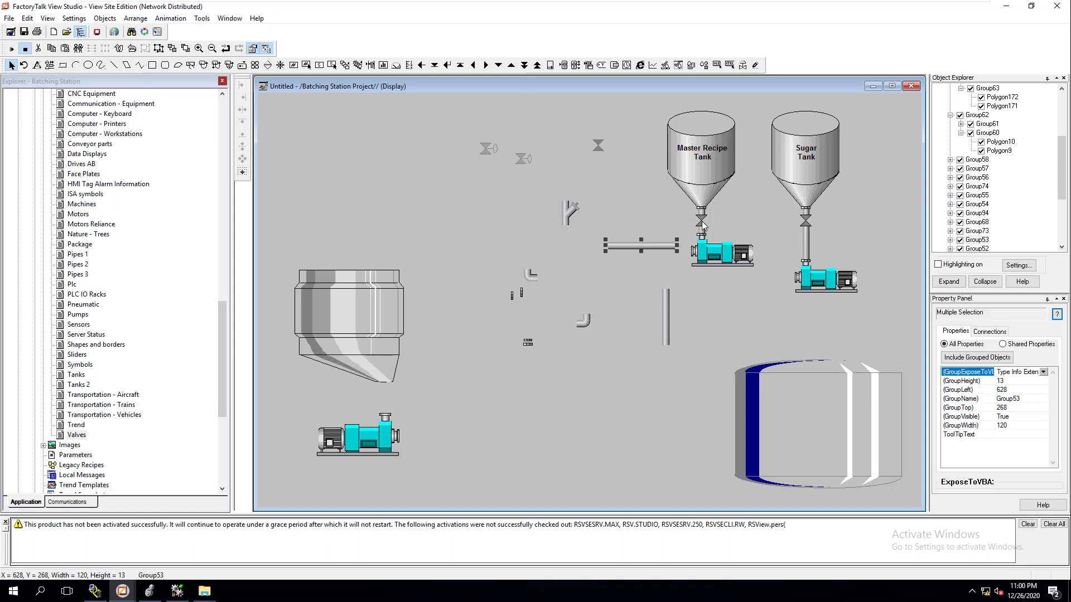
{"action": "left_click", "coordinate": [377, 272]}
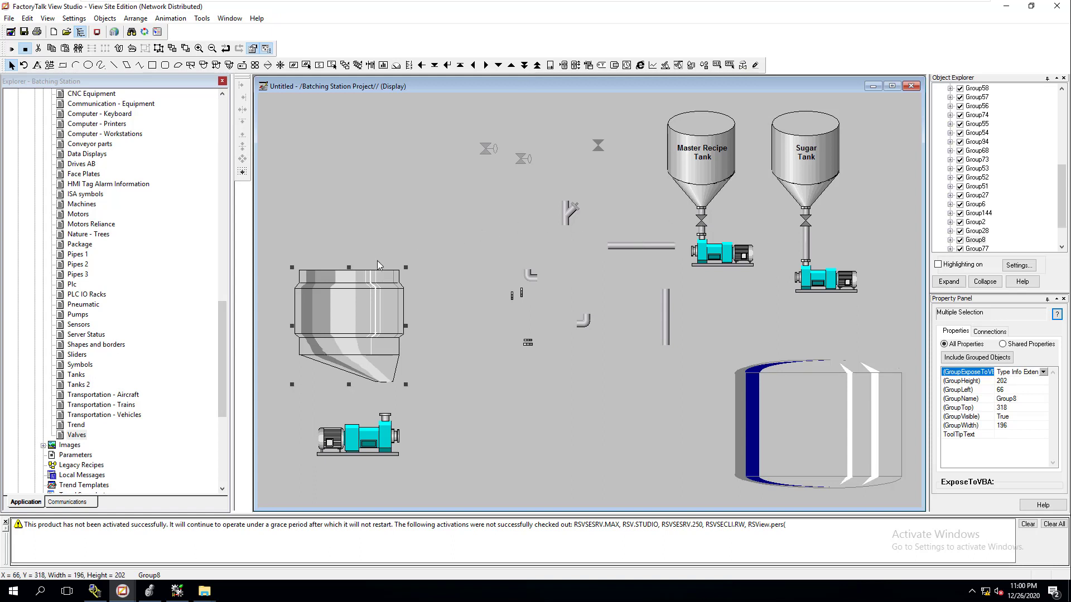
Step: Duplicate the Master Recipe tank's valve and place the copy just above the right part of the sloped-bottom vessel
{"action": "left_click", "coordinate": [702, 226]}
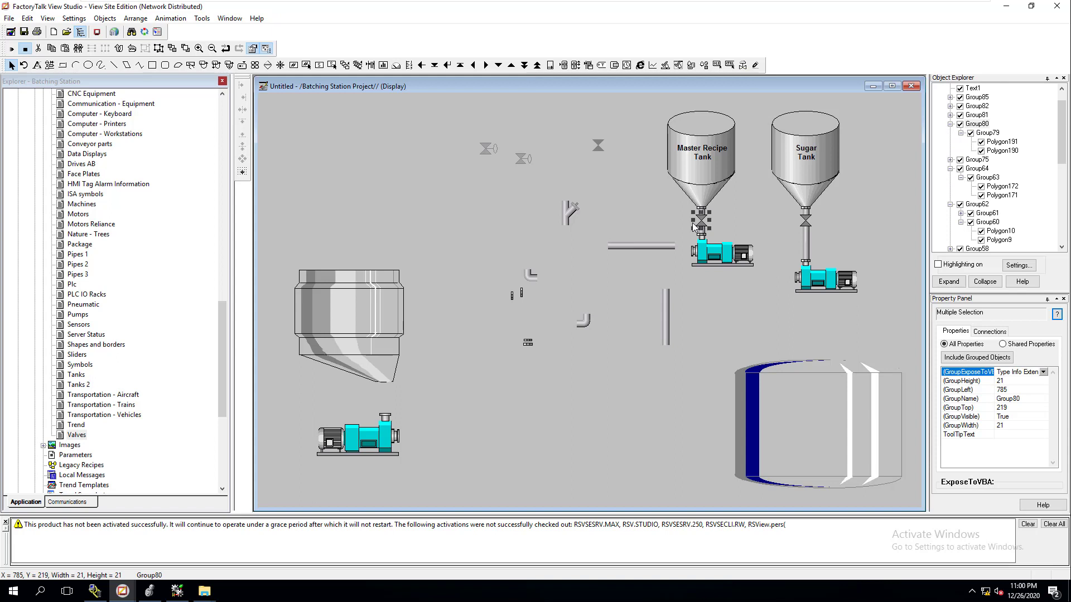
{"action": "key", "text": "ctrl+d"}
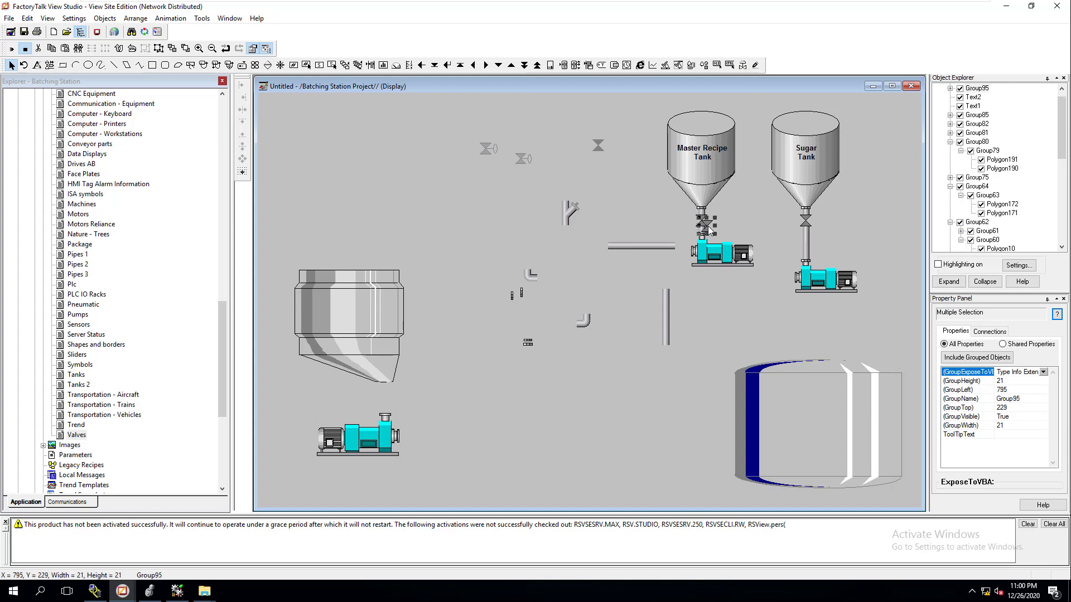
{"action": "left_click_drag", "start_coordinate": [705, 237], "coordinate": [383, 253]}
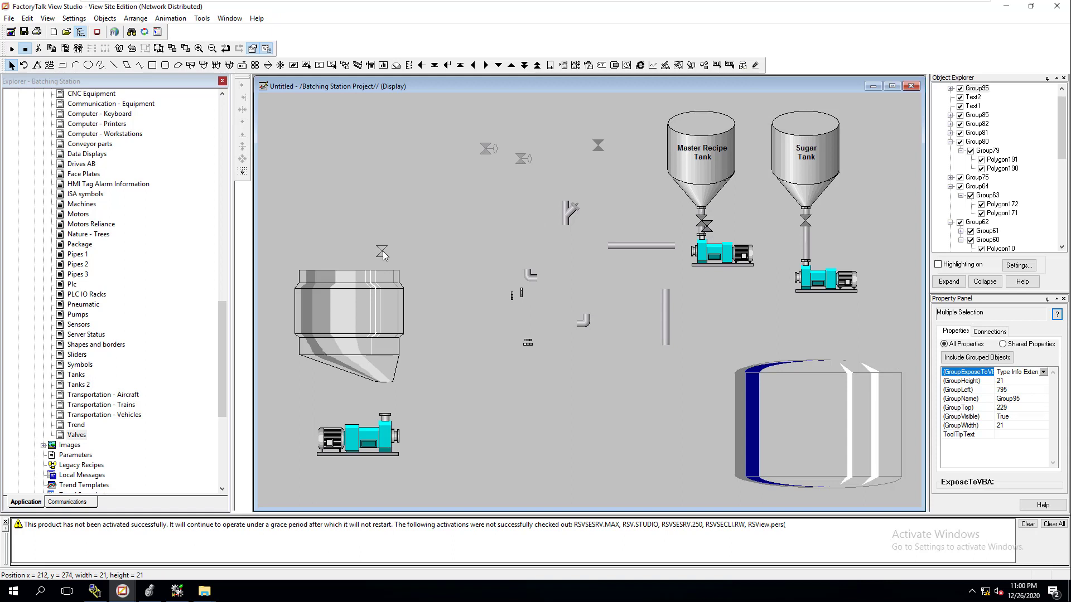
{"action": "left_click_drag", "start_coordinate": [382, 254], "coordinate": [383, 254]}
Step: Duplicate the Sugar tank's valve and place the copy above the sloped-bottom vessel, left of the other valve, at about x 139, y 277
{"action": "left_click", "coordinate": [810, 224]}
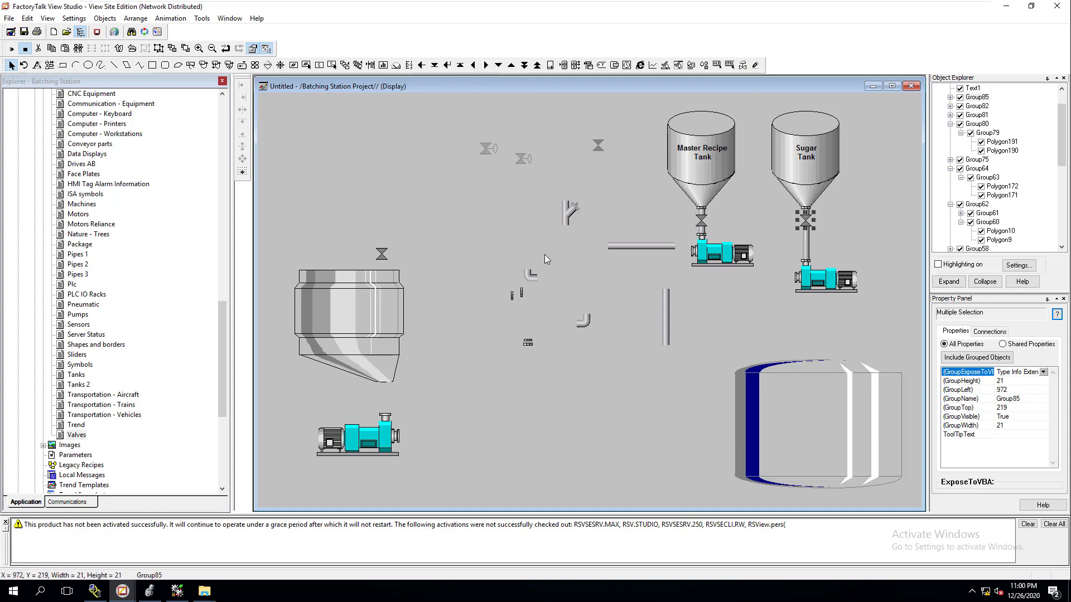
{"action": "key", "text": "ctrl+d"}
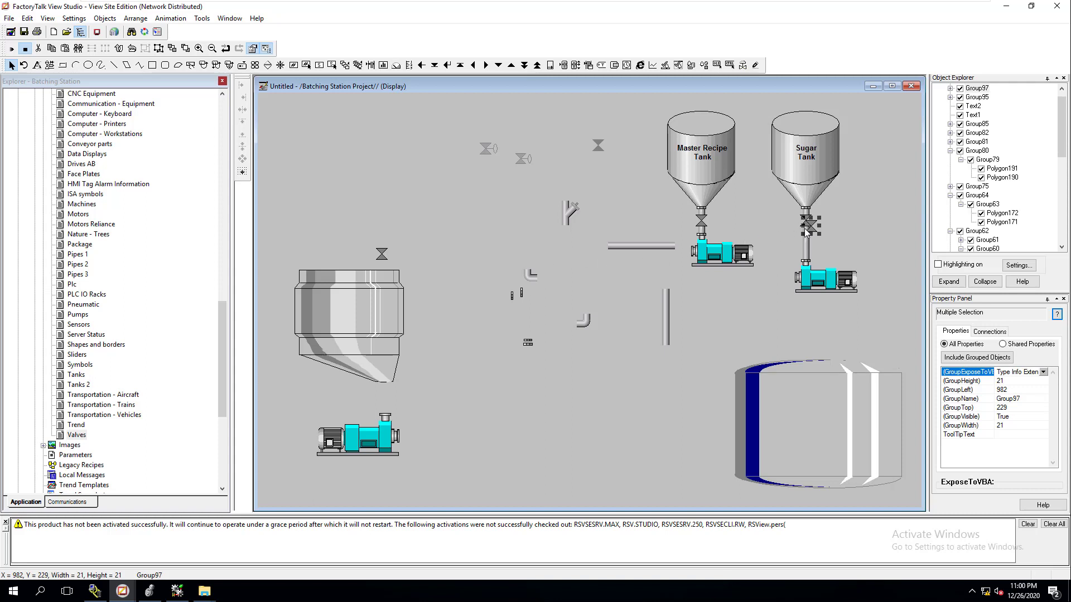
{"action": "left_click_drag", "start_coordinate": [806, 231], "coordinate": [339, 256]}
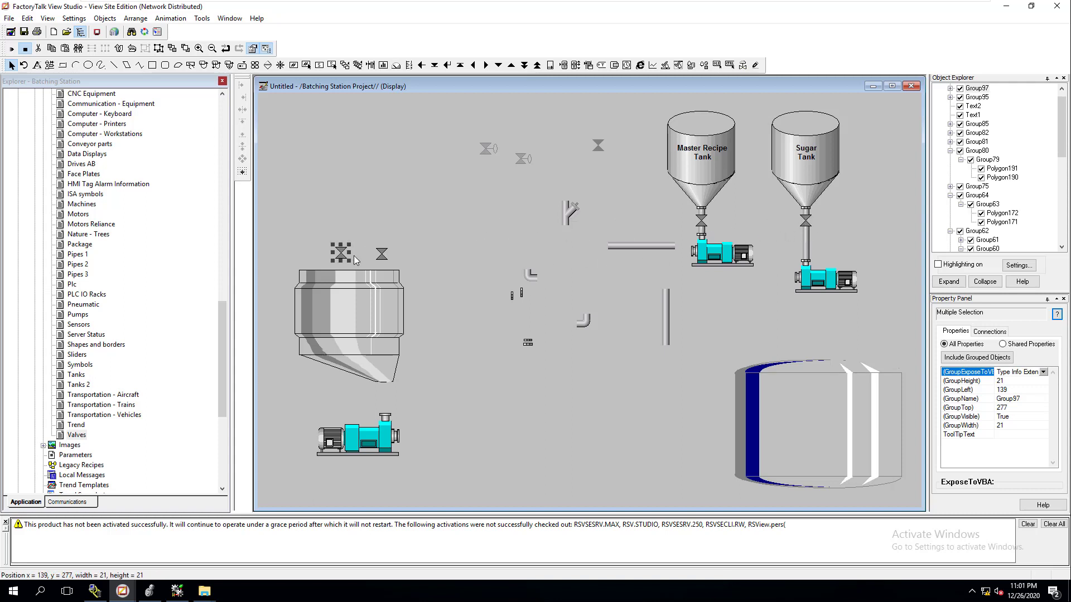
Step: Spread the two valves above the sloped-bottom vessel further apart and level them at about the same height
{"action": "left_click", "coordinate": [382, 255]}
{"action": "left_click_drag", "start_coordinate": [382, 255], "coordinate": [326, 250]}
{"action": "left_click", "coordinate": [381, 254], "text": "shift"}
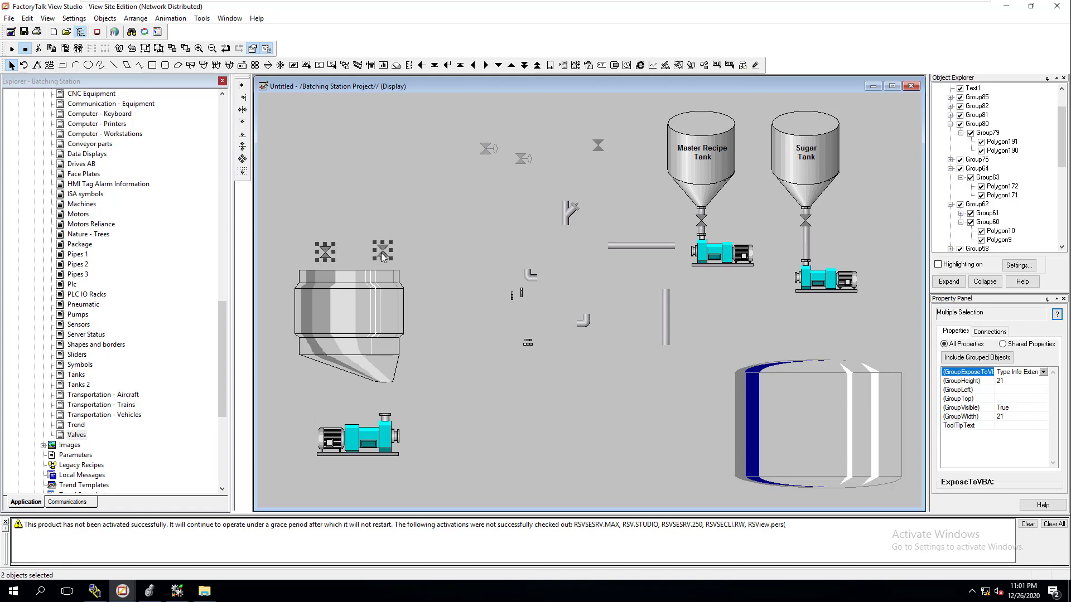
{"action": "left_click", "coordinate": [284, 132]}
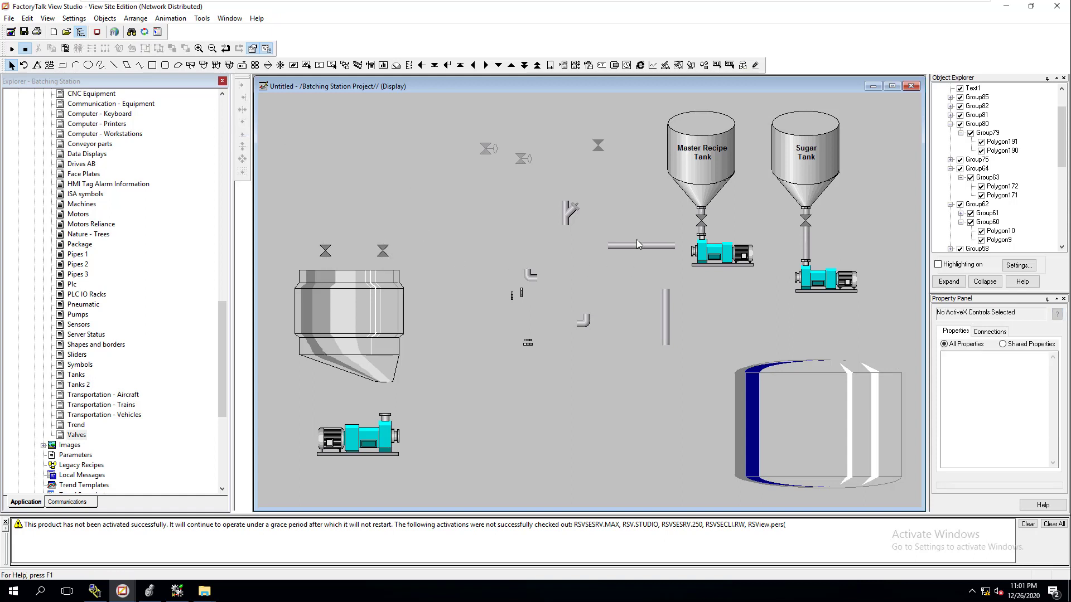
Step: Move the horizontal pipe to about x 658, y 278 so it meets the Master Recipe pump's inlet
{"action": "left_click_drag", "start_coordinate": [661, 250], "coordinate": [677, 254]}
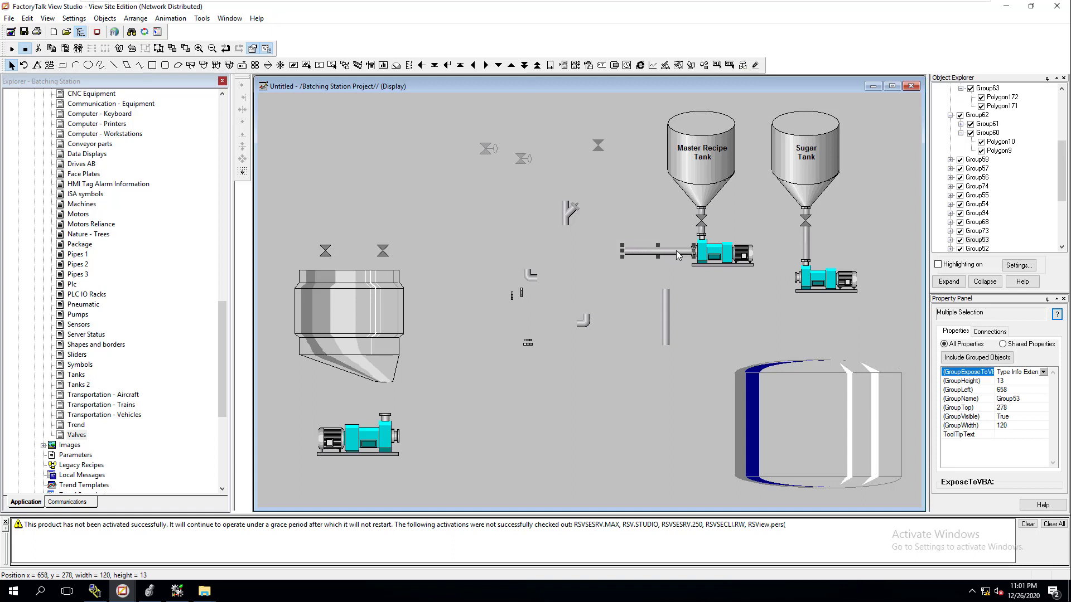
{"action": "left_click", "coordinate": [646, 235]}
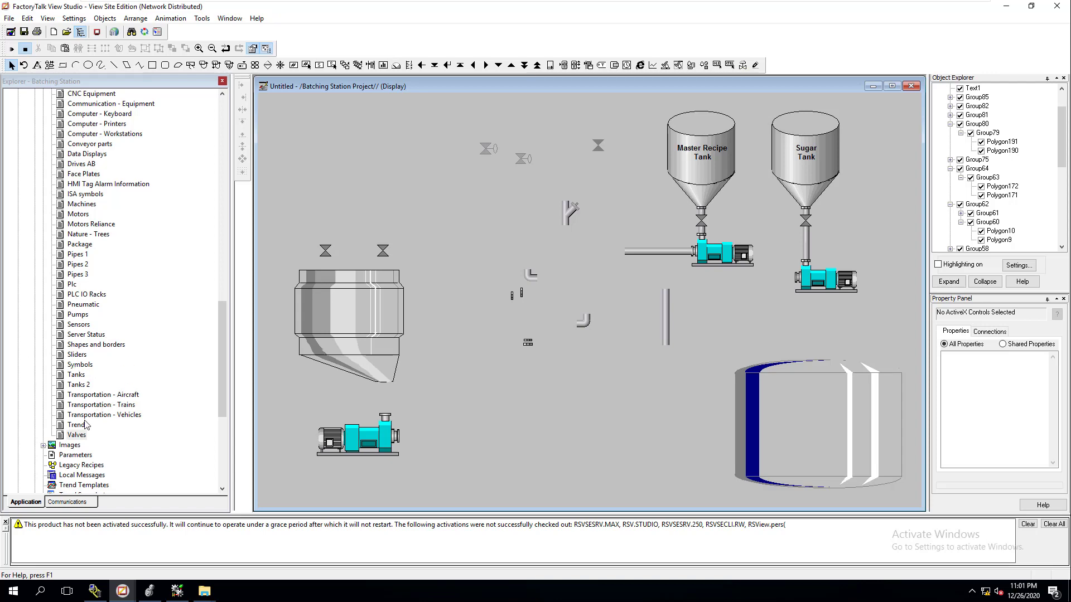
Step: Copy the flow meter with the round green dial from the Valves library and paste it into the batching display
{"action": "double_click", "coordinate": [77, 435]}
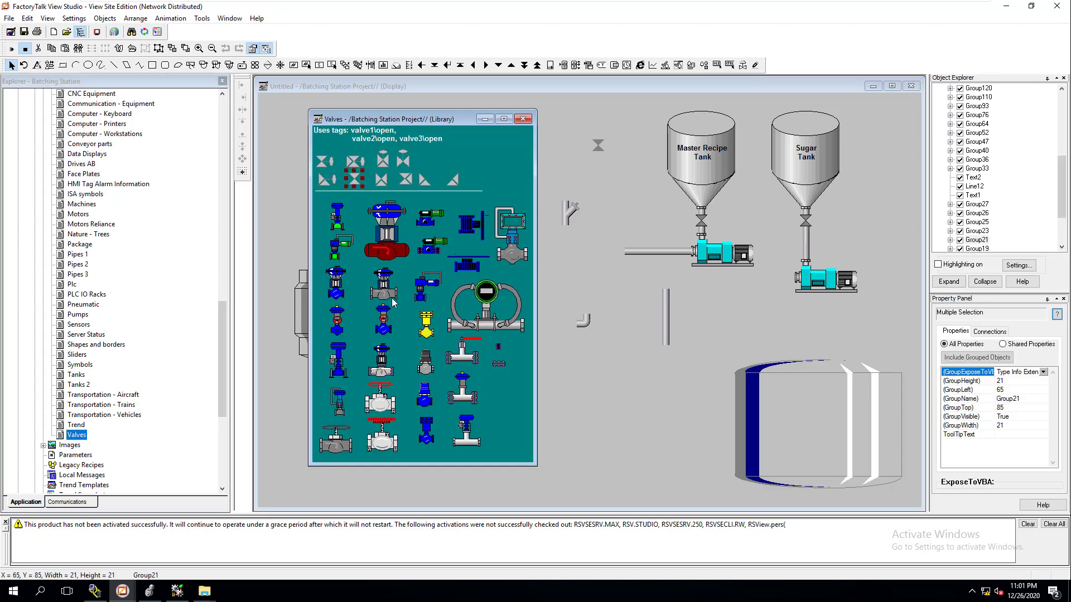
{"action": "left_click", "coordinate": [491, 326]}
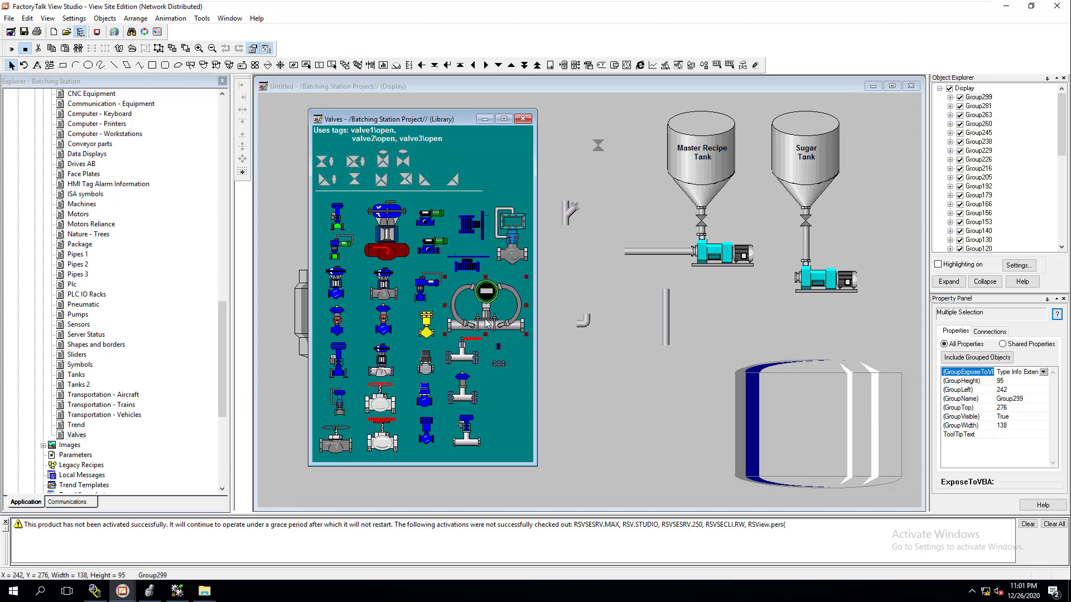
{"action": "right_click", "coordinate": [487, 324]}
{"action": "left_click", "coordinate": [580, 177]}
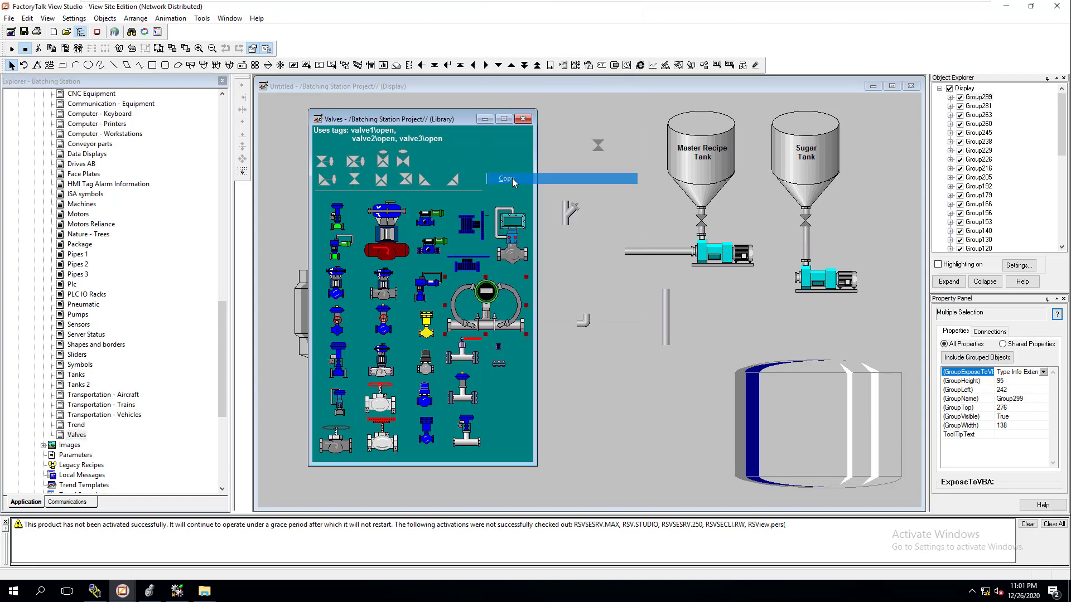
{"action": "left_click", "coordinate": [589, 210]}
{"action": "key", "text": "ctrl+v"}
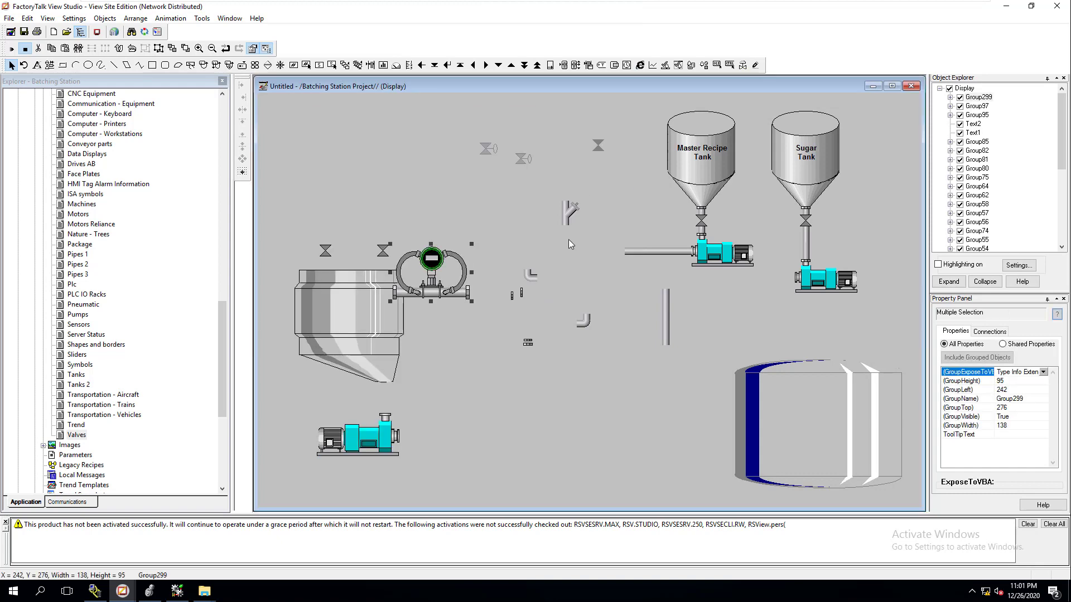
Step: Shrink the flow meter to about 92 by 68 and attach it to the Master Recipe pipe's free end, moving the Y-branch pipe clear
{"action": "left_click", "coordinate": [396, 249]}
{"action": "left_click_drag", "start_coordinate": [396, 250], "coordinate": [567, 181]}
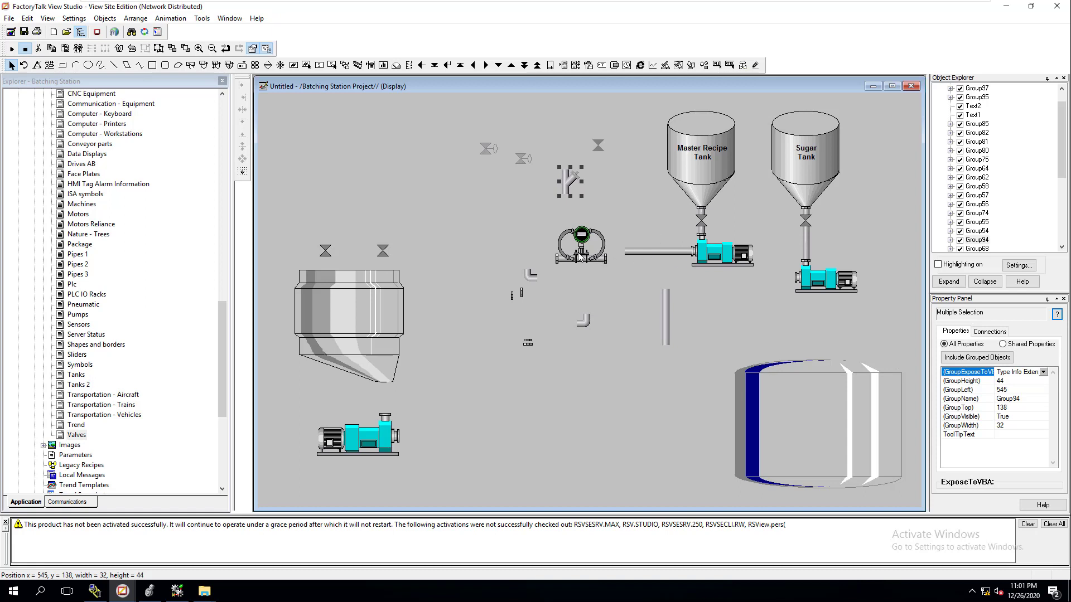
{"action": "left_click_drag", "start_coordinate": [581, 255], "coordinate": [598, 246]}
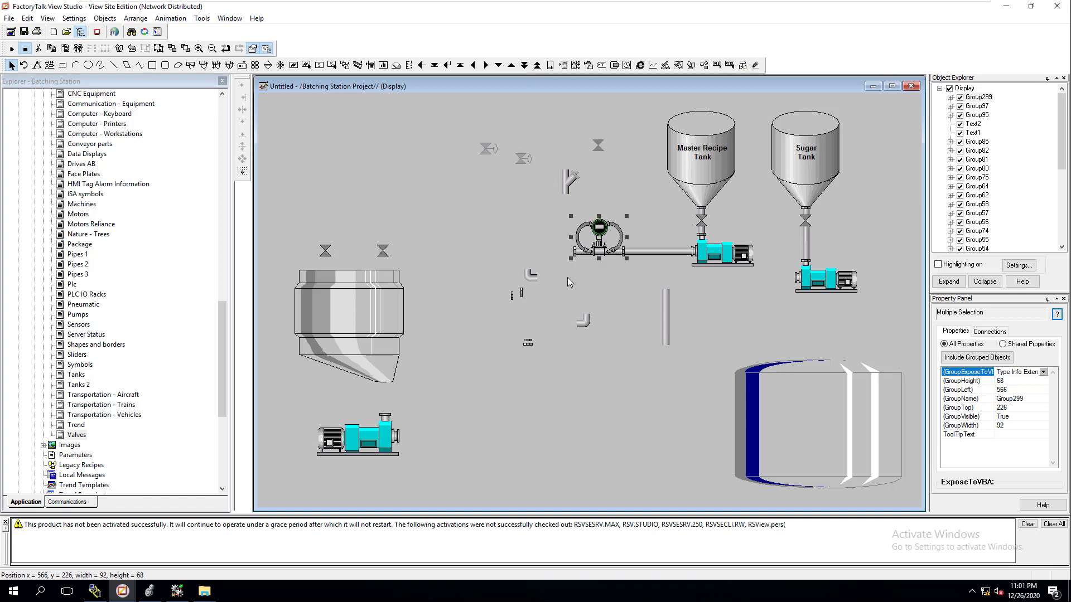
{"action": "left_click", "coordinate": [625, 274]}
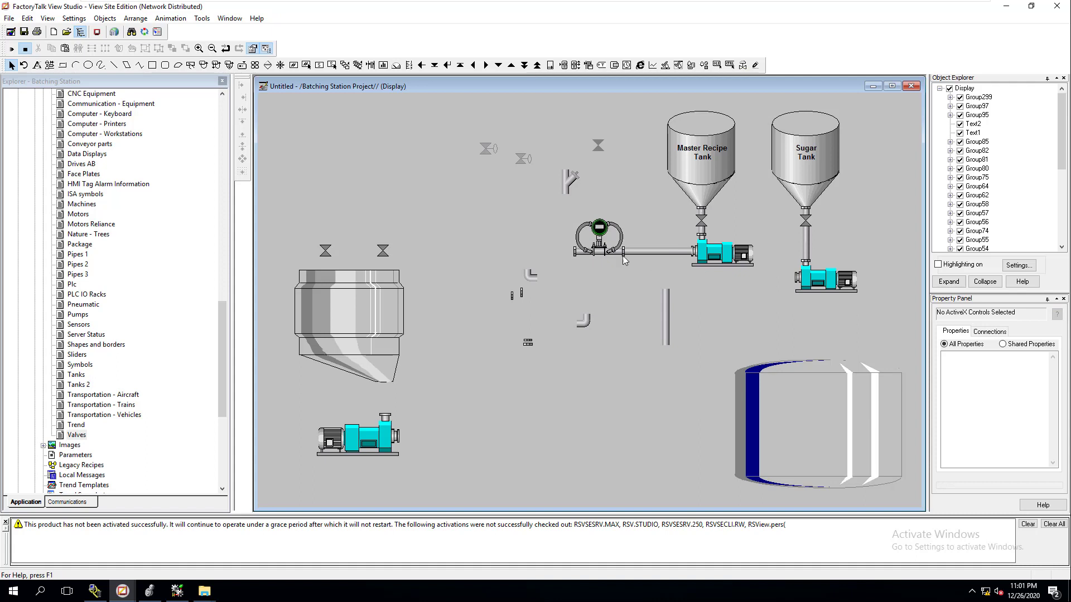
Step: Duplicate the flow meter and place the copy below the first at about x 620, y 326, moving the vertical pipe down
{"action": "left_click", "coordinate": [602, 251]}
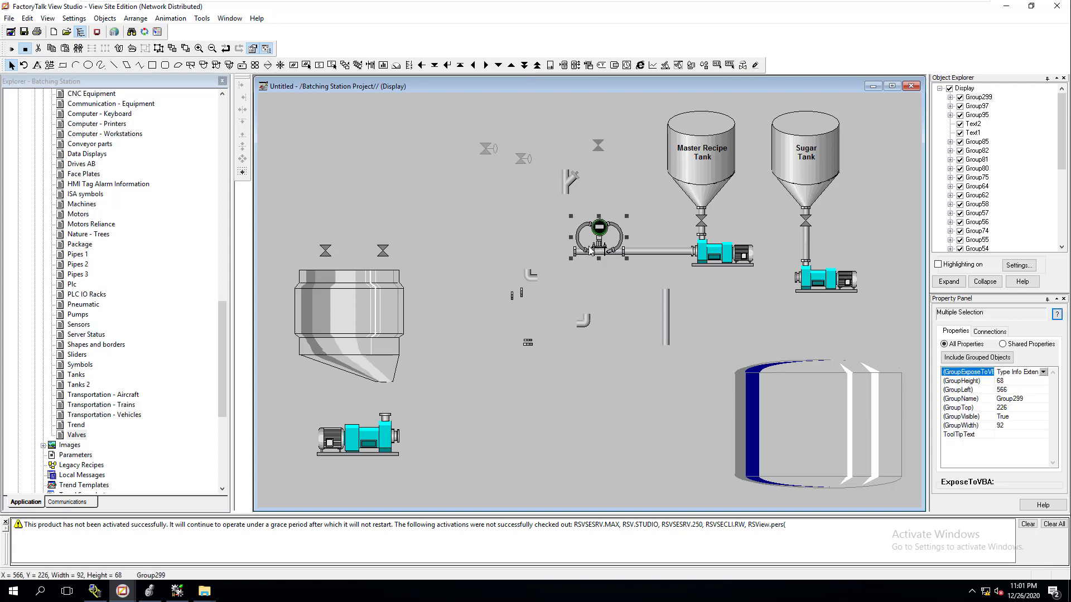
{"action": "key", "text": "ctrl+d"}
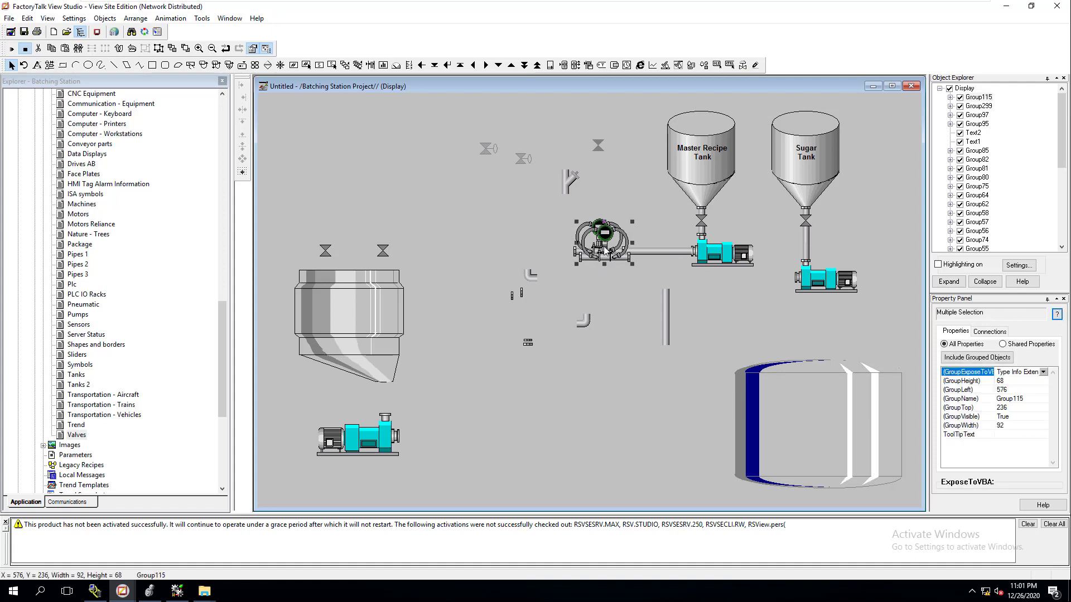
{"action": "left_click_drag", "start_coordinate": [603, 246], "coordinate": [626, 274]}
{"action": "left_click_drag", "start_coordinate": [666, 318], "coordinate": [674, 361]}
{"action": "left_click_drag", "start_coordinate": [630, 285], "coordinate": [633, 306]}
Step: Duplicate the Master Recipe pump's pipe, lengthen the copy to about 199 and connect it to the Sugar pump at x 764, y 325
{"action": "left_click", "coordinate": [658, 254]}
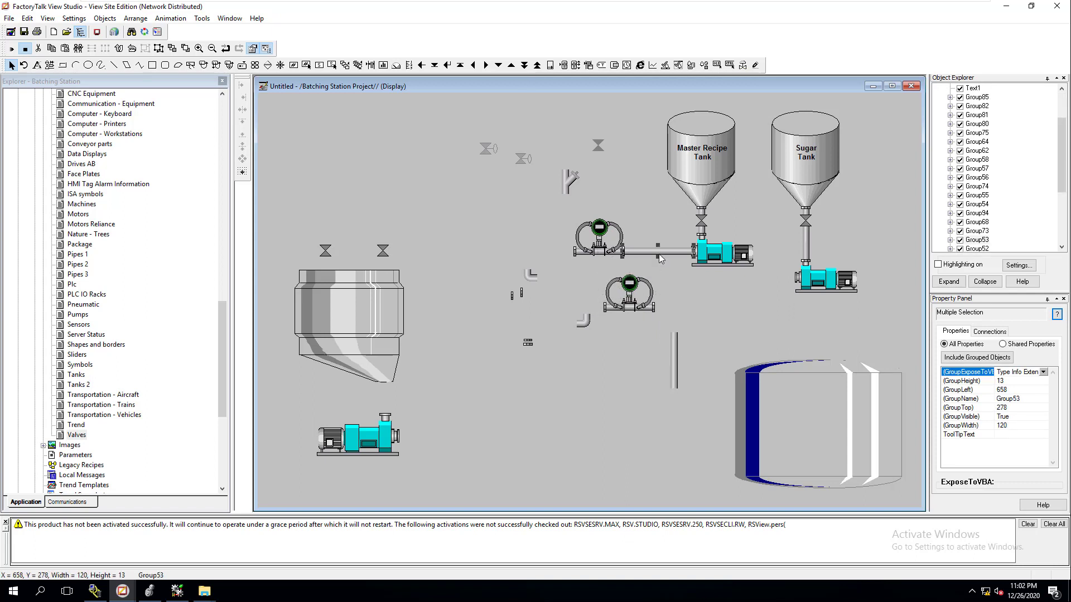
{"action": "key", "text": "ctrl+d"}
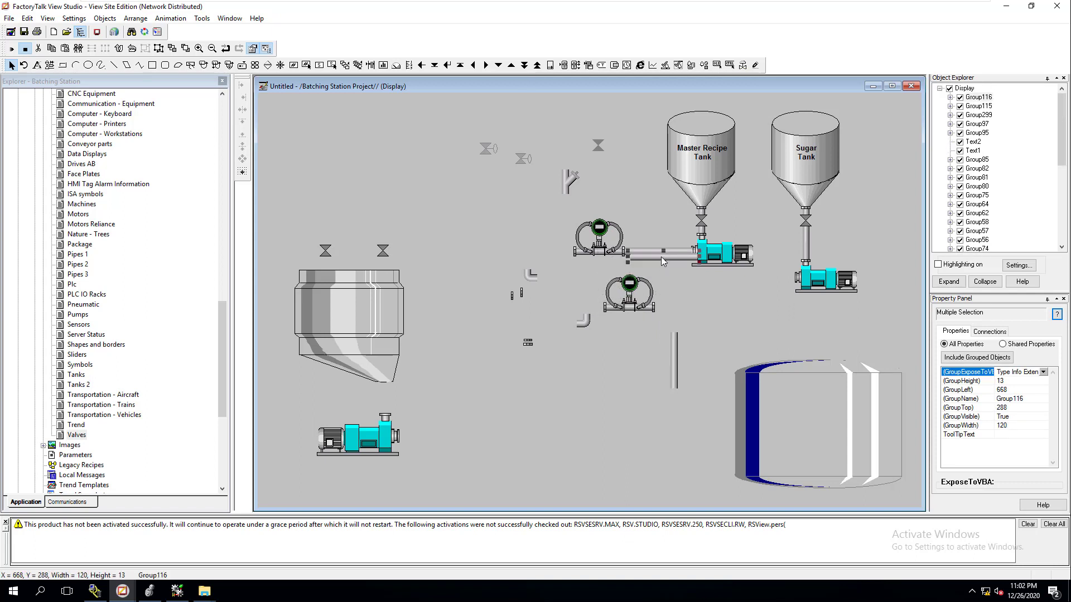
{"action": "left_click_drag", "start_coordinate": [663, 254], "coordinate": [683, 276]}
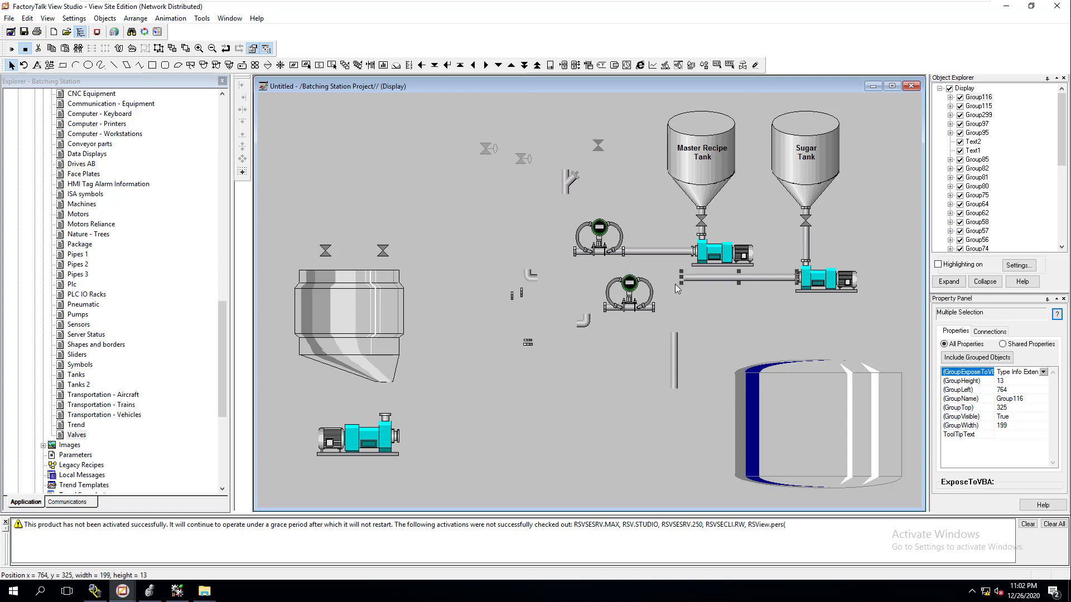
{"action": "left_click", "coordinate": [672, 298]}
Step: Flip the second flow meter vertically and attach it to the free end of the Sugar pump's pipe
{"action": "left_click", "coordinate": [634, 303]}
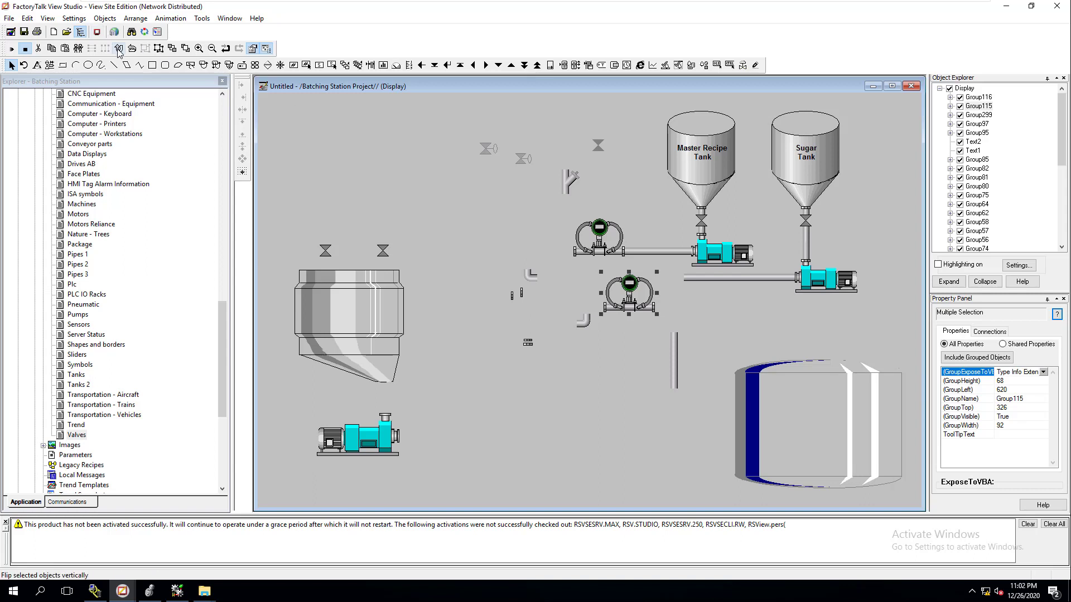
{"action": "left_click", "coordinate": [118, 49]}
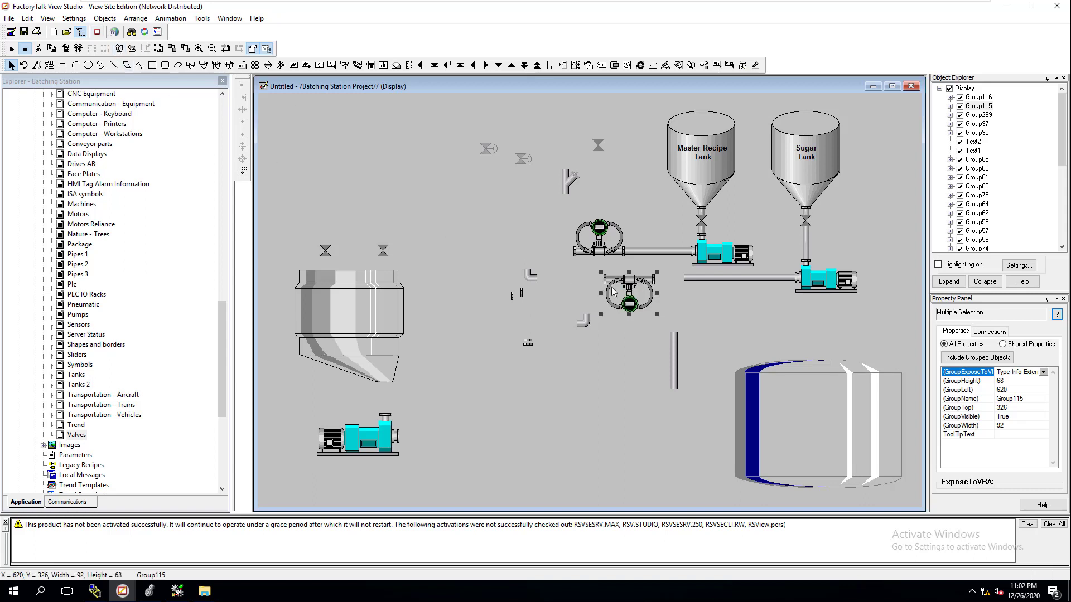
{"action": "left_click_drag", "start_coordinate": [631, 293], "coordinate": [662, 292]}
{"action": "left_click", "coordinate": [722, 302]}
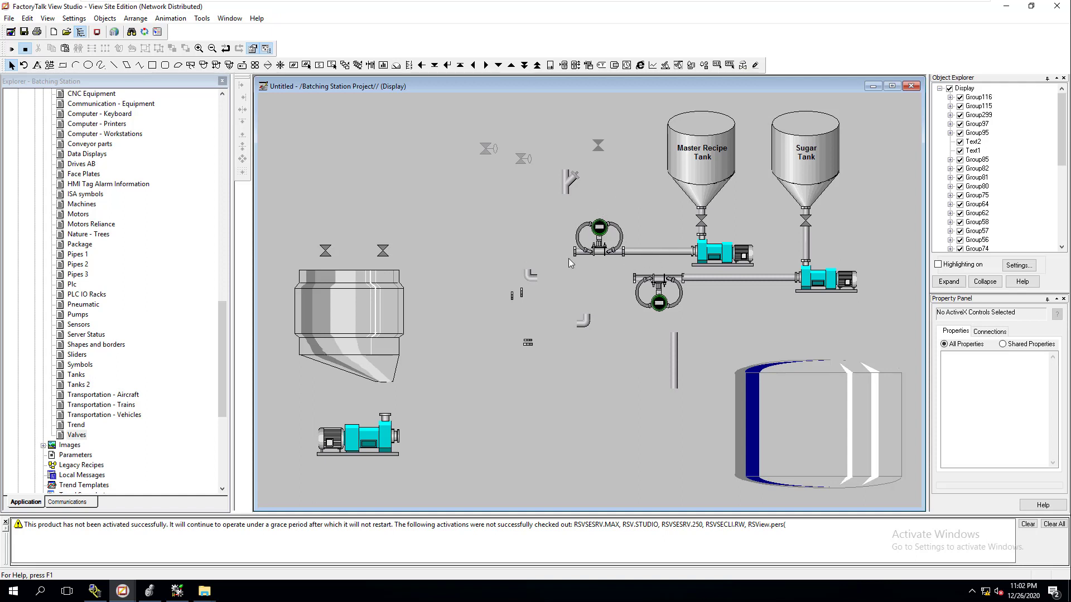
Step: Duplicate the Master Recipe pump's pipe, place the copy on the flow meter's outlet at about x 449, y 279, and send it to the back
{"action": "left_click", "coordinate": [668, 252]}
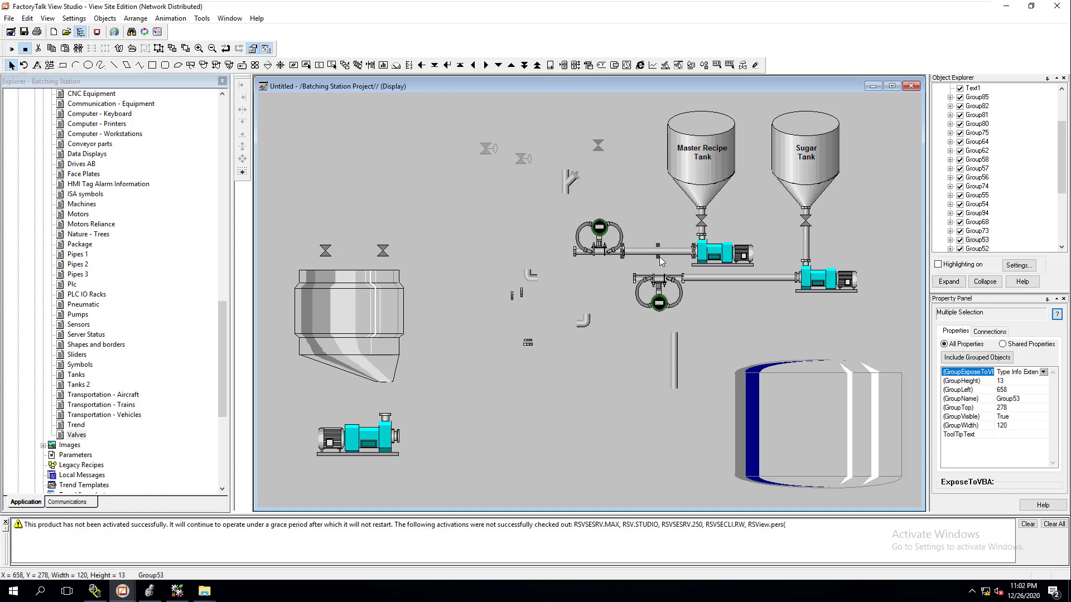
{"action": "key", "text": "ctrl+d"}
{"action": "left_click_drag", "start_coordinate": [649, 256], "coordinate": [527, 251]}
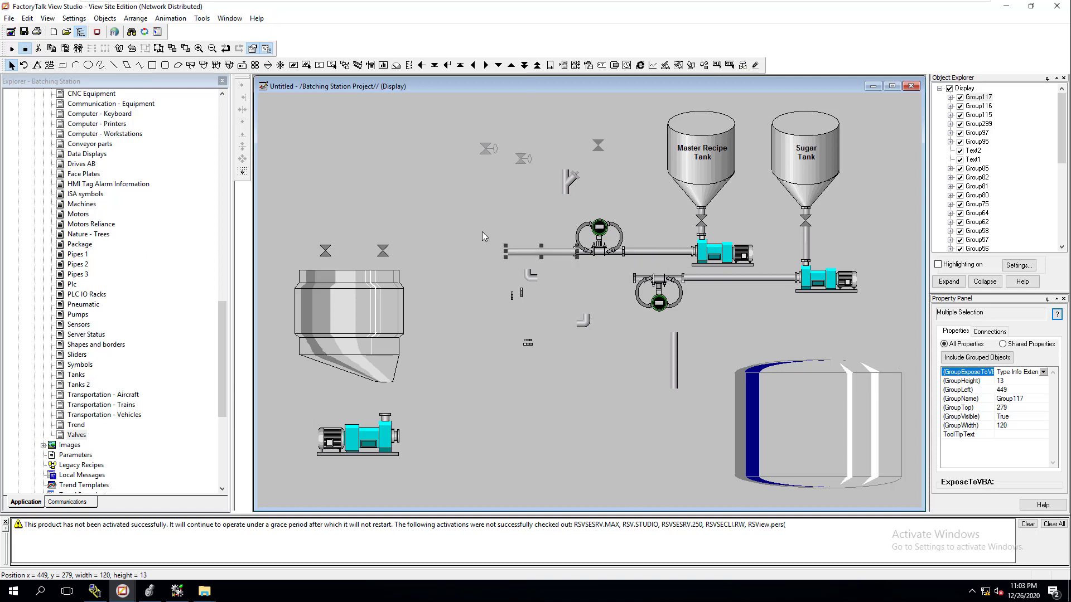
{"action": "right_click", "coordinate": [522, 250]}
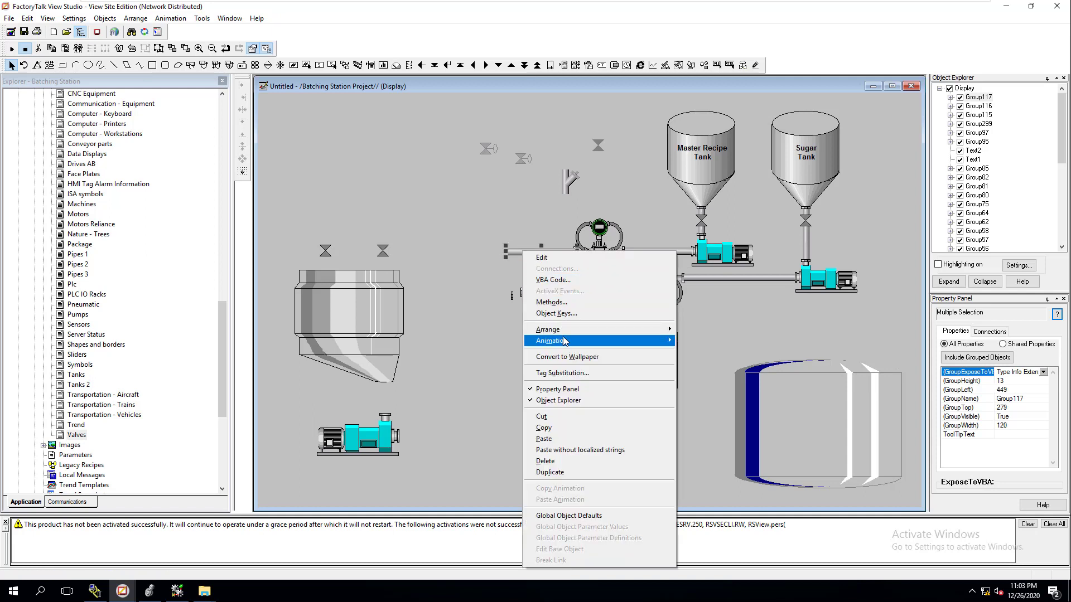
{"action": "mouse_move", "coordinate": [641, 330]}
{"action": "left_click", "coordinate": [689, 331]}
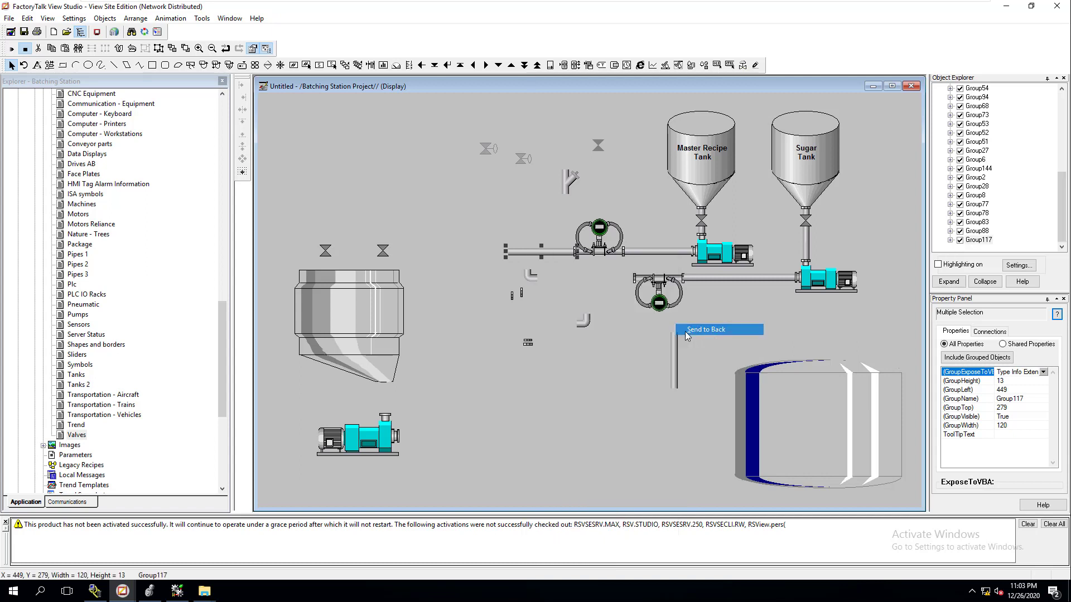
{"action": "left_click", "coordinate": [605, 275]}
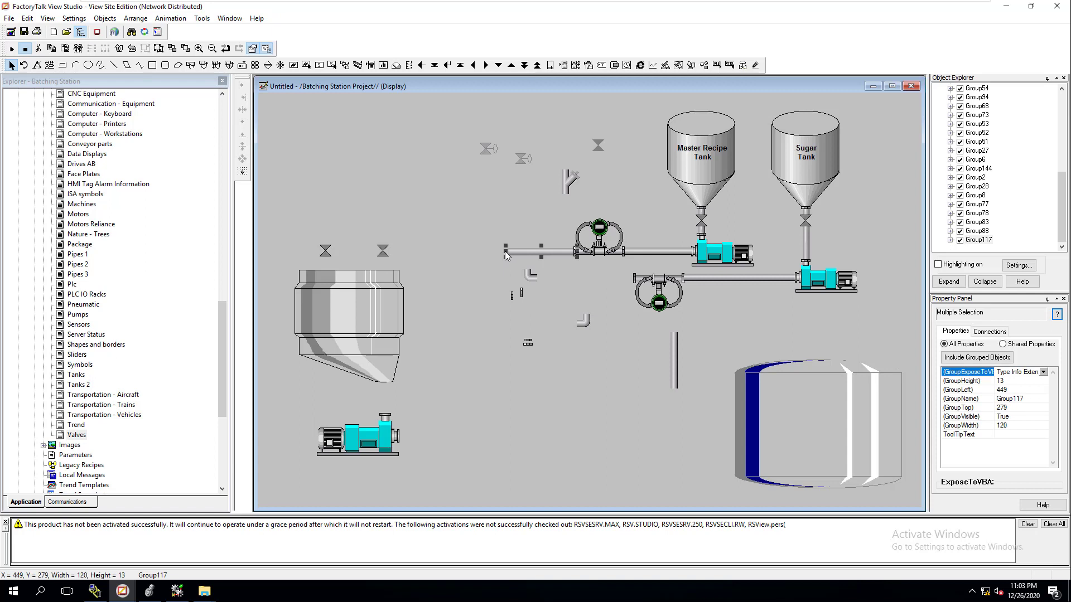
Step: Move the sloped-bottom vessel down to about x 60, y 357 and lower the pump beneath it slightly
{"action": "left_click_drag", "start_coordinate": [533, 277], "coordinate": [529, 278]}
{"action": "left_click_drag", "start_coordinate": [353, 322], "coordinate": [349, 346]}
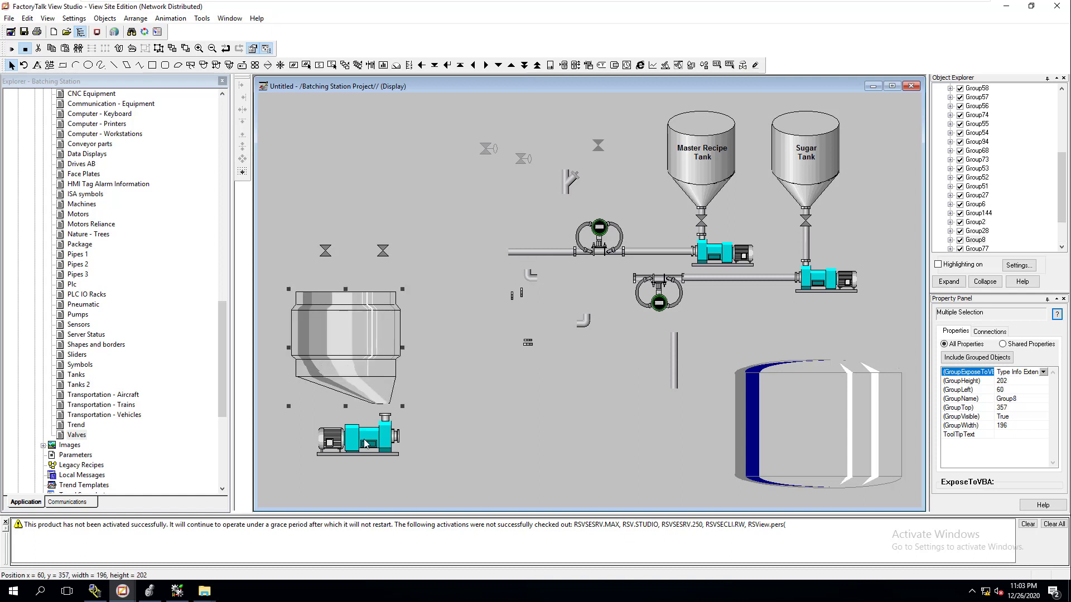
{"action": "left_click_drag", "start_coordinate": [365, 444], "coordinate": [366, 455]}
Step: Move the valve above the right part of the sloped-bottom vessel beside the vessel, and rotate it a quarter turn to lie horizontally
{"action": "left_click_drag", "start_coordinate": [382, 251], "coordinate": [383, 273]}
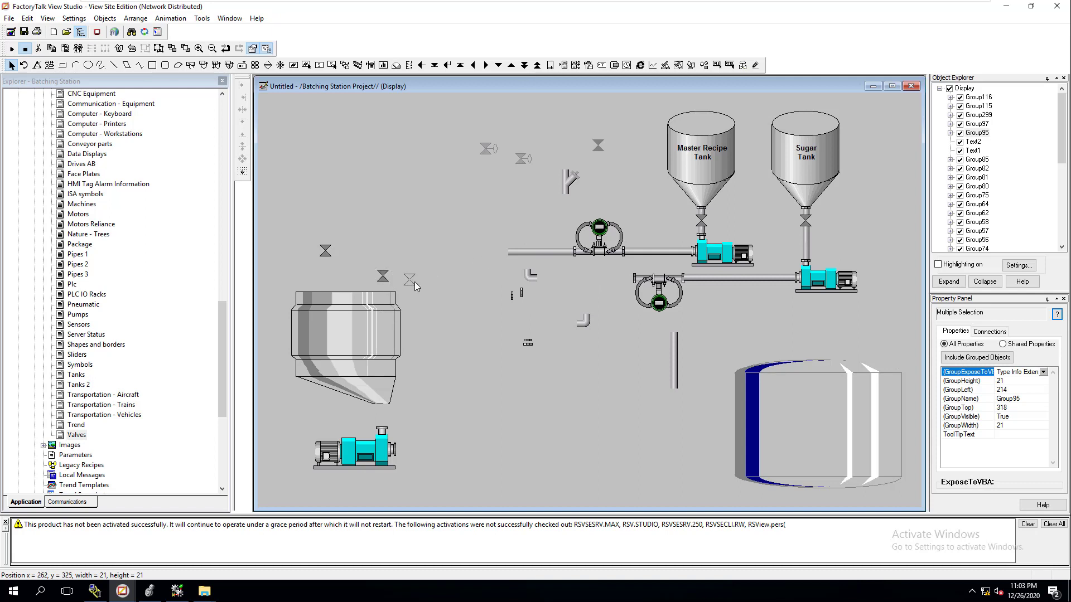
{"action": "left_click_drag", "start_coordinate": [414, 283], "coordinate": [418, 286]}
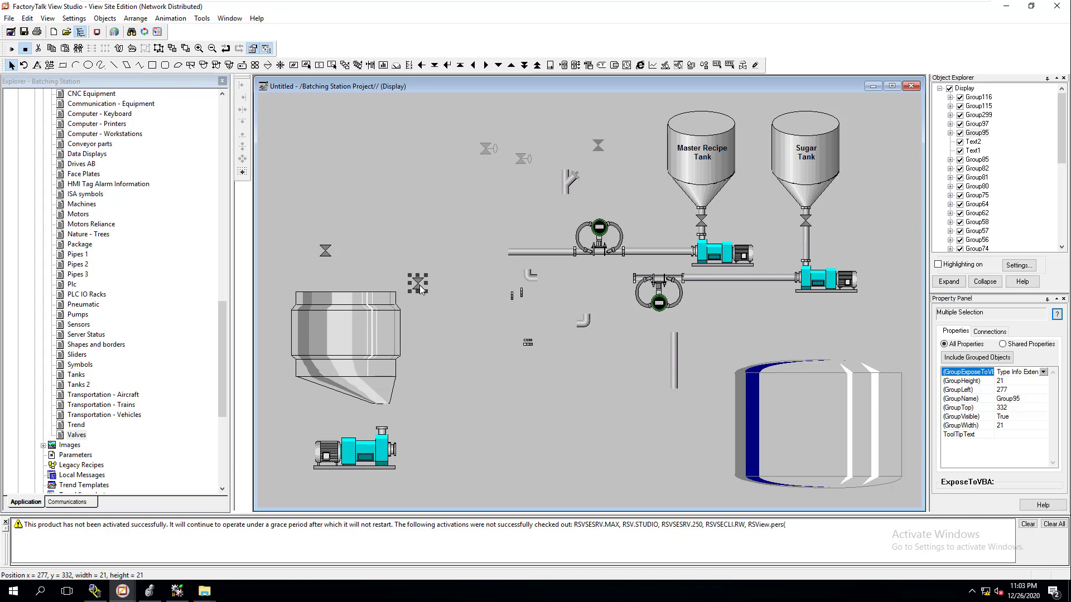
{"action": "left_click", "coordinate": [24, 66]}
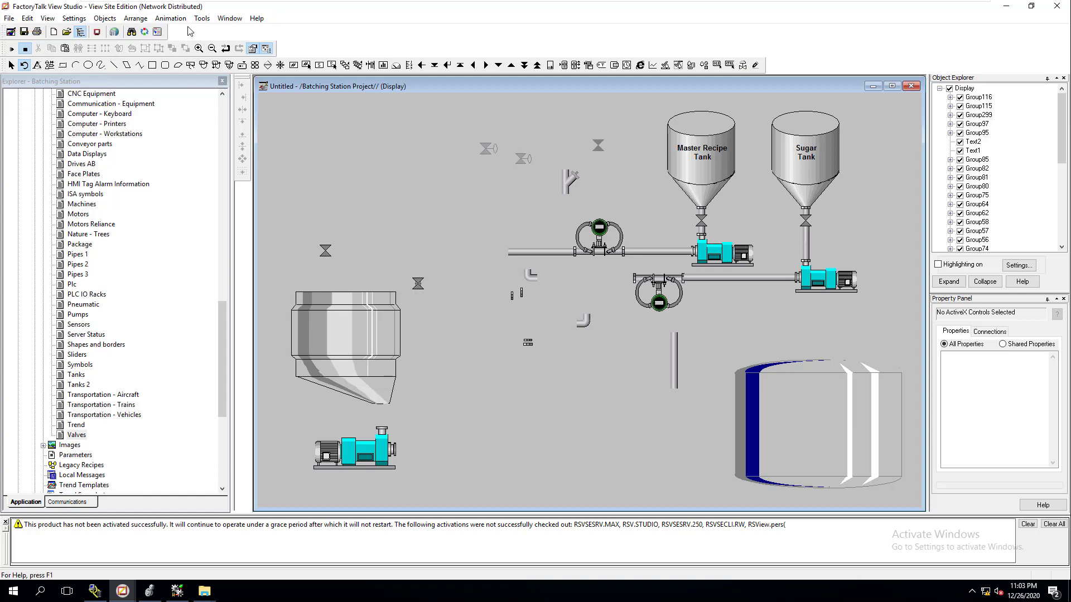
{"action": "left_click", "coordinate": [198, 49]}
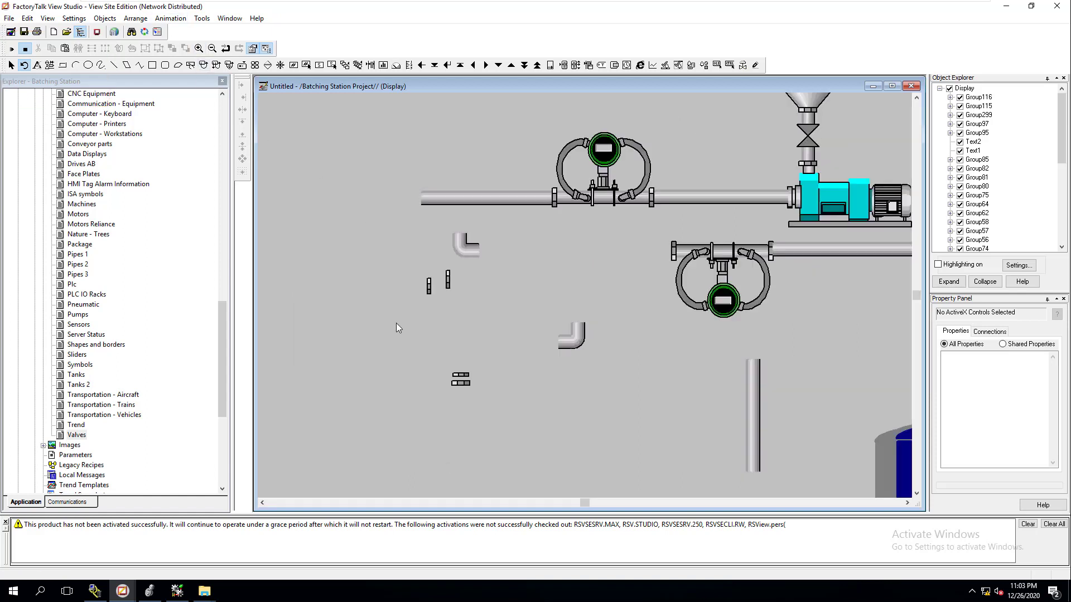
{"action": "left_click_drag", "start_coordinate": [585, 503], "coordinate": [400, 496]}
{"action": "mouse_move", "coordinate": [418, 270]}
{"action": "left_mouse_down"}
{"action": "mouse_move", "coordinate": [414, 244]}
{"action": "mouse_move", "coordinate": [412, 274]}
{"action": "left_mouse_up"}
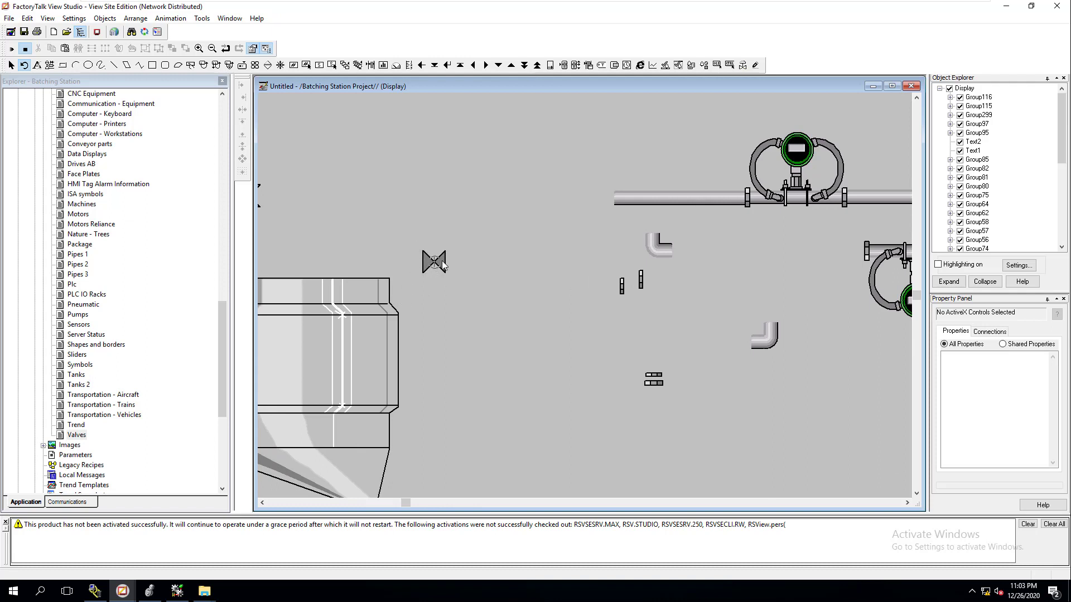
Step: Place the rotated valve beside the vessel's upper rim at about x 284, y 355
{"action": "left_click", "coordinate": [11, 65]}
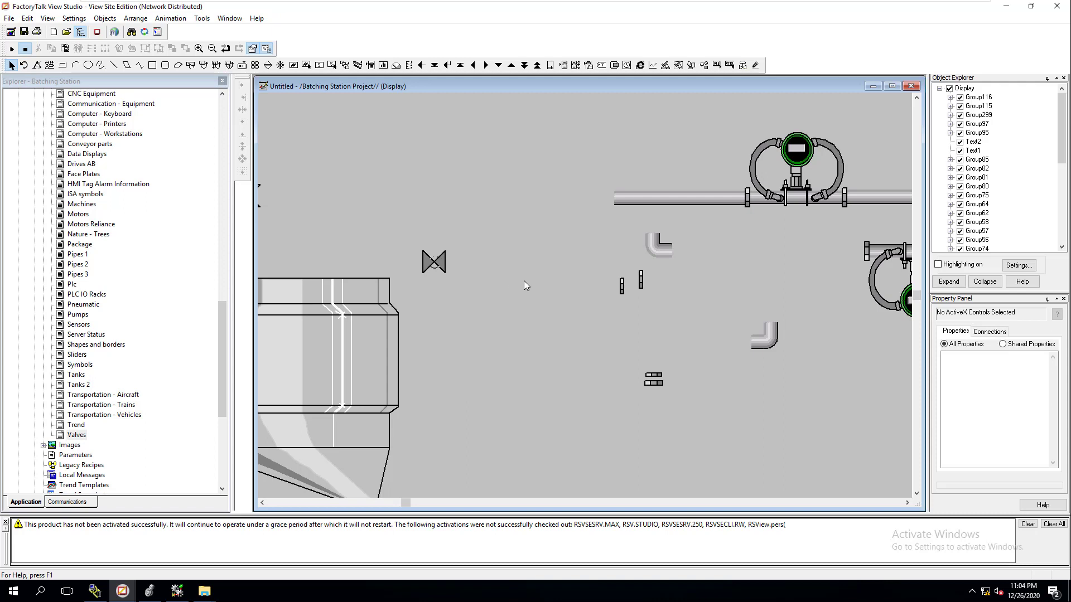
{"action": "left_click_drag", "start_coordinate": [437, 266], "coordinate": [443, 289]}
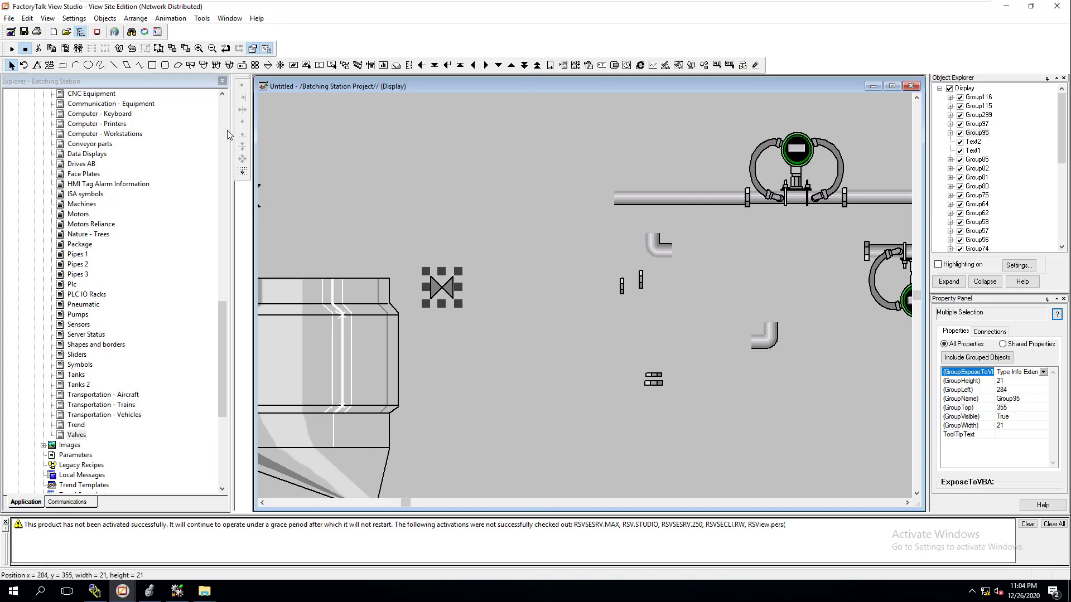
{"action": "left_click", "coordinate": [212, 48]}
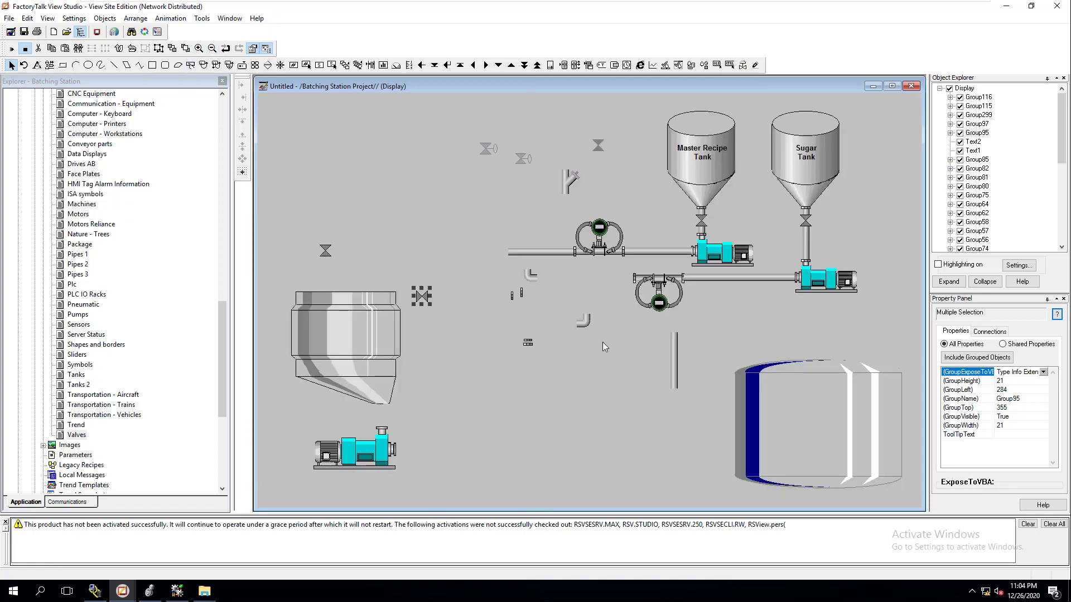
Step: Move the sloped-bottom vessel up to about x 55, y 316, and shift the loose elbow and a small vertical flange toward the rotated valve
{"action": "left_click_drag", "start_coordinate": [373, 312], "coordinate": [373, 288]}
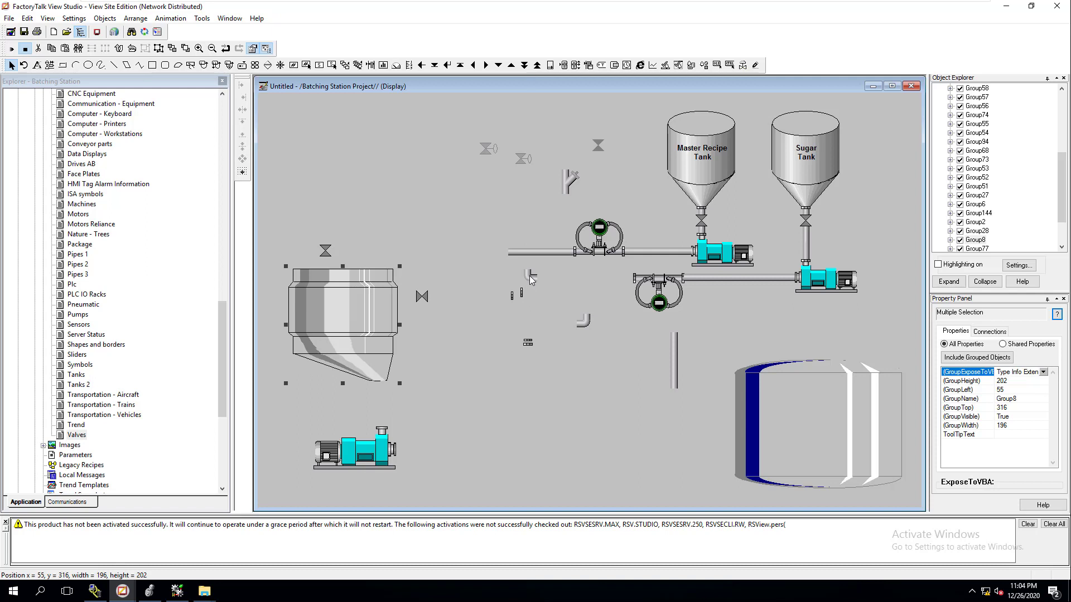
{"action": "left_click_drag", "start_coordinate": [528, 285], "coordinate": [465, 321]}
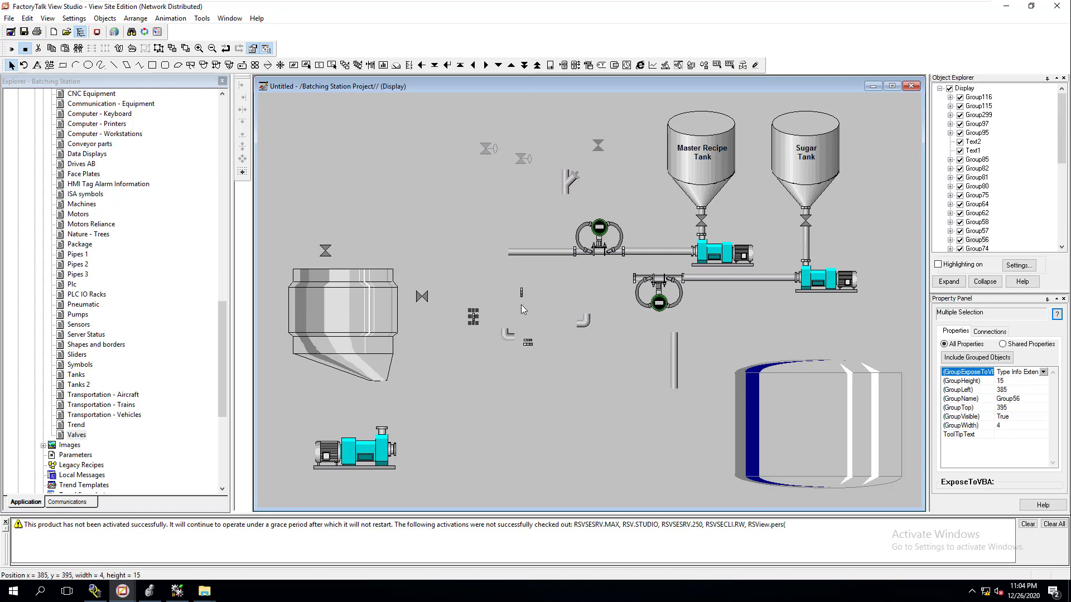
Step: Move the loose vertical flange aside, and duplicate the upper pipe as a 358-wide run at x 315, y 327 from the lower flow meter
{"action": "left_click_drag", "start_coordinate": [522, 293], "coordinate": [527, 313]}
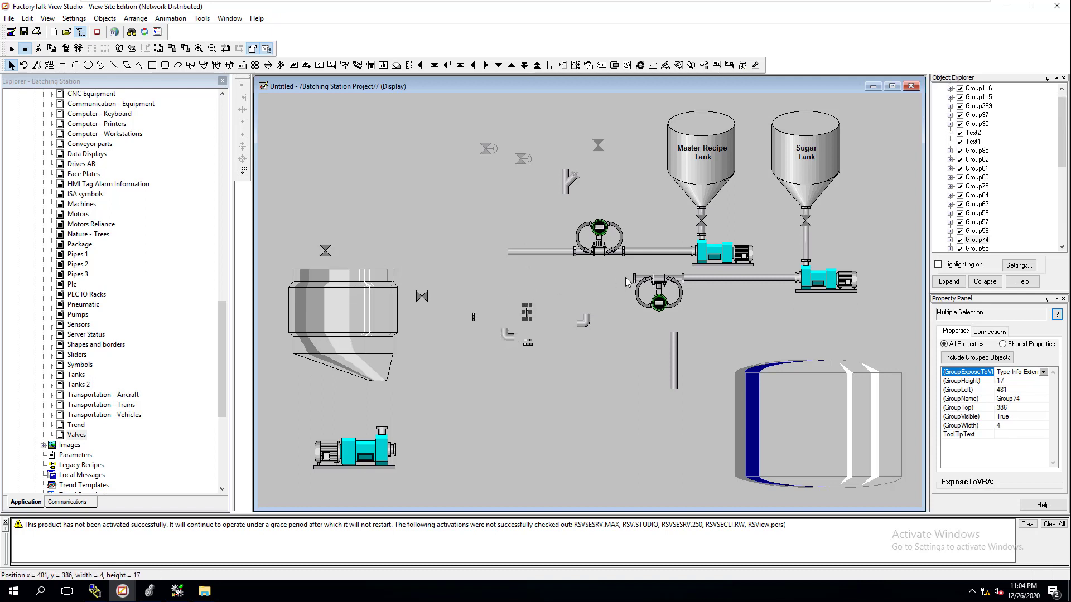
{"action": "left_click", "coordinate": [536, 249]}
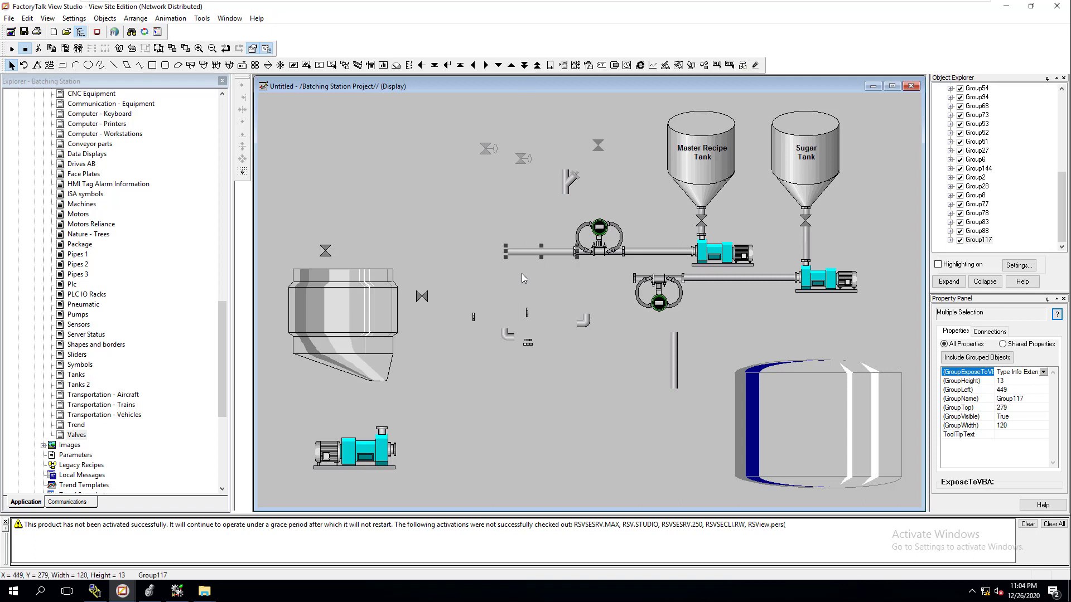
{"action": "key", "text": "ctrl+d"}
{"action": "left_click_drag", "start_coordinate": [547, 257], "coordinate": [427, 281]}
{"action": "left_click", "coordinate": [511, 297]}
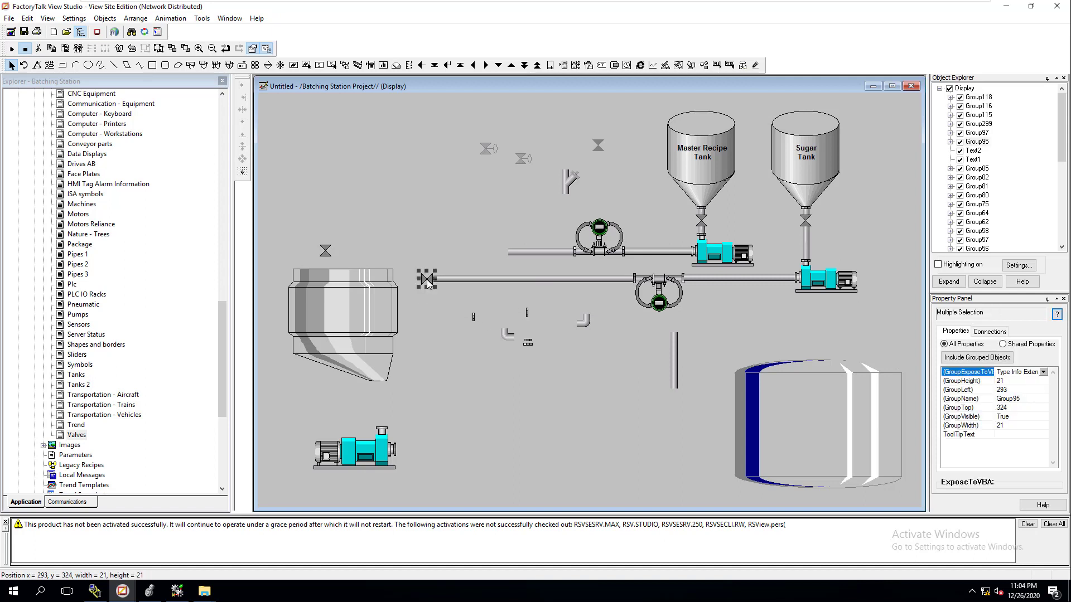
Step: Align the horizontal valve with the long pipe's free end at about x 296, y 323, and bring it to the front
{"action": "left_click", "coordinate": [451, 309]}
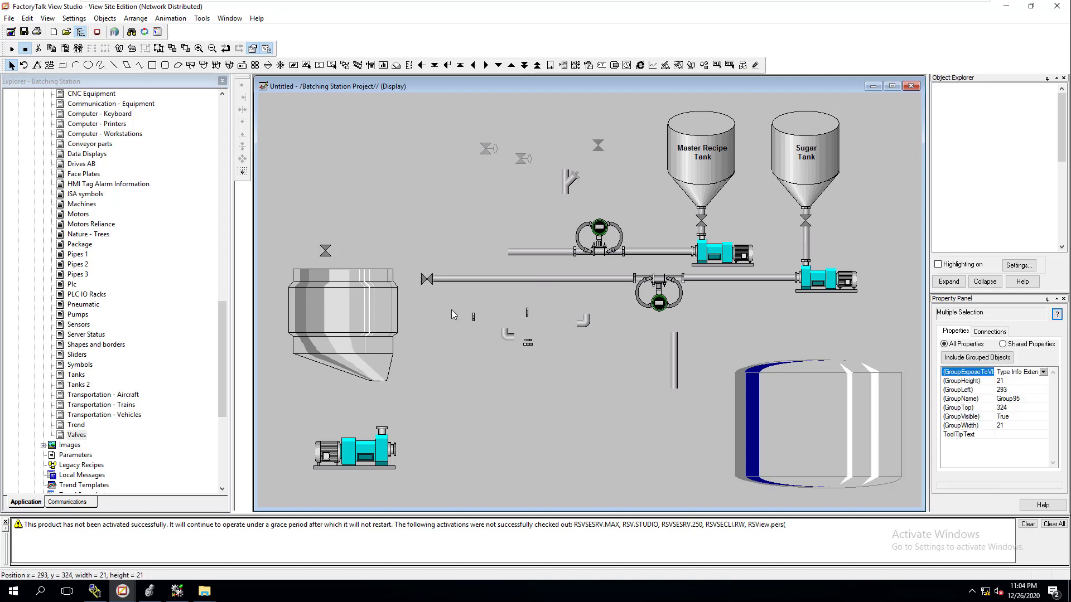
{"action": "left_click", "coordinate": [429, 280]}
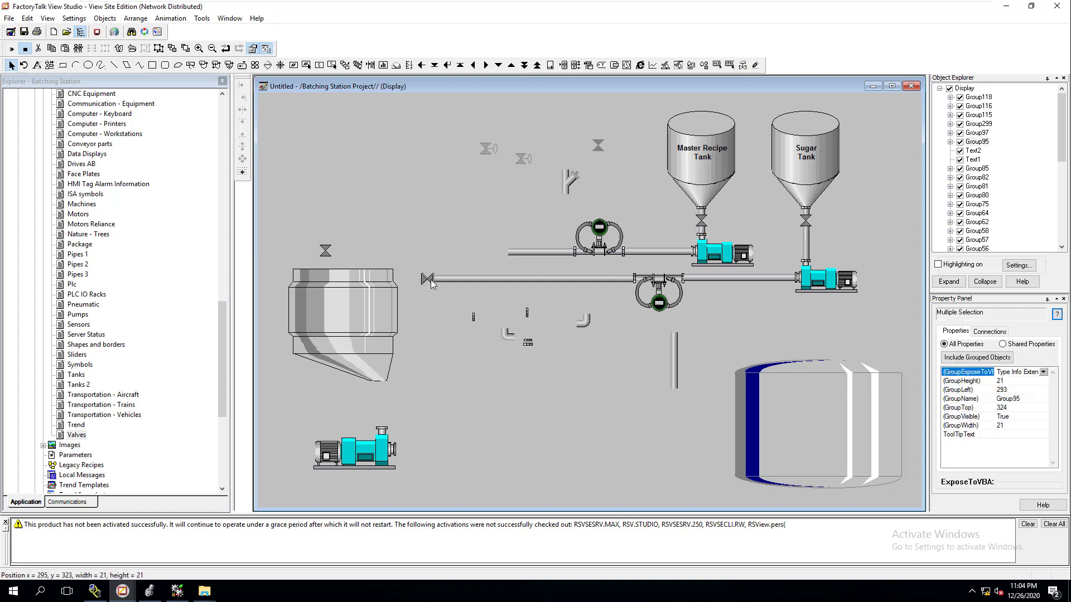
{"action": "left_click", "coordinate": [430, 290]}
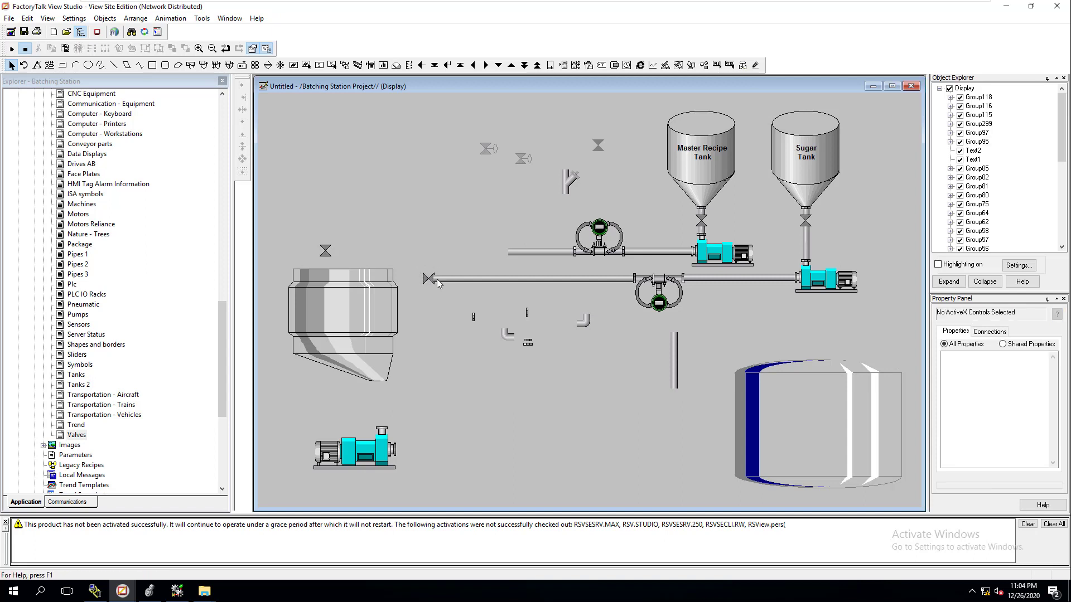
{"action": "right_click", "coordinate": [425, 280]}
{"action": "left_click", "coordinate": [463, 324]}
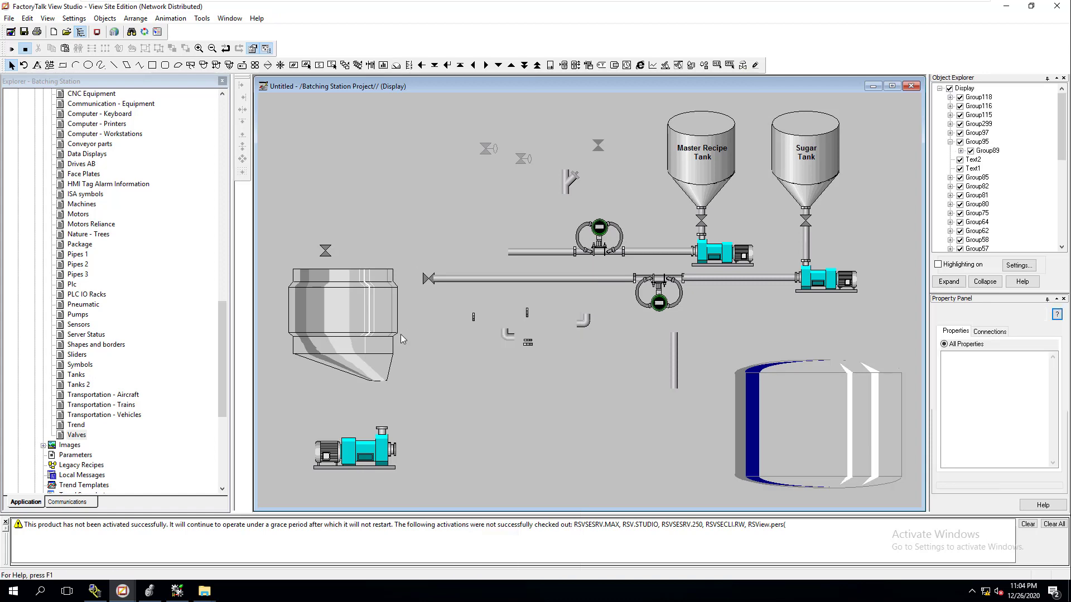
{"action": "right_click", "coordinate": [428, 280]}
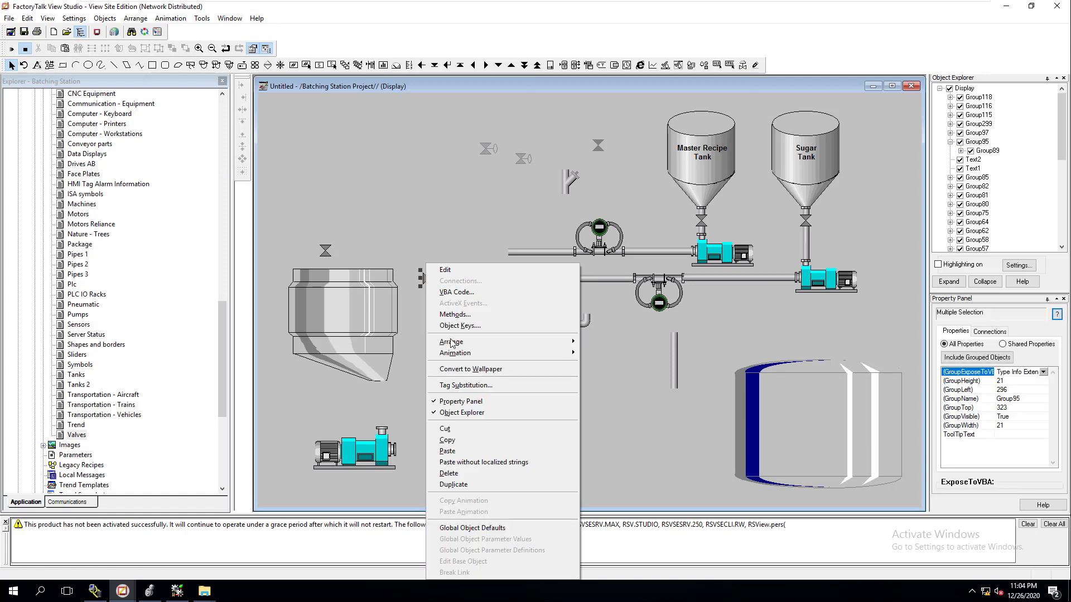
{"action": "mouse_move", "coordinate": [449, 344]}
{"action": "left_click", "coordinate": [614, 353]}
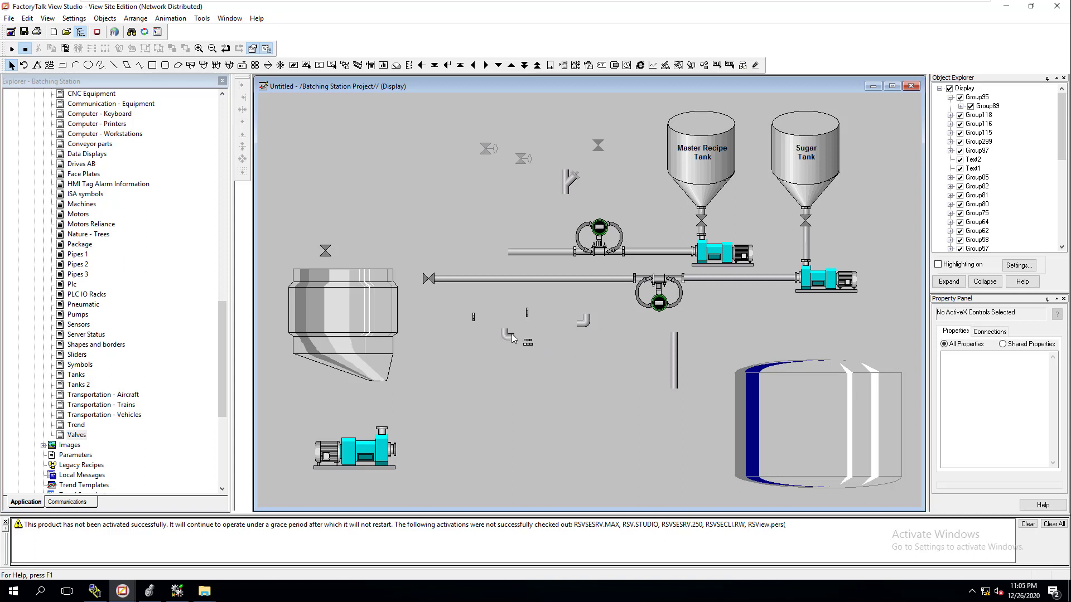
Step: Duplicate the long pipe as a 74-wide connector at x 224, y 327 between the sloped-bottom vessel and the horizontal valve
{"action": "left_click", "coordinate": [486, 279]}
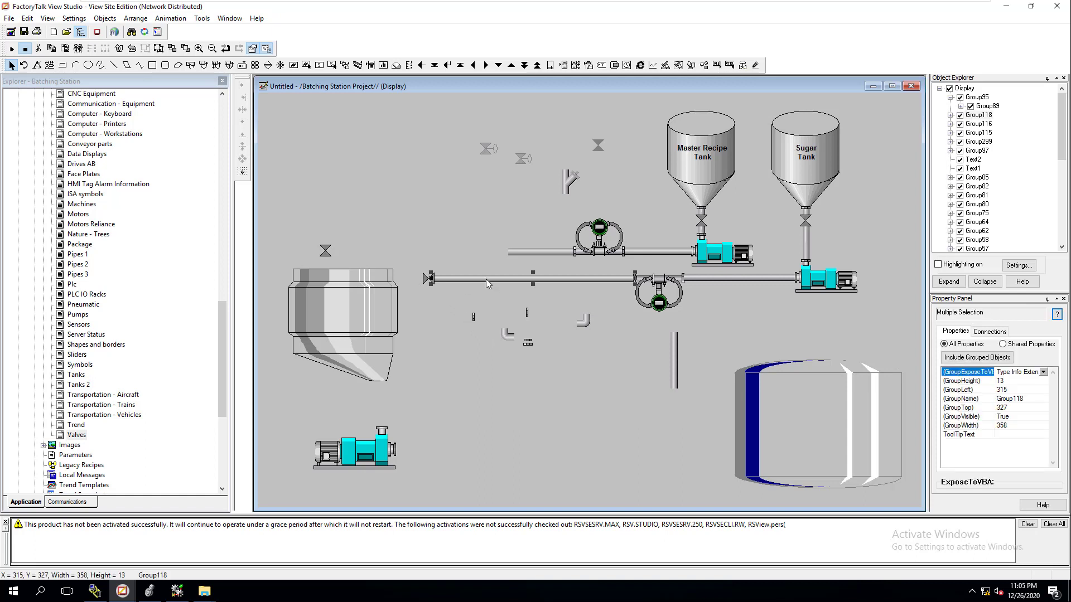
{"action": "key", "text": "ctrl+d"}
{"action": "left_click_drag", "start_coordinate": [486, 288], "coordinate": [362, 295]}
{"action": "left_click", "coordinate": [428, 304]}
{"action": "left_click", "coordinate": [407, 279]}
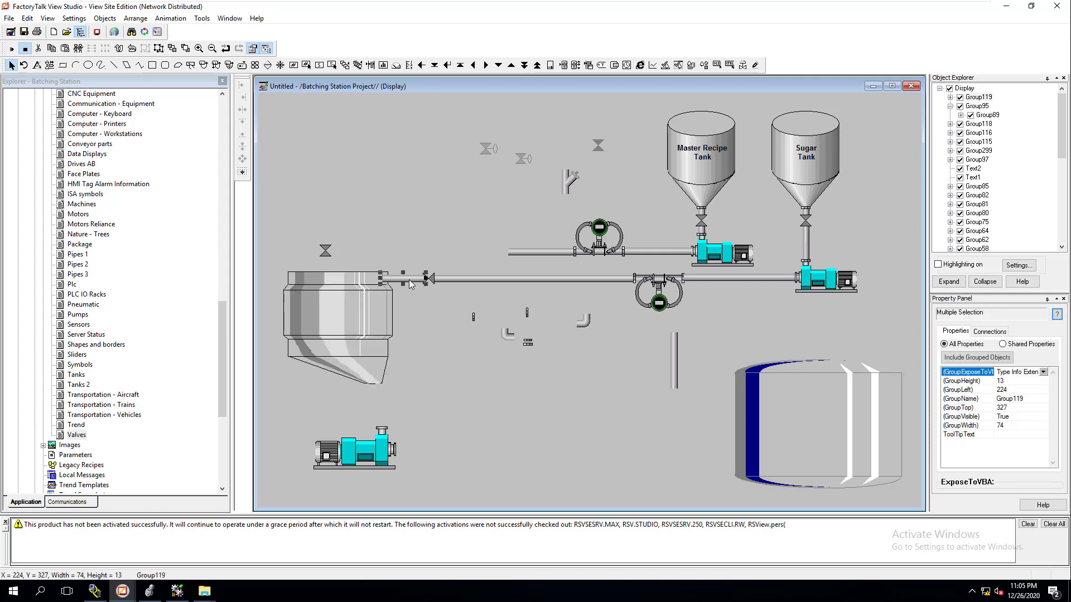
Step: Send the short connector pipe to the back, behind the vessel and the horizontal valve
{"action": "right_click", "coordinate": [408, 279]}
{"action": "mouse_move", "coordinate": [439, 341]}
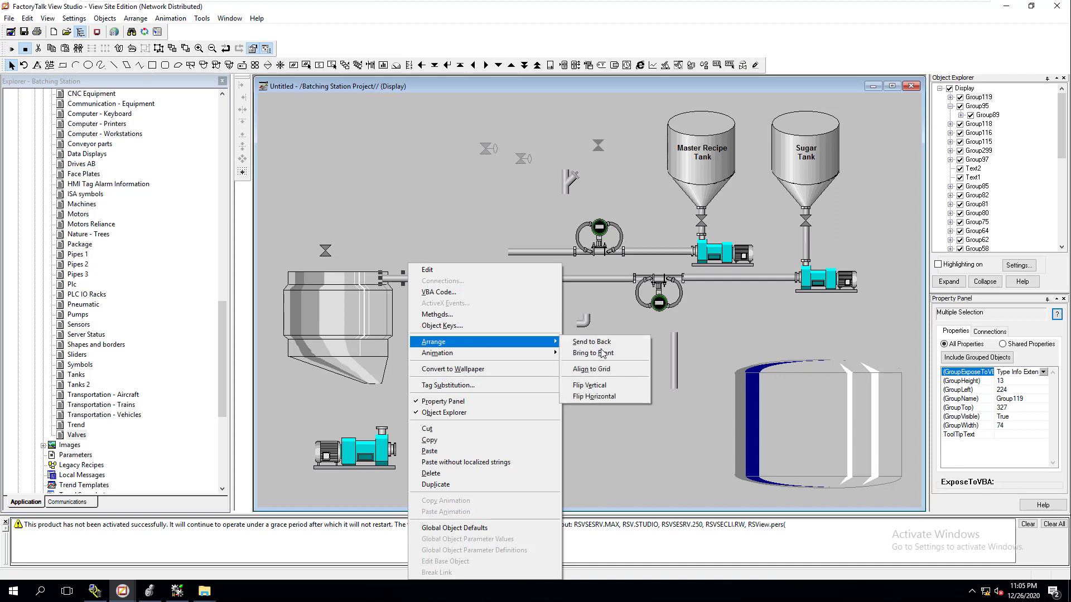
{"action": "left_click", "coordinate": [601, 343]}
{"action": "left_click", "coordinate": [496, 388]}
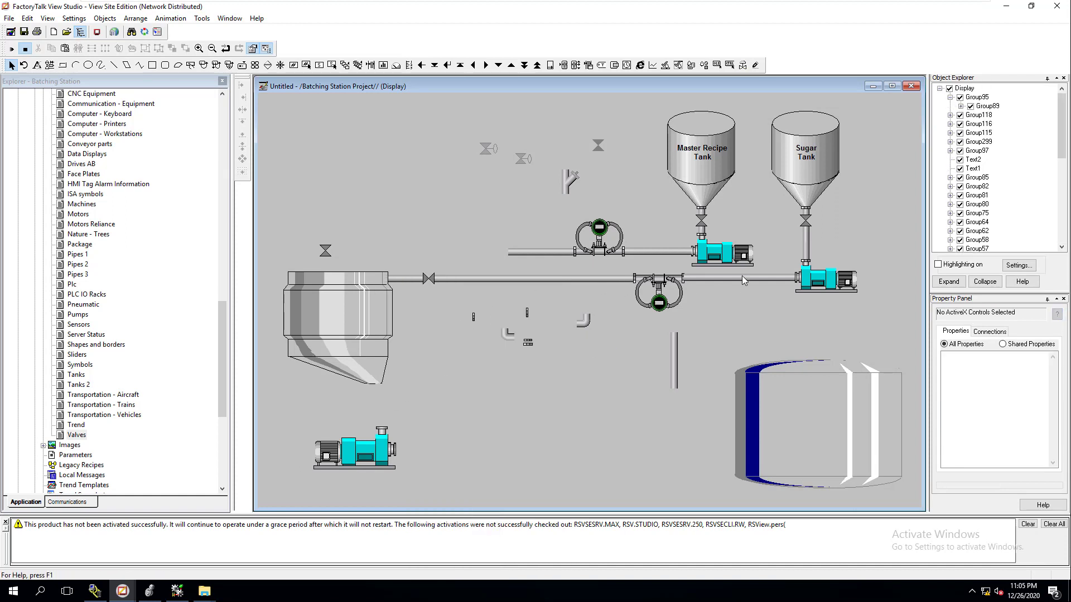
Step: Break the Master Recipe Tank label into three lines, one word each, and centre it on its tank at about x 770, y 93
{"action": "left_click", "coordinate": [808, 223]}
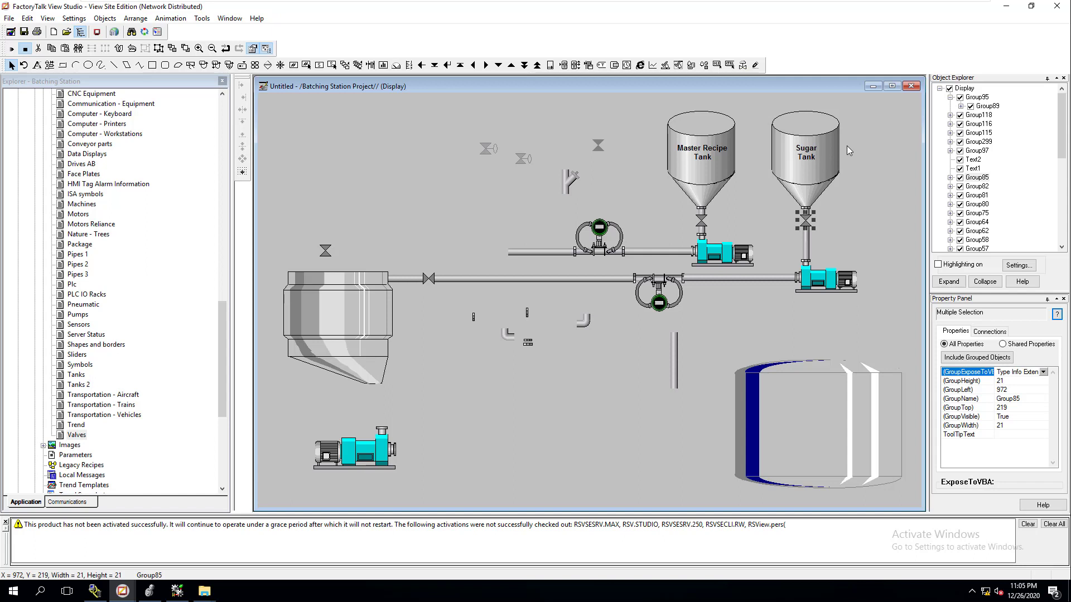
{"action": "double_click", "coordinate": [702, 150]}
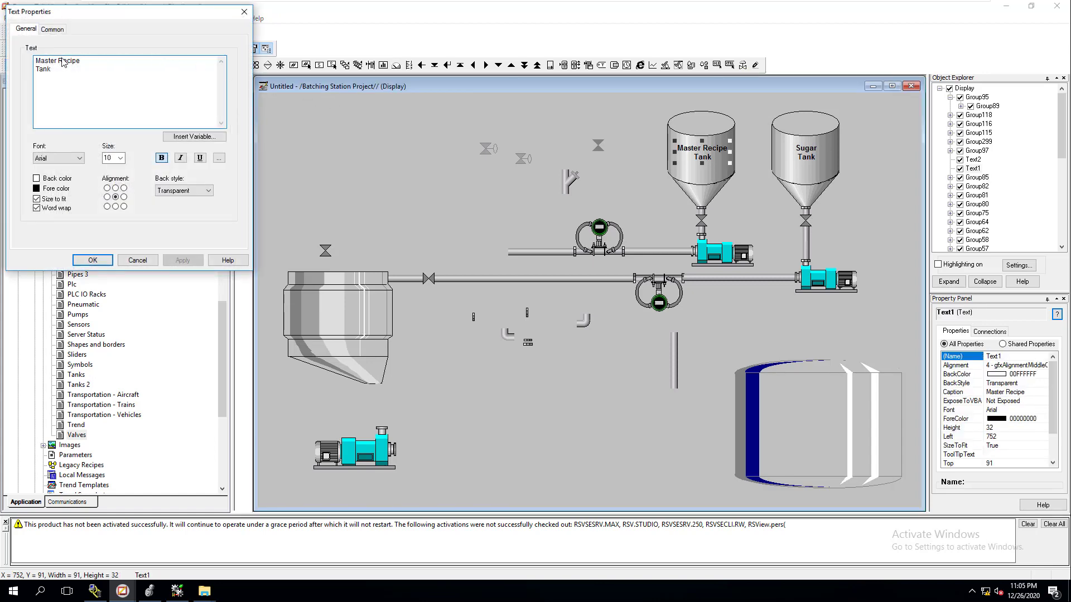
{"action": "left_click", "coordinate": [58, 63]}
{"action": "key", "text": "Return"}
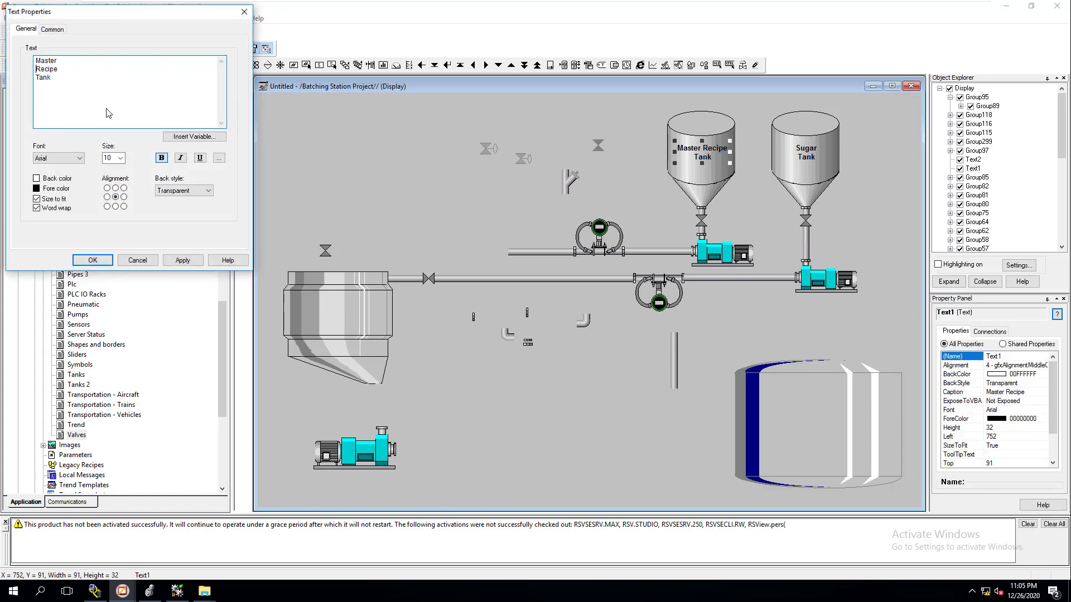
{"action": "left_click", "coordinate": [183, 260]}
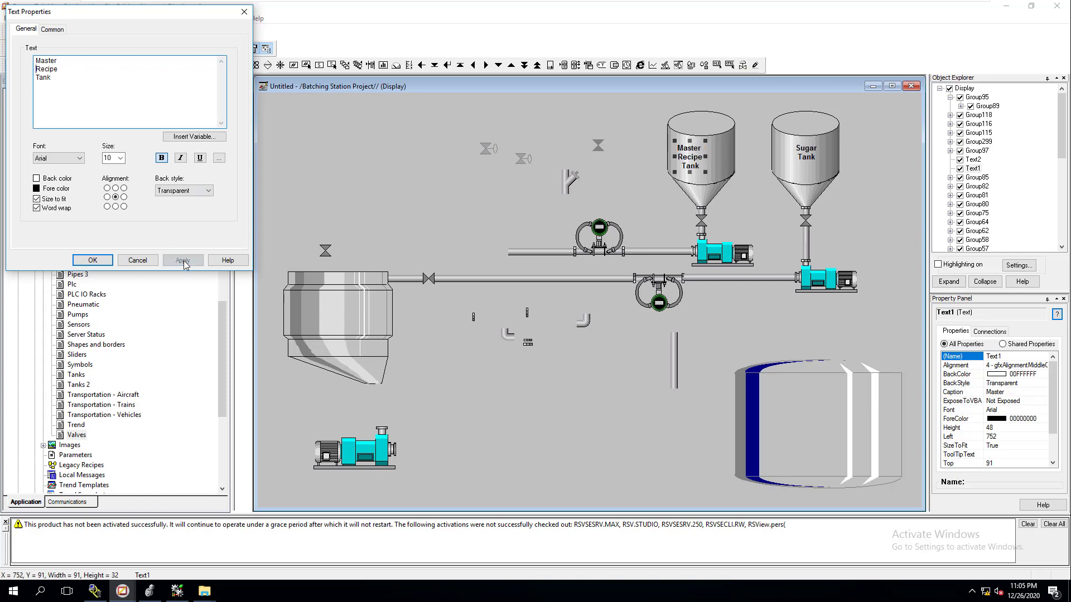
{"action": "left_click", "coordinate": [94, 262]}
{"action": "left_click_drag", "start_coordinate": [693, 162], "coordinate": [700, 164]}
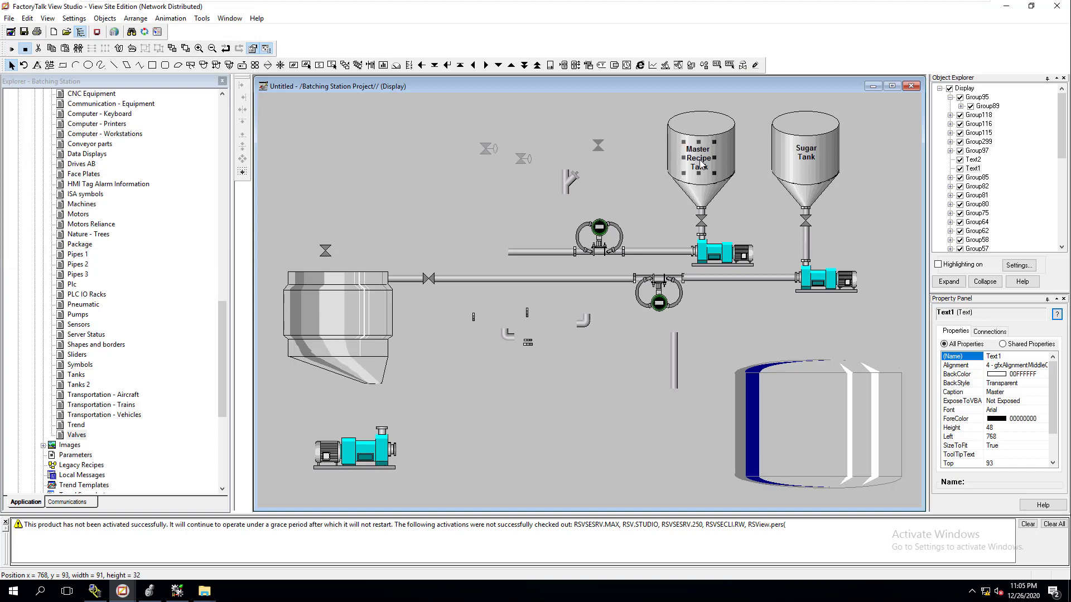
{"action": "double_click", "coordinate": [701, 162]}
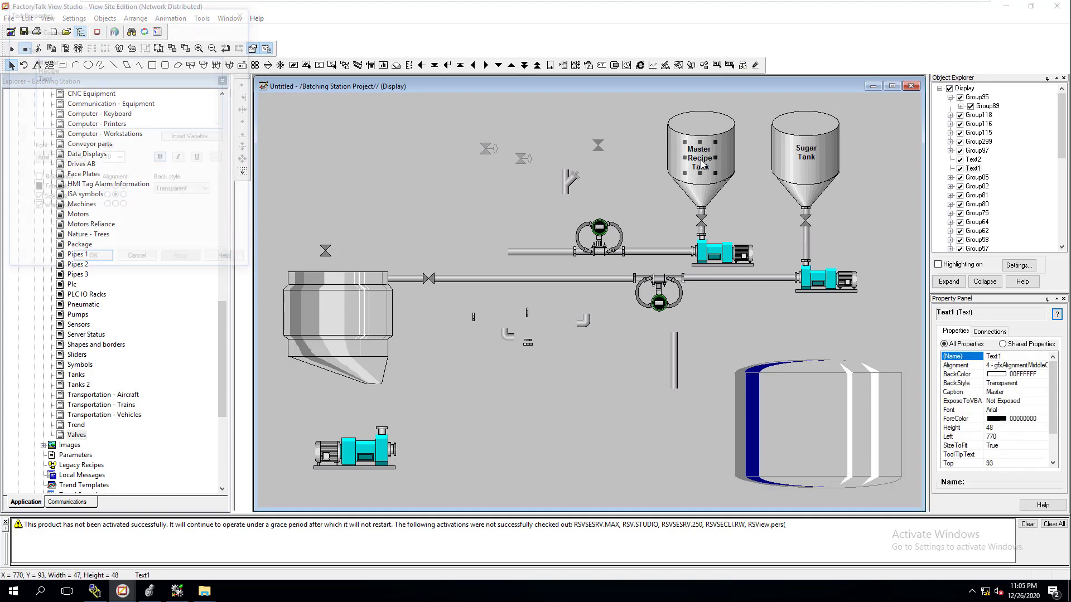
{"action": "left_click", "coordinate": [93, 260]}
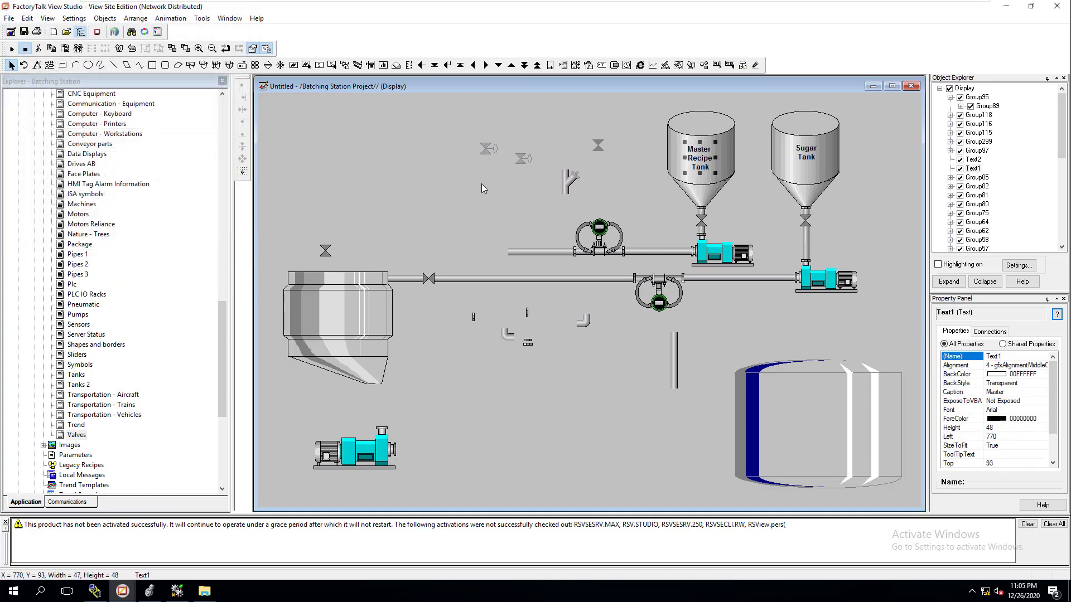
Step: Lower the Sugar Tank label slightly on its tank to about x 964, y 93
{"action": "left_click", "coordinate": [748, 222]}
{"action": "left_click", "coordinate": [805, 158]}
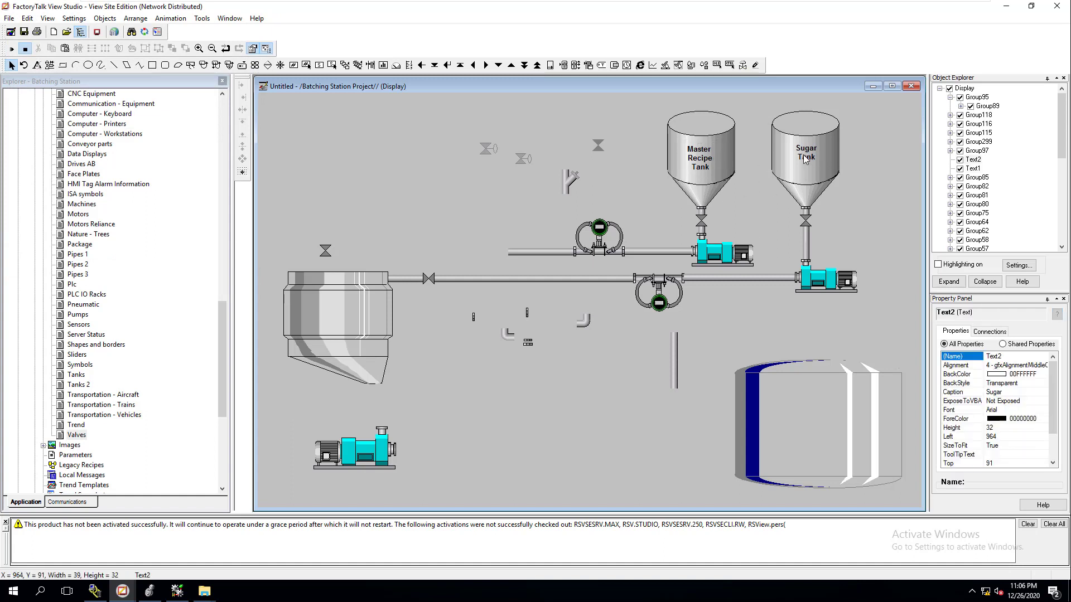
{"action": "left_click", "coordinate": [803, 155]}
{"action": "left_click", "coordinate": [803, 156]}
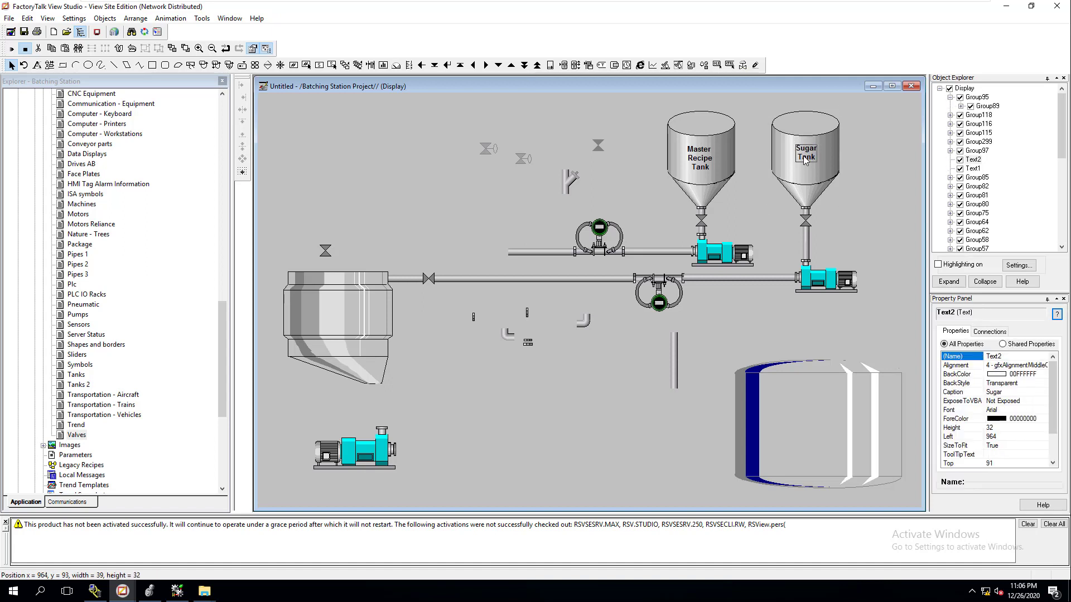
{"action": "left_click", "coordinate": [749, 195]}
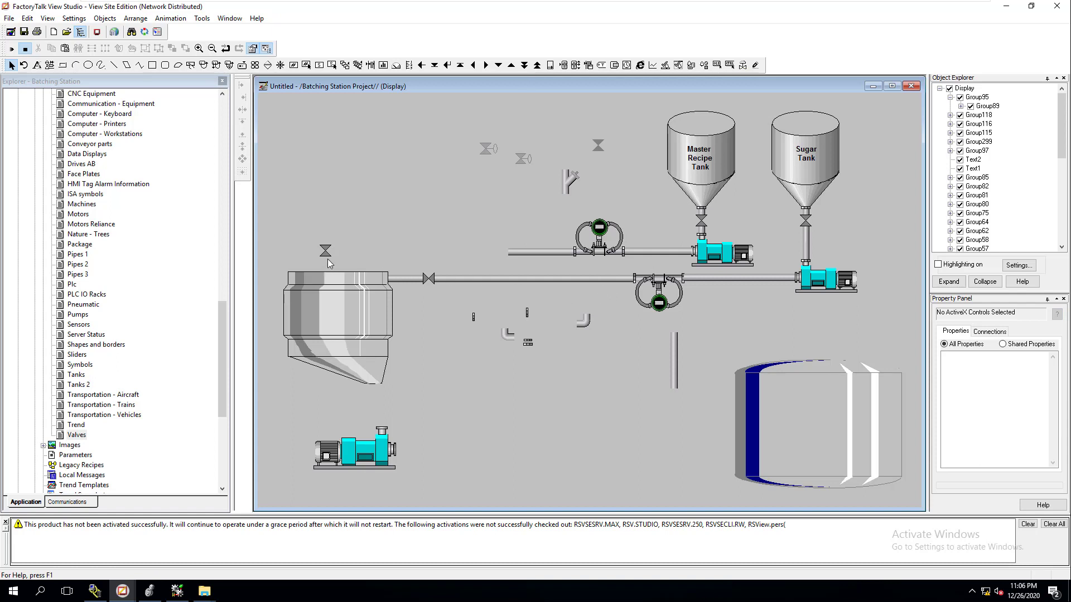
Step: Place the upright valve above the vessel at about x 79, y 289, with a copy of the short vertical pipe beneath it at x 83, y 307
{"action": "left_click_drag", "start_coordinate": [328, 250], "coordinate": [311, 265]}
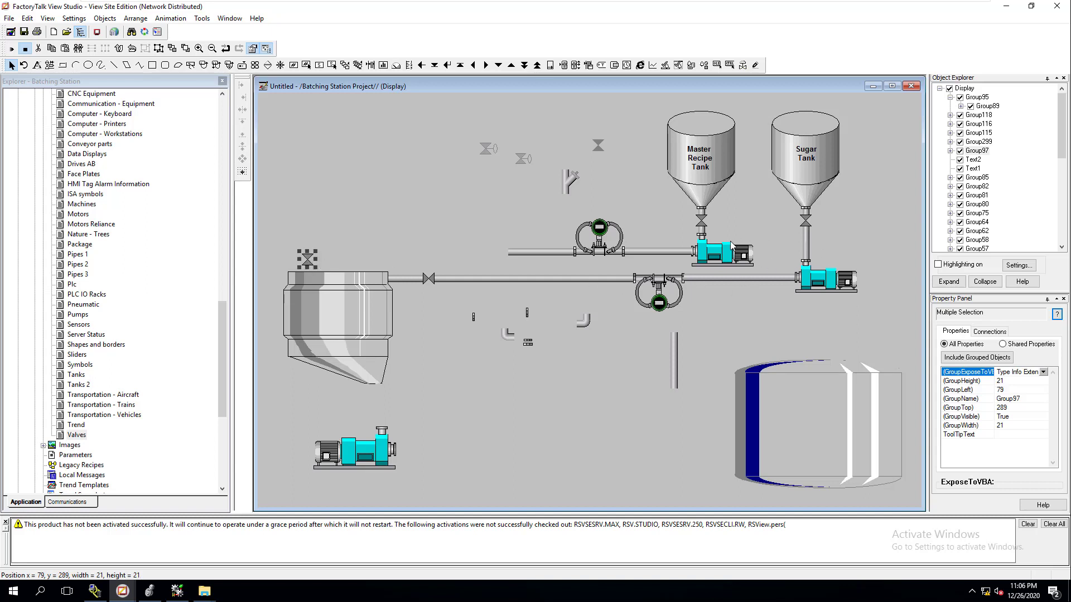
{"action": "left_click", "coordinate": [702, 234]}
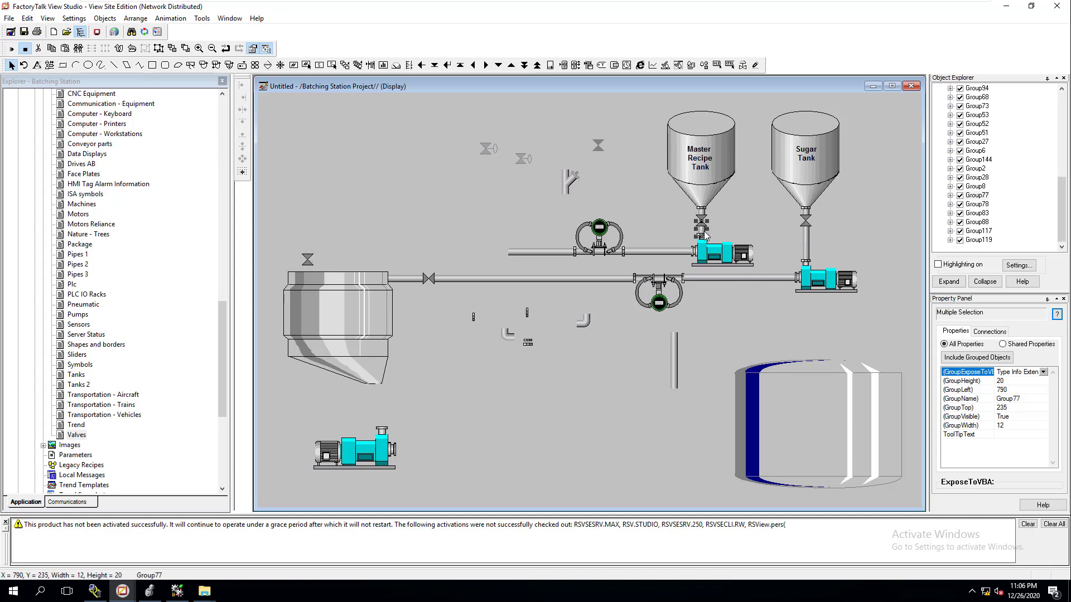
{"action": "left_click_drag", "start_coordinate": [706, 235], "coordinate": [309, 265]}
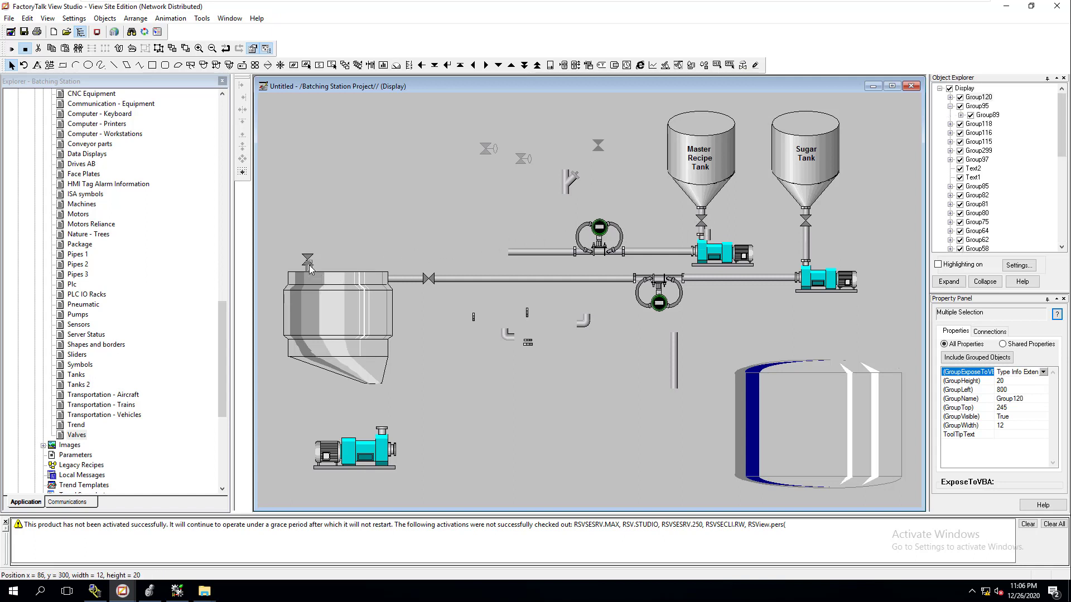
{"action": "left_click_drag", "start_coordinate": [307, 269], "coordinate": [308, 270]}
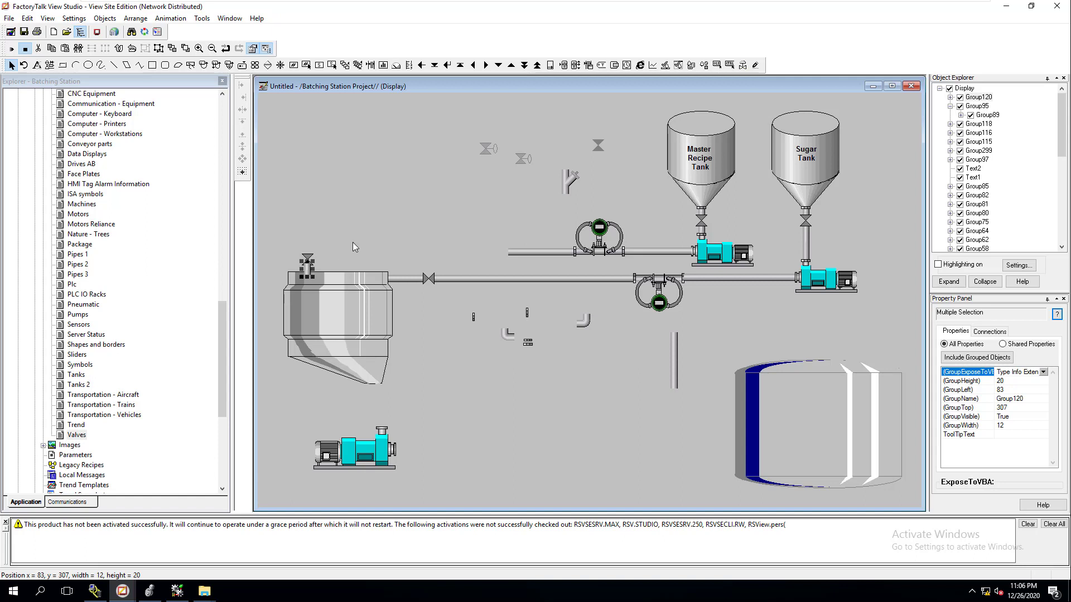
Step: Send the copied short vertical pipe to the back, behind the vessel and the upright valve
{"action": "right_click", "coordinate": [309, 265]}
{"action": "mouse_move", "coordinate": [390, 342]}
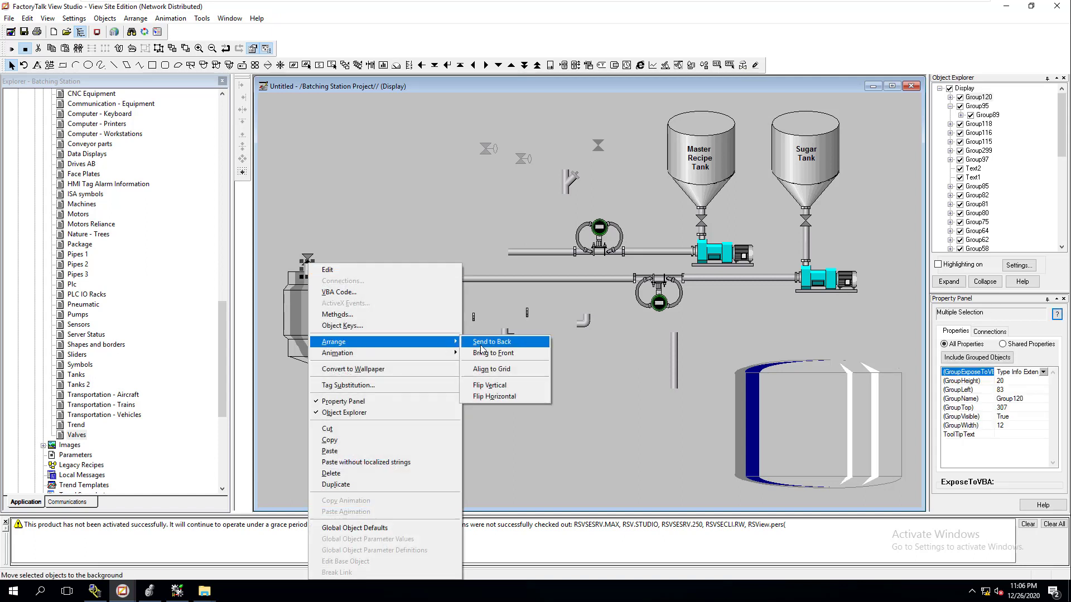
{"action": "left_click", "coordinate": [491, 342]}
{"action": "left_click", "coordinate": [441, 254]}
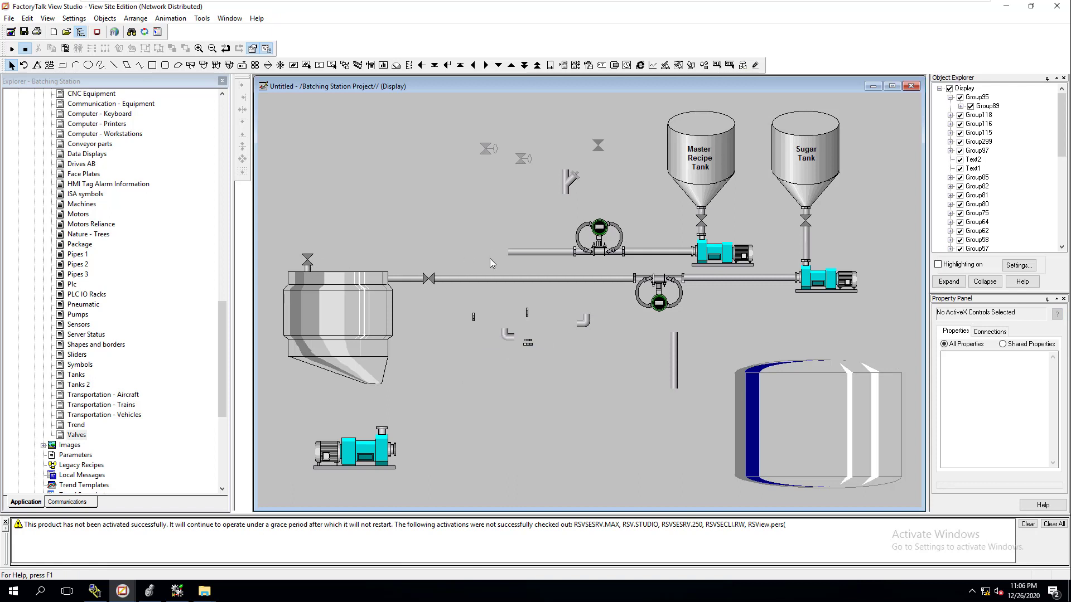
Step: Extend the upper flow meter's outlet pipe toward the vessel to x 138, making it 431 wide
{"action": "left_click", "coordinate": [516, 253]}
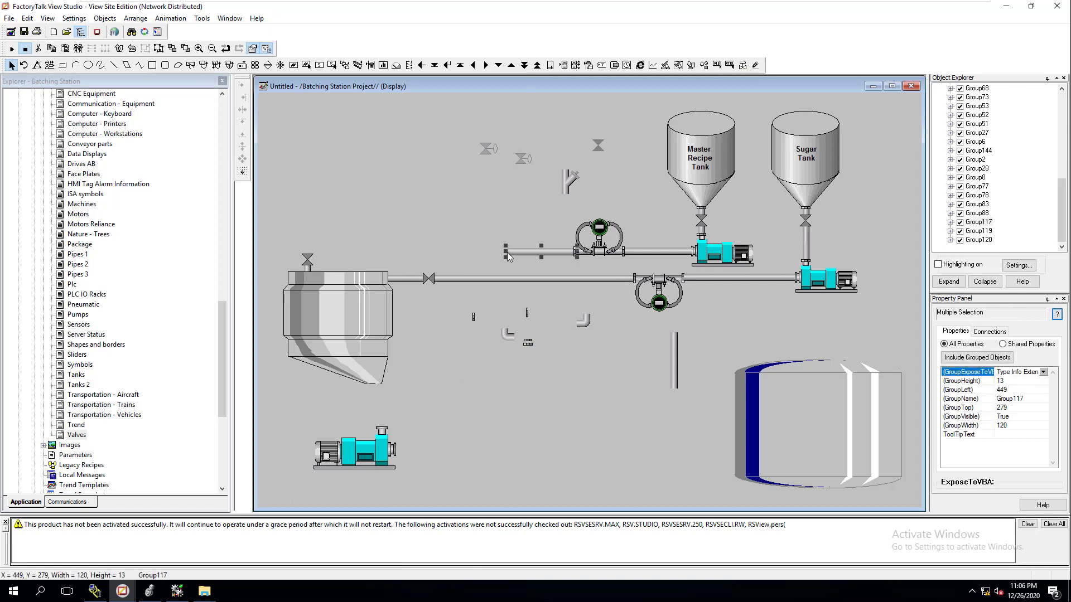
{"action": "left_click_drag", "start_coordinate": [505, 252], "coordinate": [333, 252]}
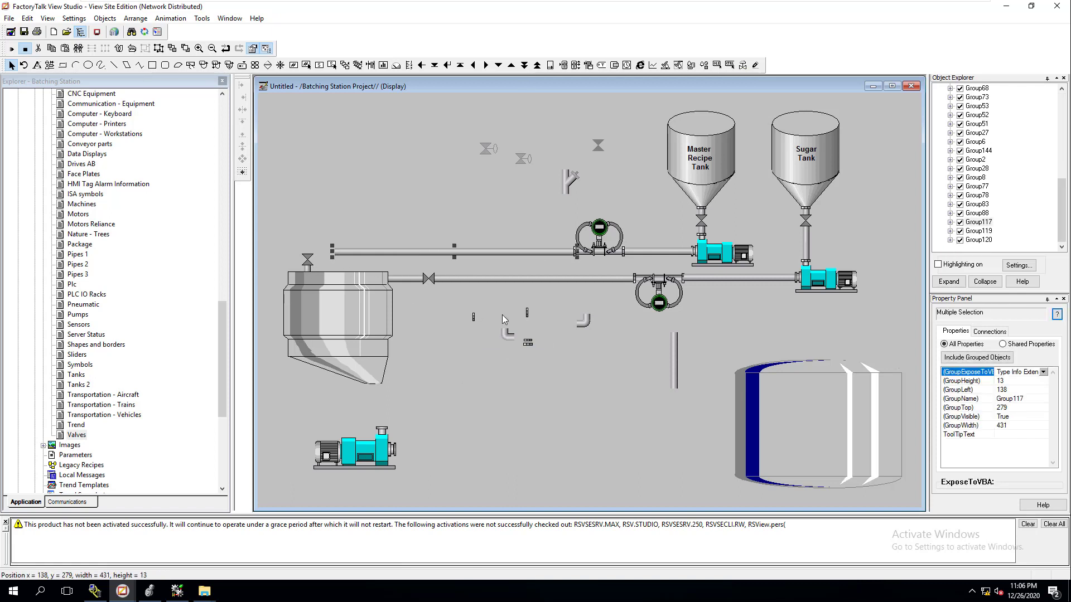
{"action": "left_click", "coordinate": [584, 326]}
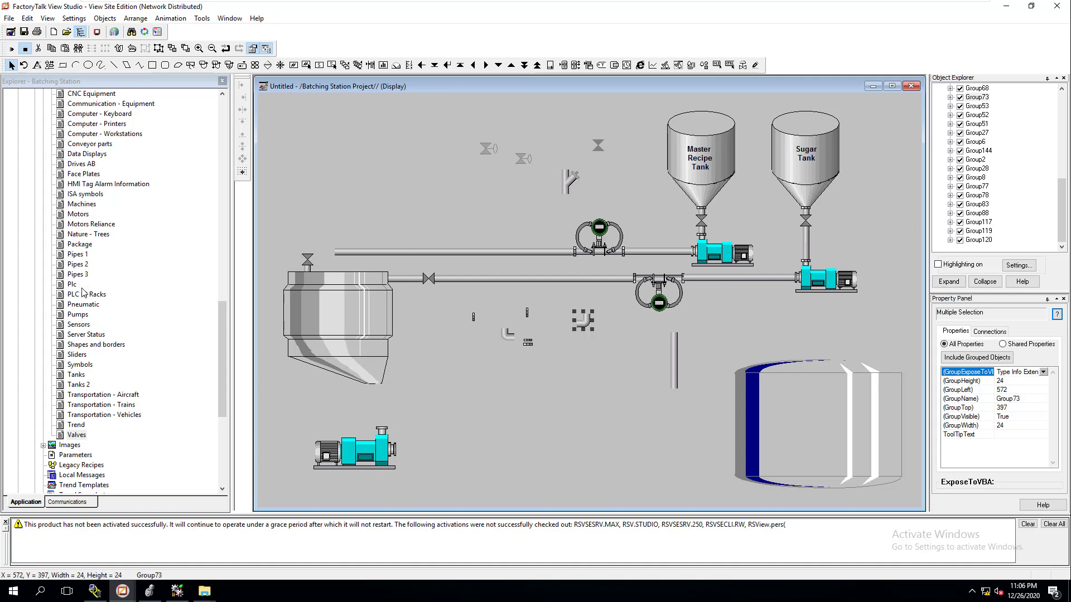
{"action": "double_click", "coordinate": [80, 274]}
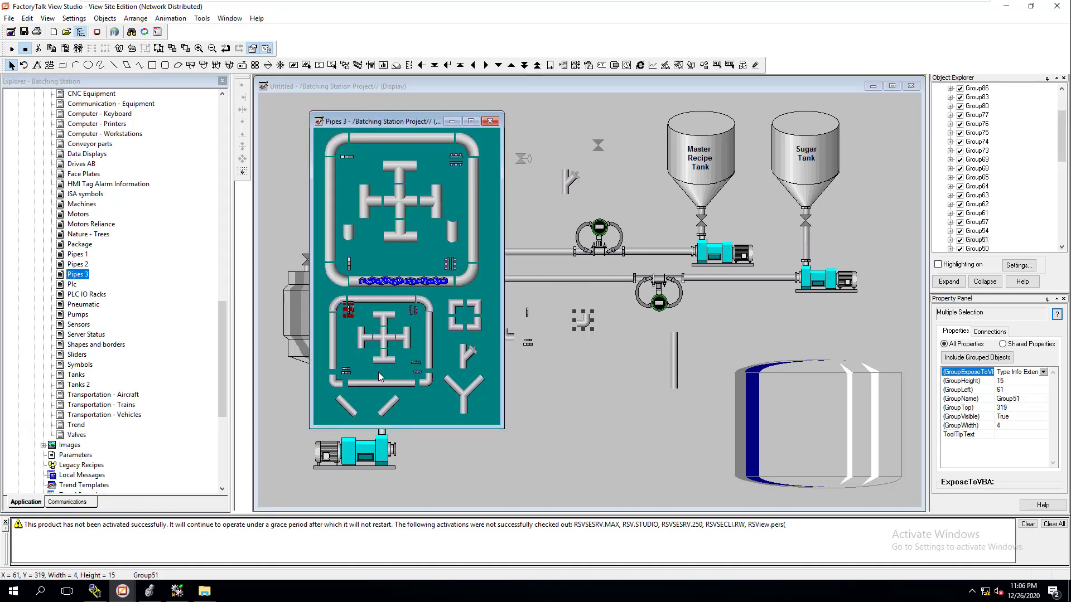
{"action": "left_click", "coordinate": [491, 122]}
{"action": "left_click", "coordinate": [556, 321]}
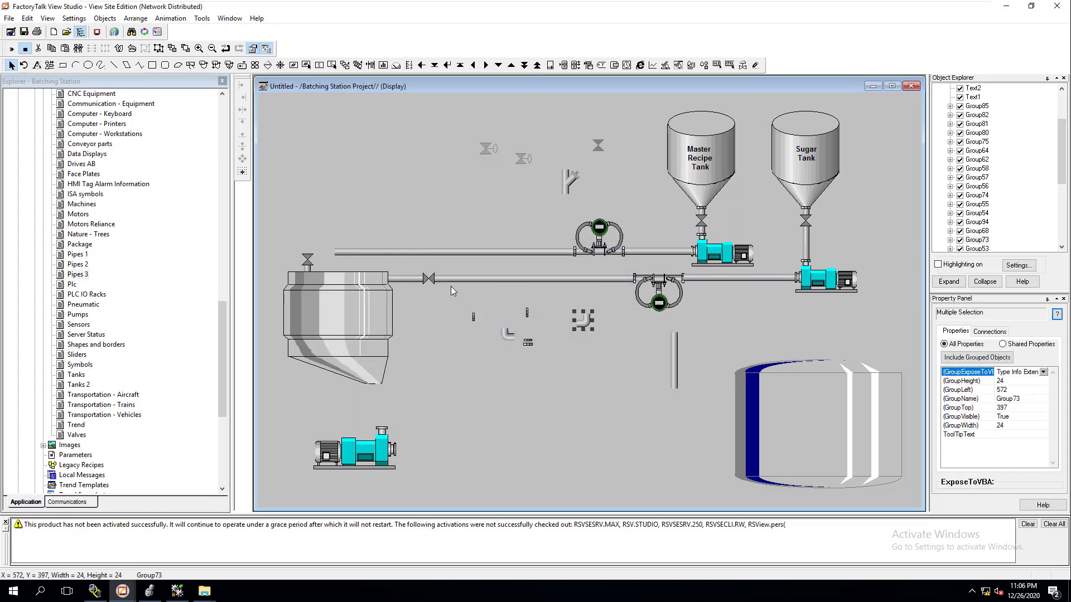
Step: Duplicate the small elbow, flip the copy vertically and place it above the vessel's upright valve at about x 82, y 268
{"action": "left_click", "coordinate": [507, 335]}
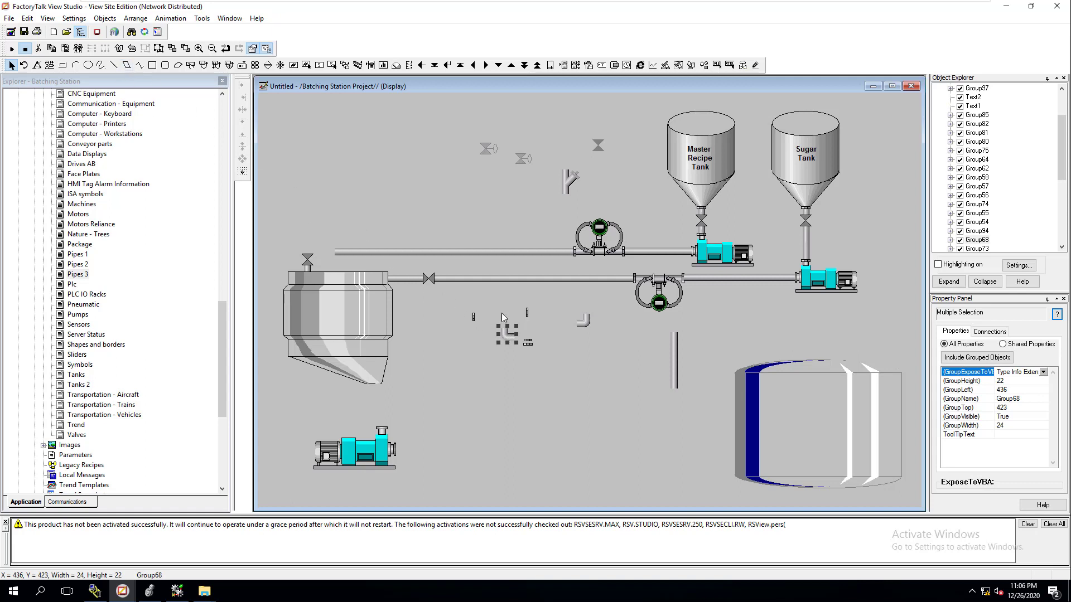
{"action": "key", "text": "ctrl+d"}
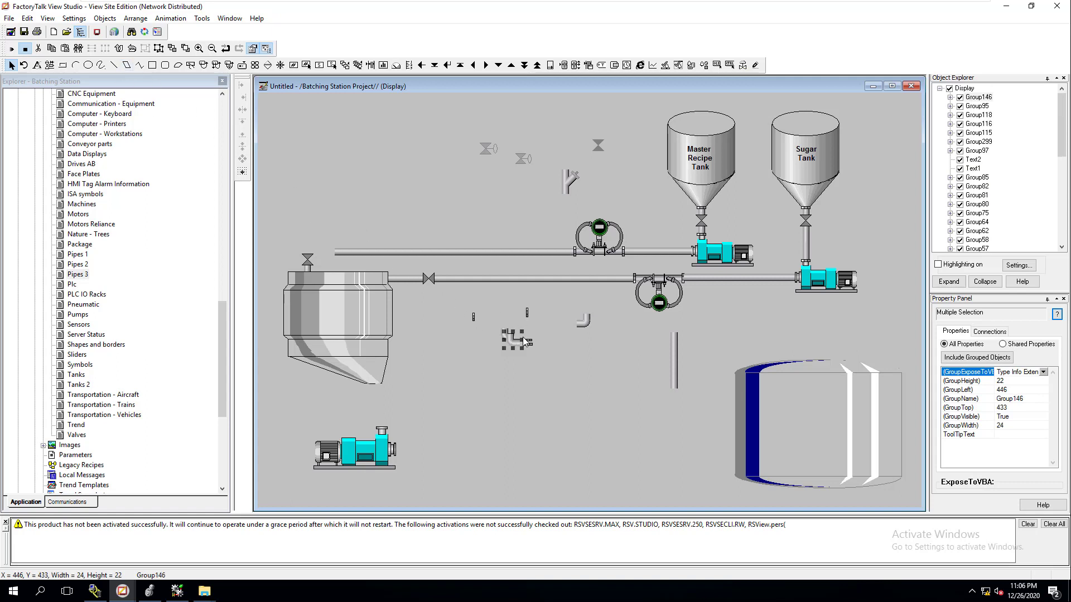
{"action": "left_click_drag", "start_coordinate": [512, 347], "coordinate": [450, 347]}
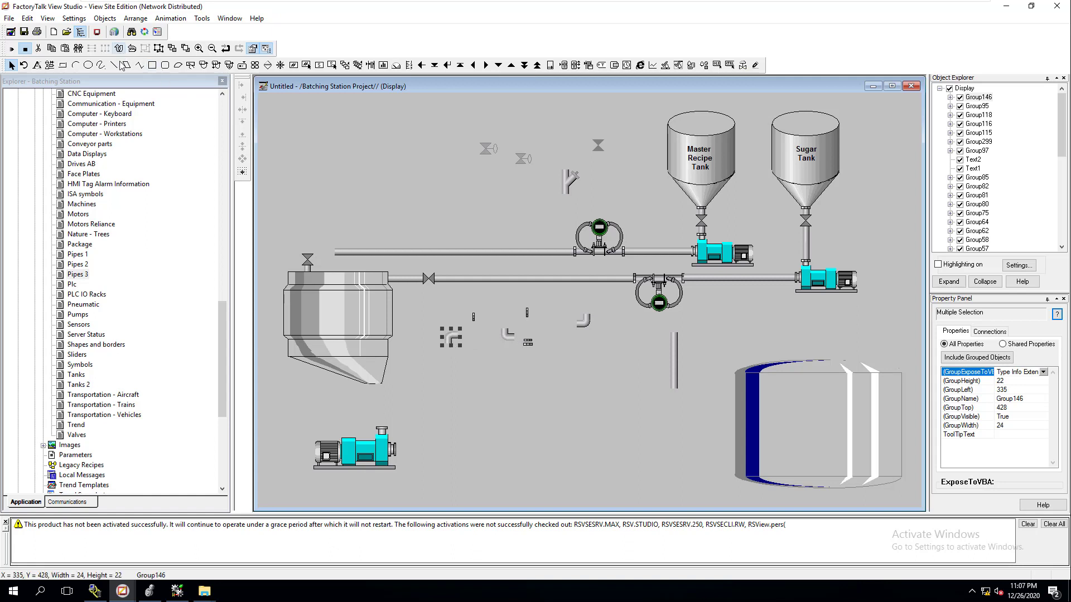
{"action": "left_click_drag", "start_coordinate": [452, 336], "coordinate": [311, 249]}
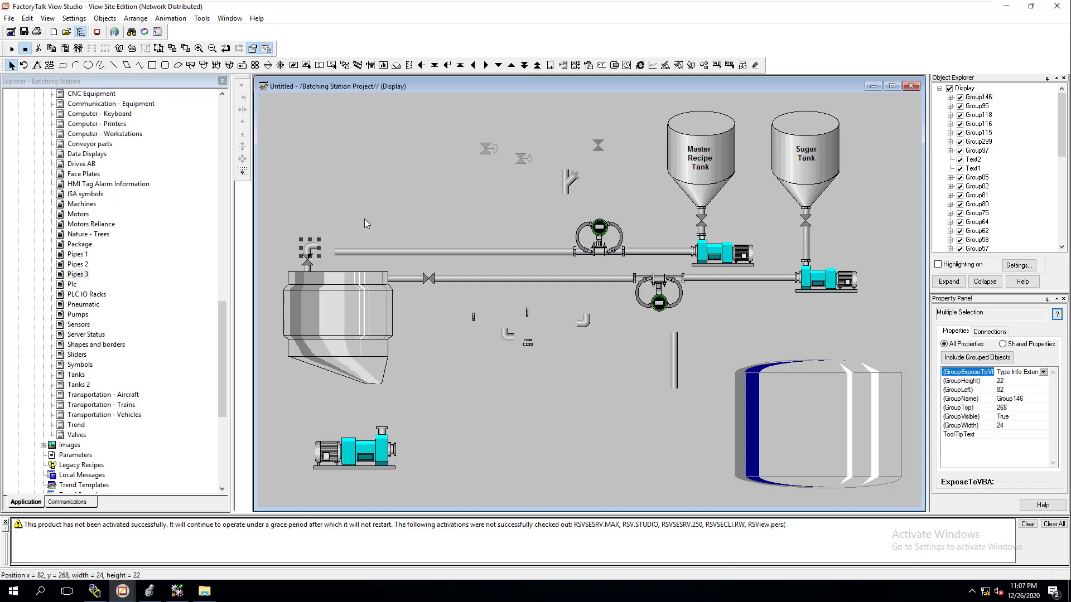
Step: Move the upright valve, elbow and short vertical pipe clear of the vessel, with the pipe at about x 155, y 245
{"action": "left_click", "coordinate": [365, 217]}
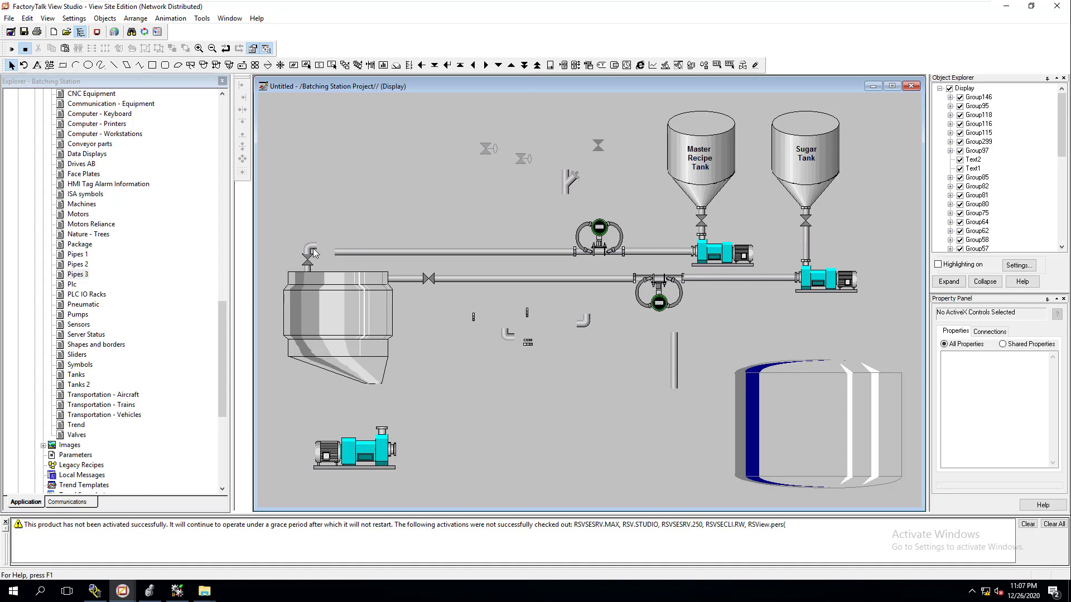
{"action": "left_click_drag", "start_coordinate": [312, 248], "coordinate": [348, 236]}
Step: Duplicate the horizontal valve on the lower pipe and place the copy on the vessel's opposite side at about x 25, y 322
{"action": "left_click", "coordinate": [425, 279]}
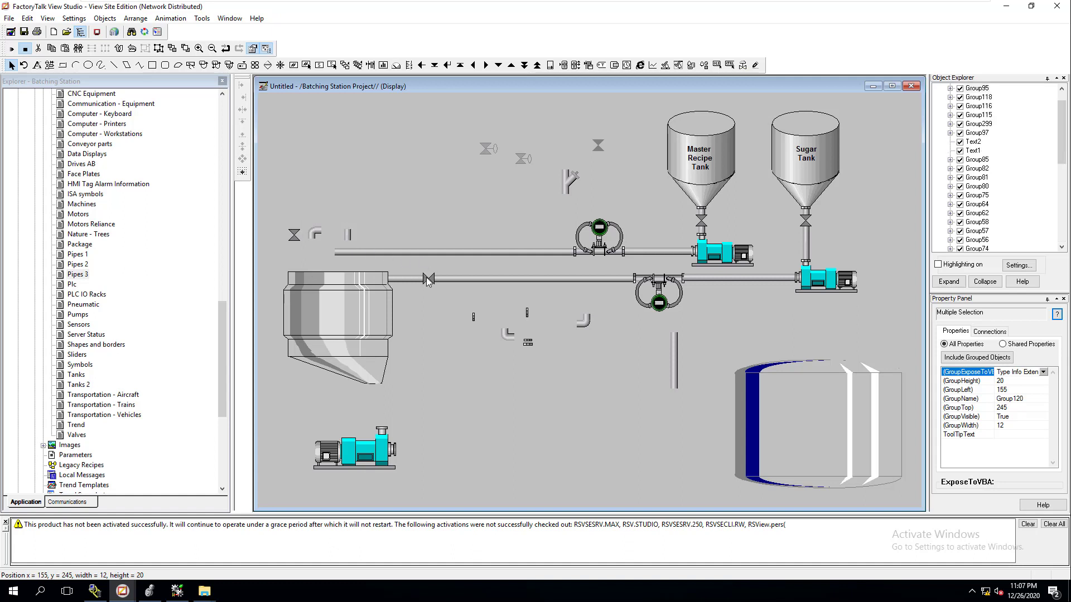
{"action": "key", "text": "ctrl+d"}
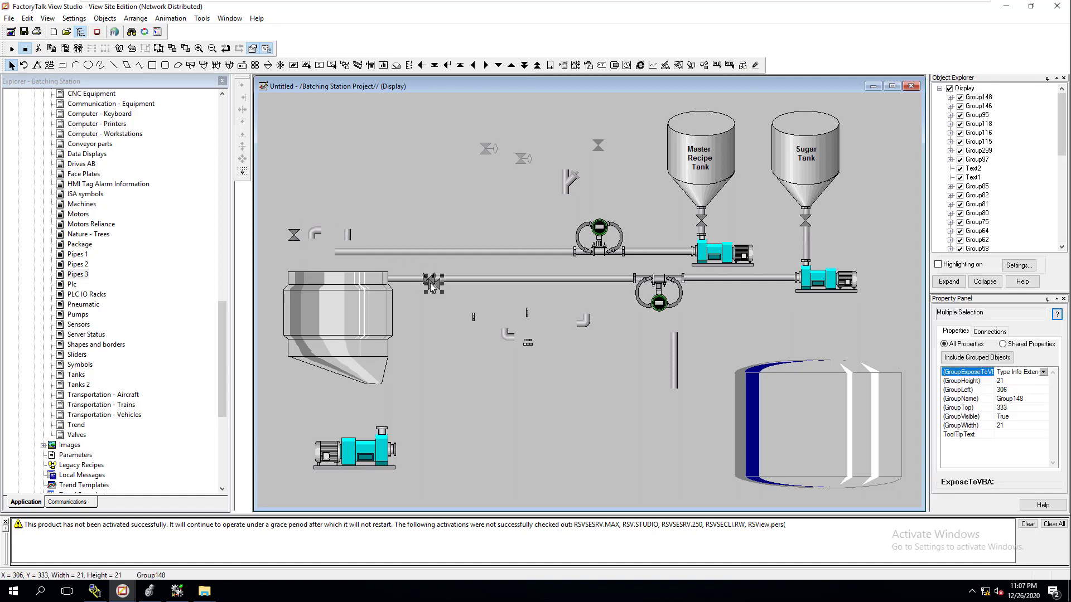
{"action": "left_click_drag", "start_coordinate": [434, 284], "coordinate": [276, 278]}
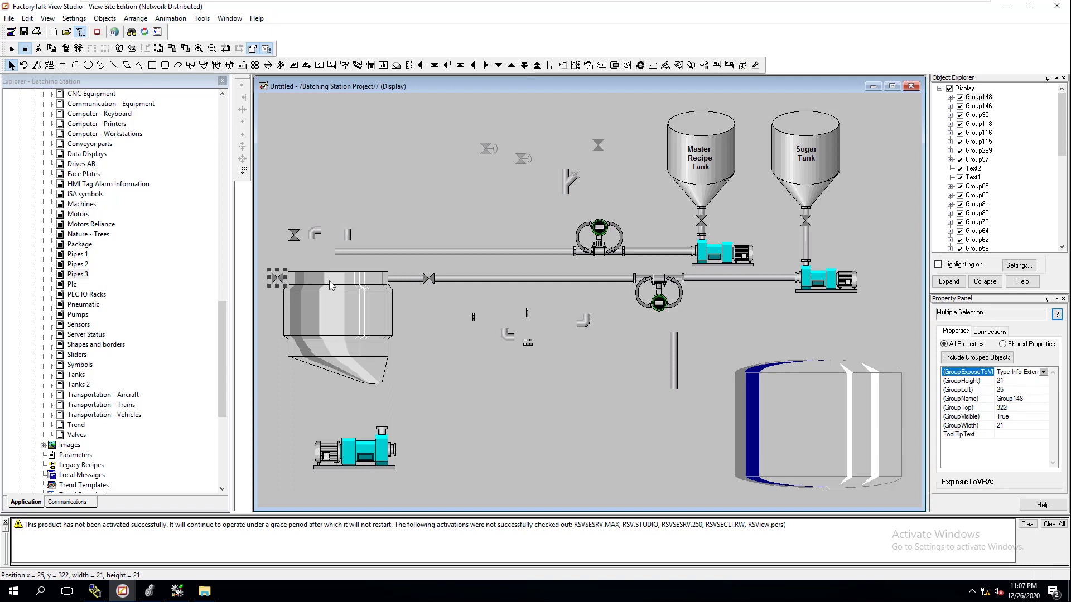
Step: Shift the vessel toward the lower pipe to x 88, y 321, and bring the copied valve closer to it at about x 55, y 323
{"action": "left_click", "coordinate": [398, 278]}
{"action": "left_click_drag", "start_coordinate": [360, 286], "coordinate": [384, 285]}
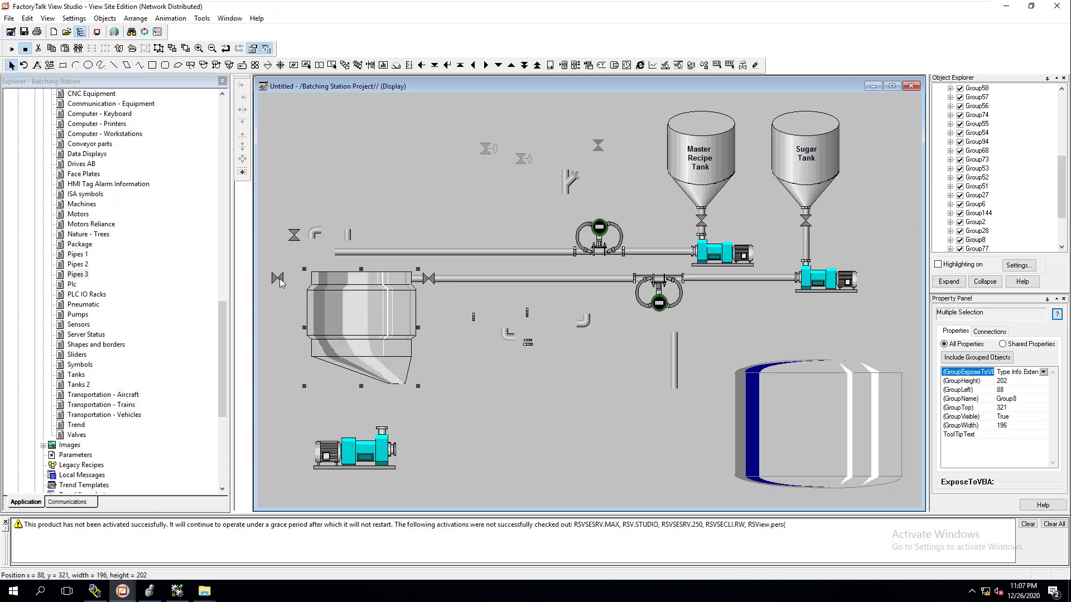
{"action": "left_click_drag", "start_coordinate": [280, 280], "coordinate": [297, 280]}
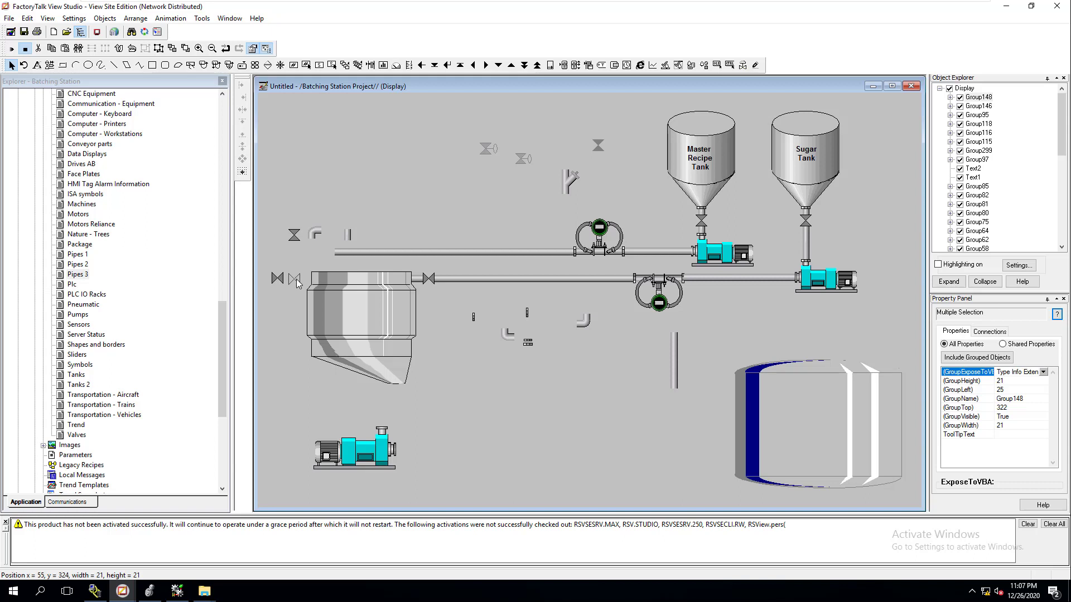
Step: Duplicate the vessel's short horizontal inlet pipe, place the copy at x 72, y 327 beside the copied valve and send it to the back
{"action": "left_click", "coordinate": [419, 283]}
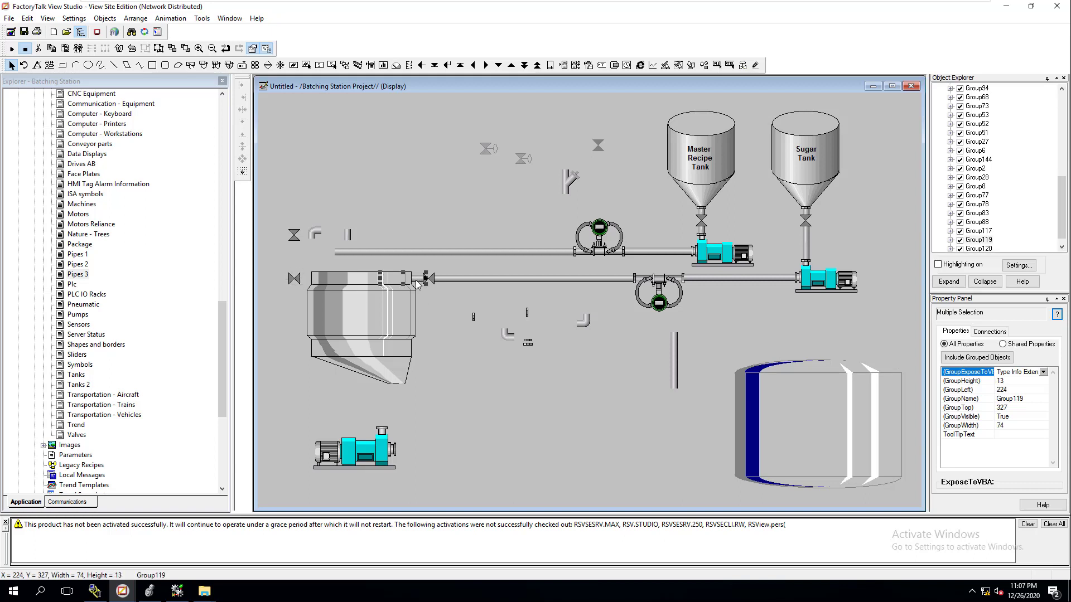
{"action": "key", "text": "ctrl+d"}
{"action": "left_click_drag", "start_coordinate": [416, 281], "coordinate": [326, 282]}
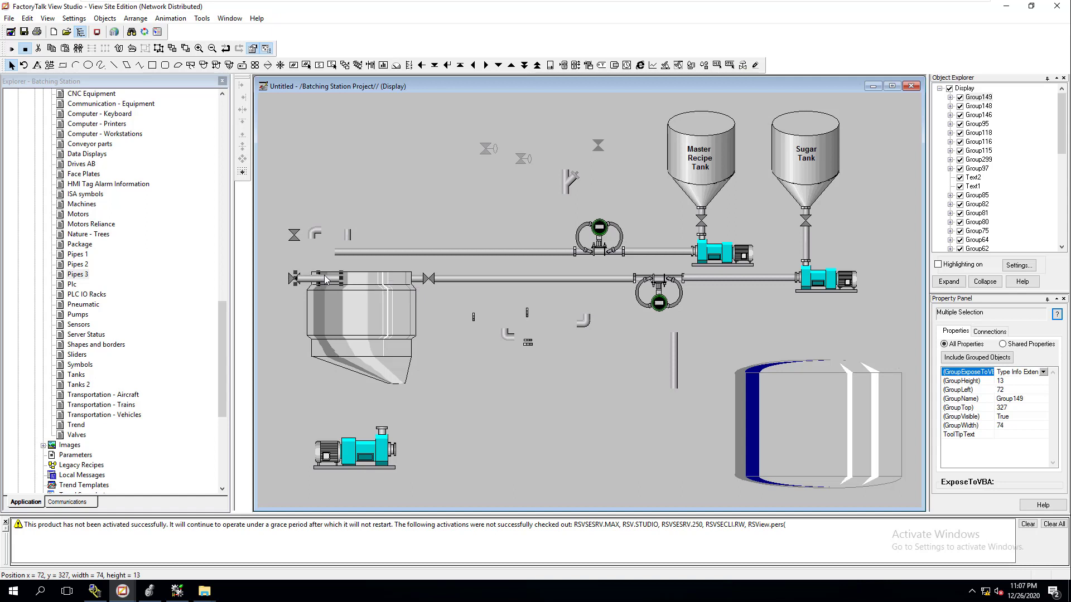
{"action": "right_click", "coordinate": [324, 278]}
{"action": "mouse_move", "coordinate": [473, 345]}
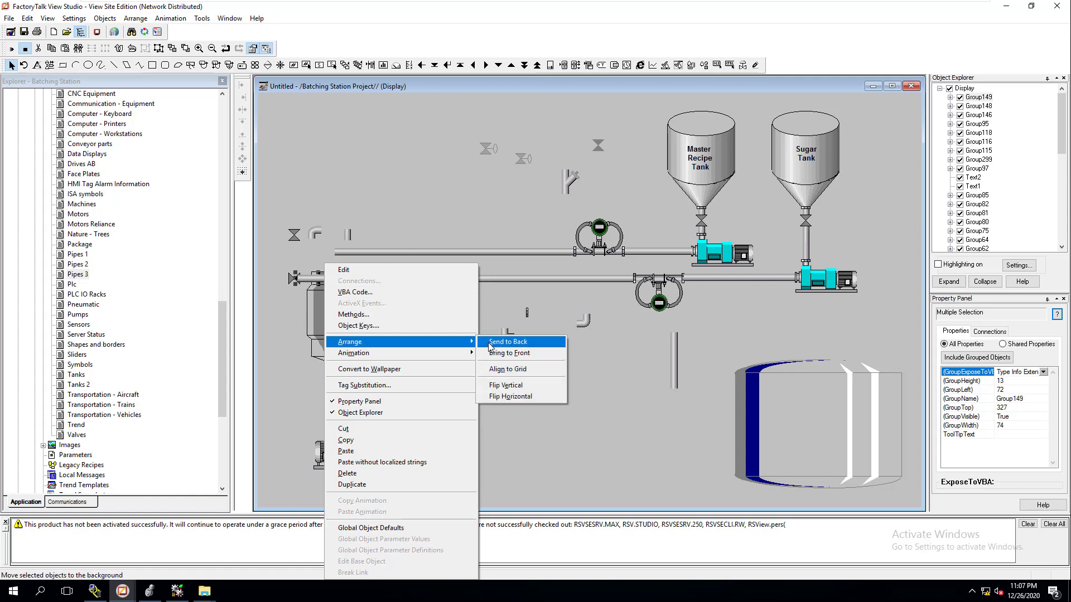
{"action": "left_click", "coordinate": [490, 342]}
{"action": "left_click", "coordinate": [287, 334]}
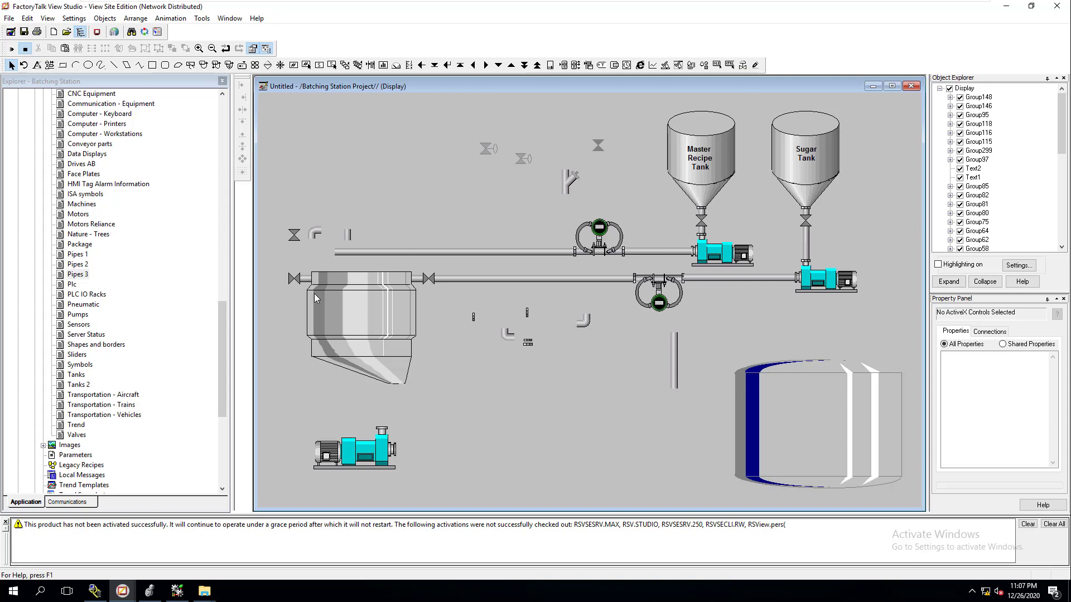
Step: Align the two horizontal valves on either side of the vessel by their bottom edges
{"action": "left_click", "coordinate": [294, 277]}
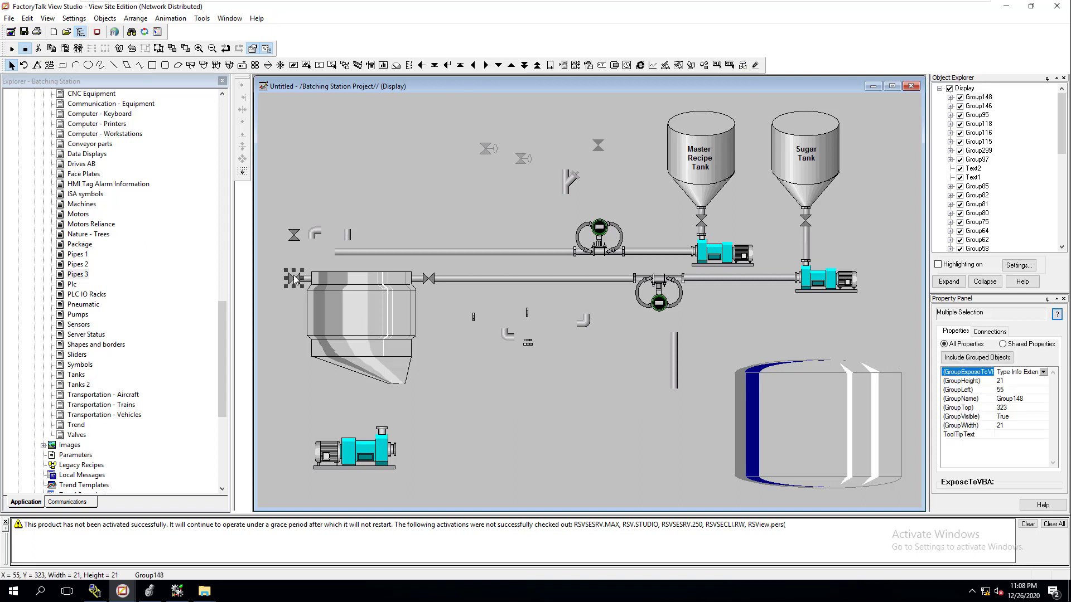
{"action": "left_click", "coordinate": [428, 279], "text": "shift"}
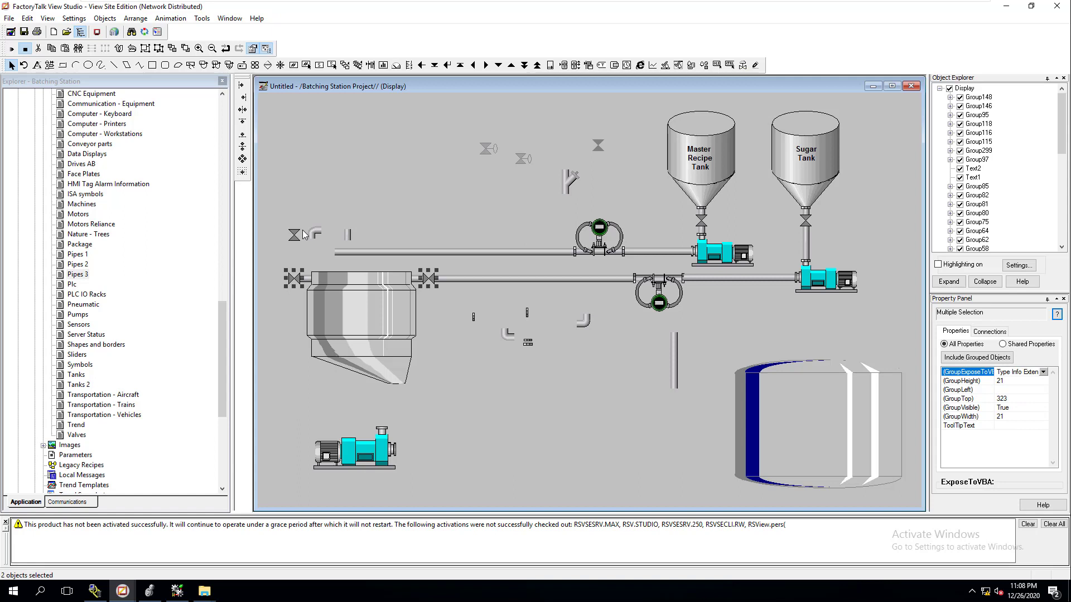
{"action": "left_click", "coordinate": [242, 134]}
{"action": "left_click", "coordinate": [378, 221]}
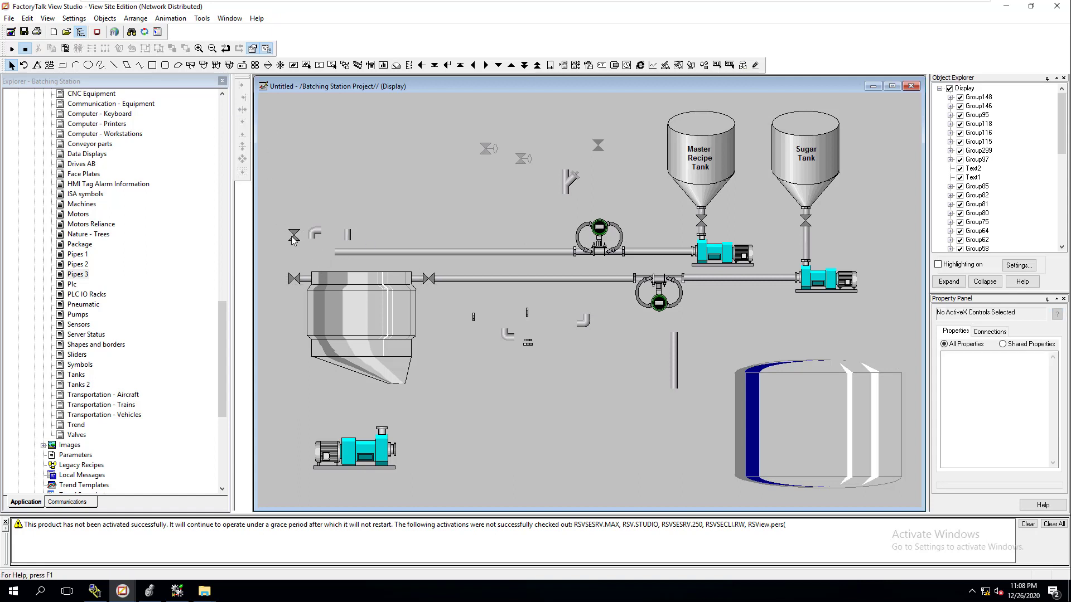
Step: Move the upright valve up to about x 74, y 173, and the flipped elbow to about x 18, y 282
{"action": "left_click_drag", "start_coordinate": [292, 241], "coordinate": [303, 201]}
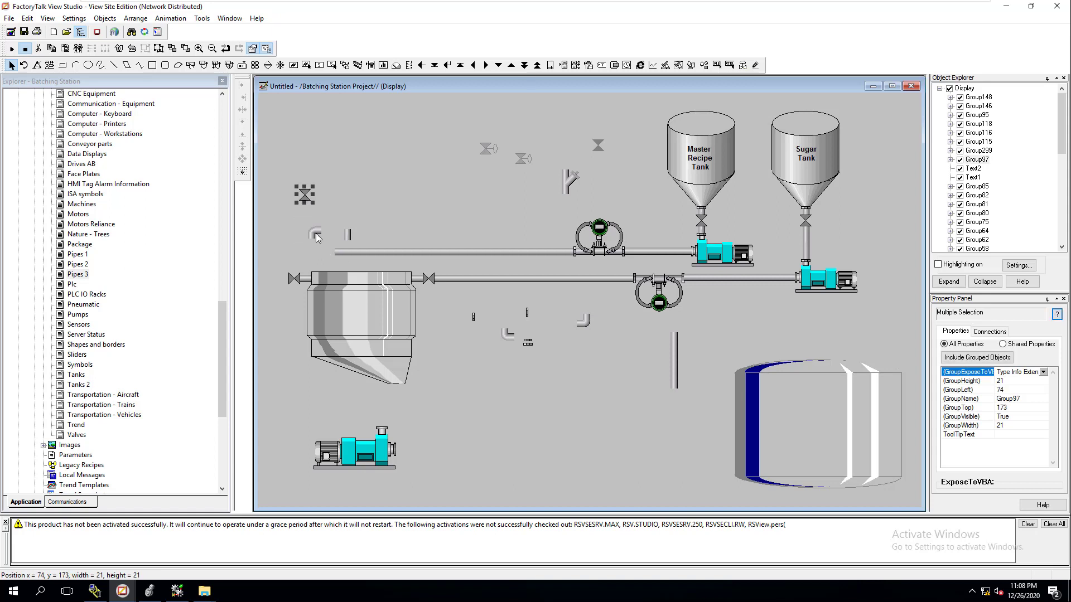
{"action": "left_click_drag", "start_coordinate": [316, 238], "coordinate": [277, 259]}
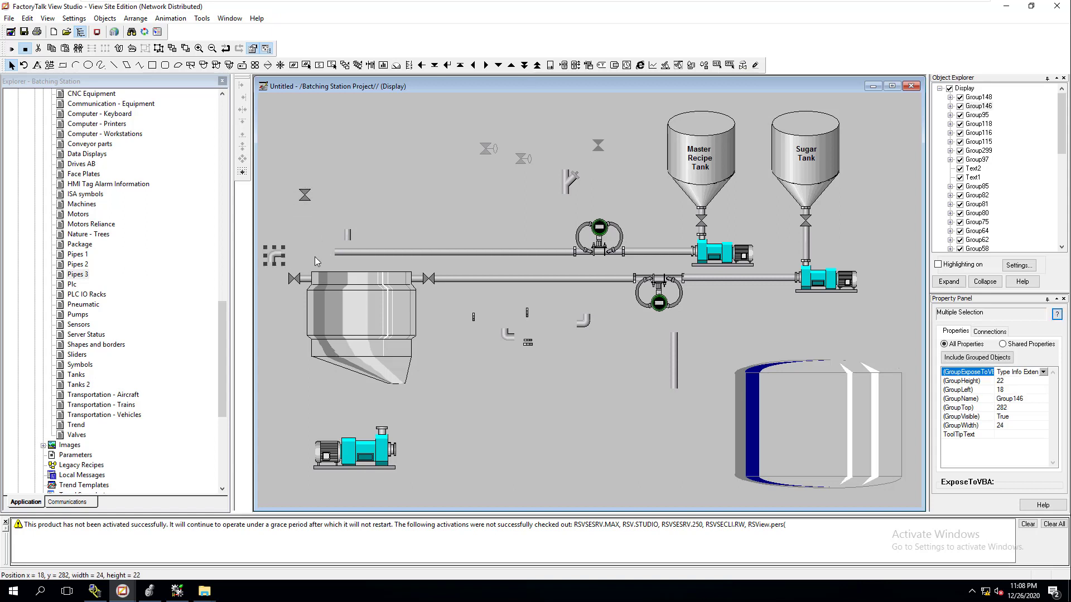
Step: Extend the upper flow meter's outlet pipe over the vessel to reach the flipped elbow
{"action": "left_click", "coordinate": [357, 249]}
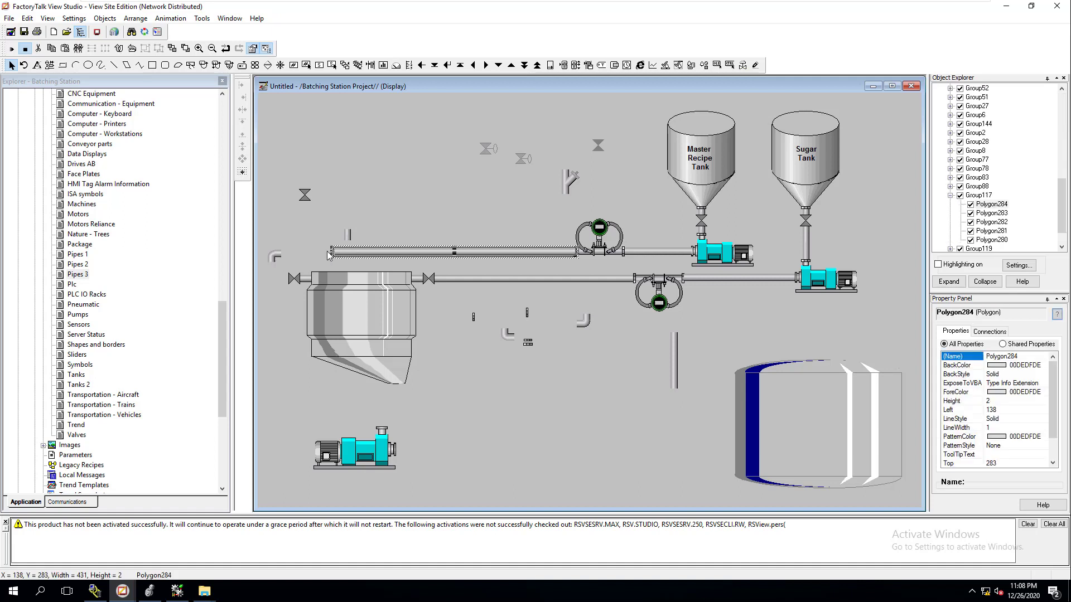
{"action": "left_click", "coordinate": [329, 240]}
{"action": "left_click", "coordinate": [342, 254]}
{"action": "left_click_drag", "start_coordinate": [341, 256], "coordinate": [280, 249]}
Step: Fit the flipped elbow flush onto the end of the extended upper pipe at x 20, y 279
{"action": "left_click", "coordinate": [275, 253]}
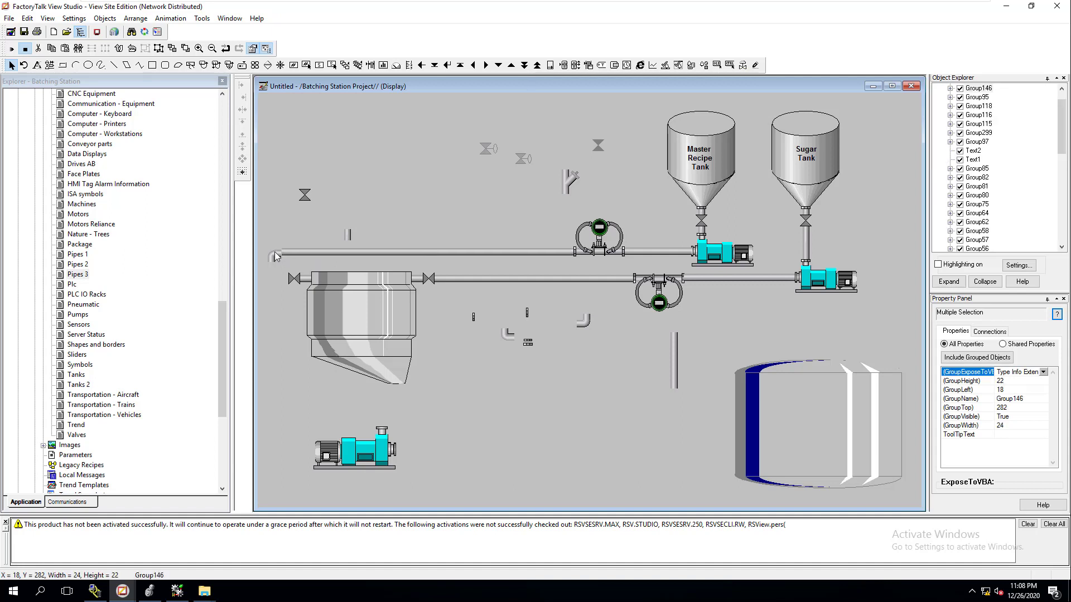
{"action": "left_click", "coordinate": [198, 48]}
{"action": "left_click", "coordinate": [320, 251]}
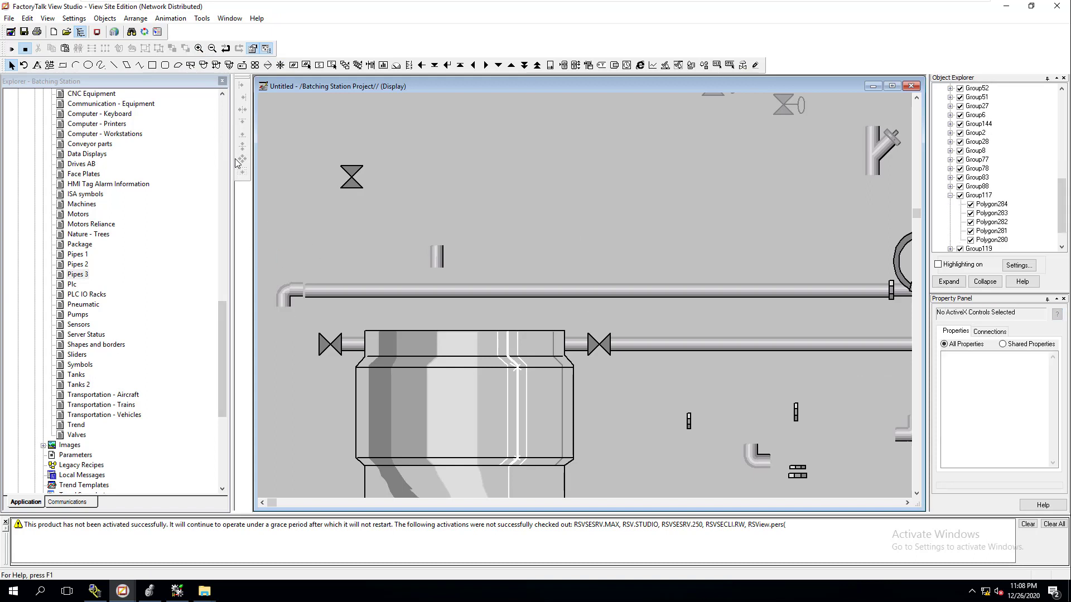
{"action": "left_click", "coordinate": [198, 48]}
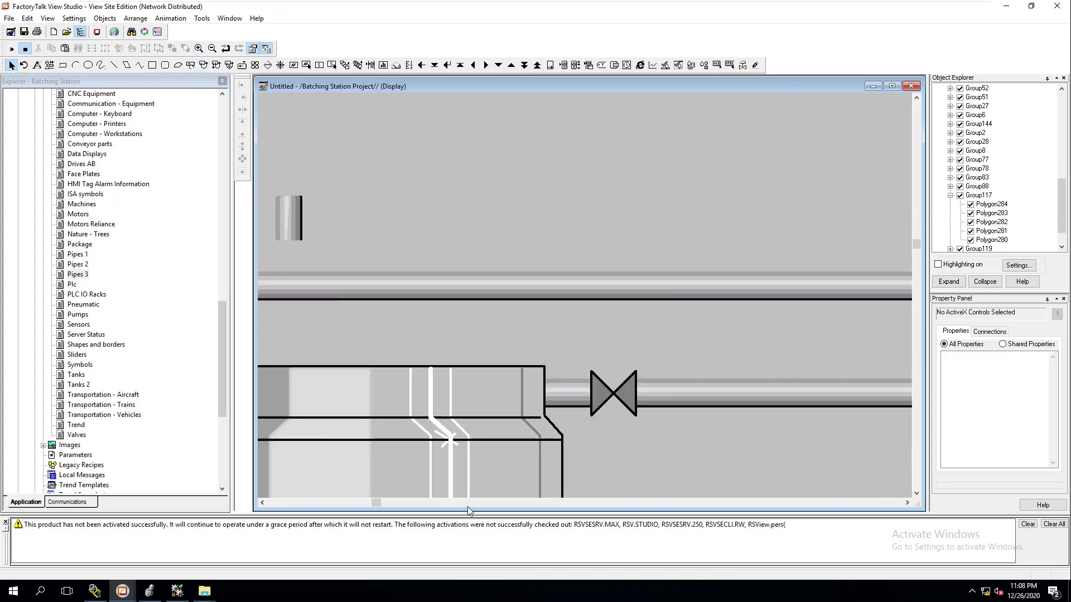
{"action": "left_click_drag", "start_coordinate": [376, 503], "coordinate": [263, 482]}
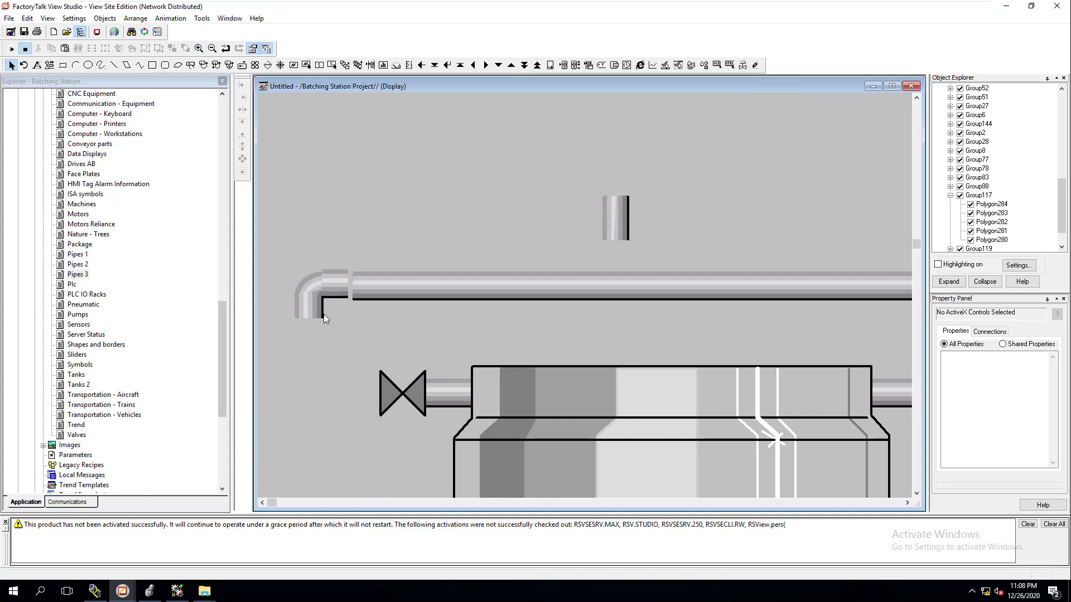
{"action": "left_click", "coordinate": [322, 297]}
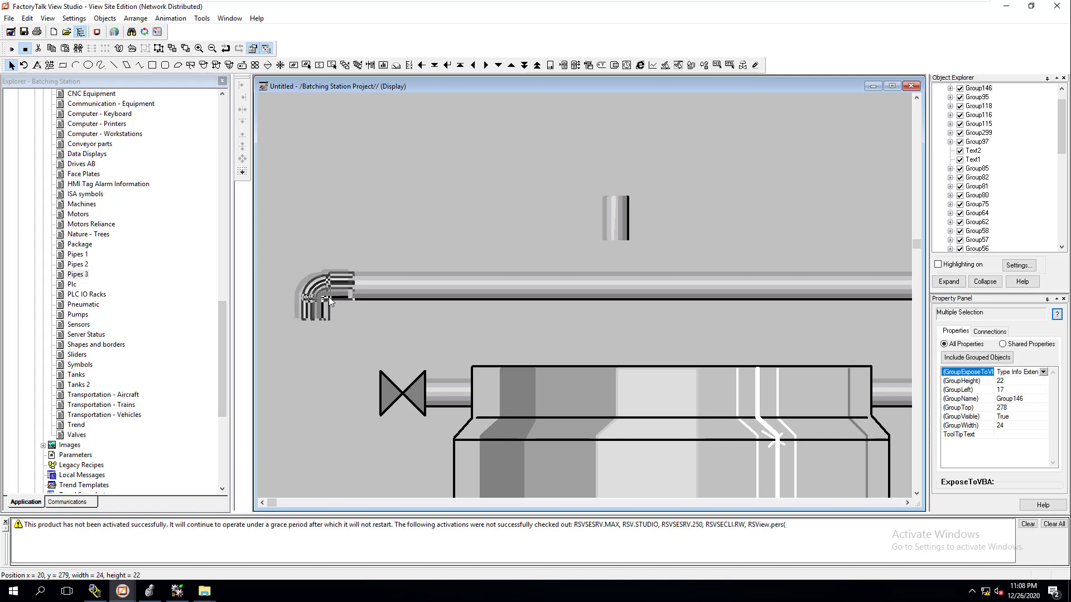
{"action": "left_click", "coordinate": [329, 297]}
{"action": "left_click", "coordinate": [363, 239]}
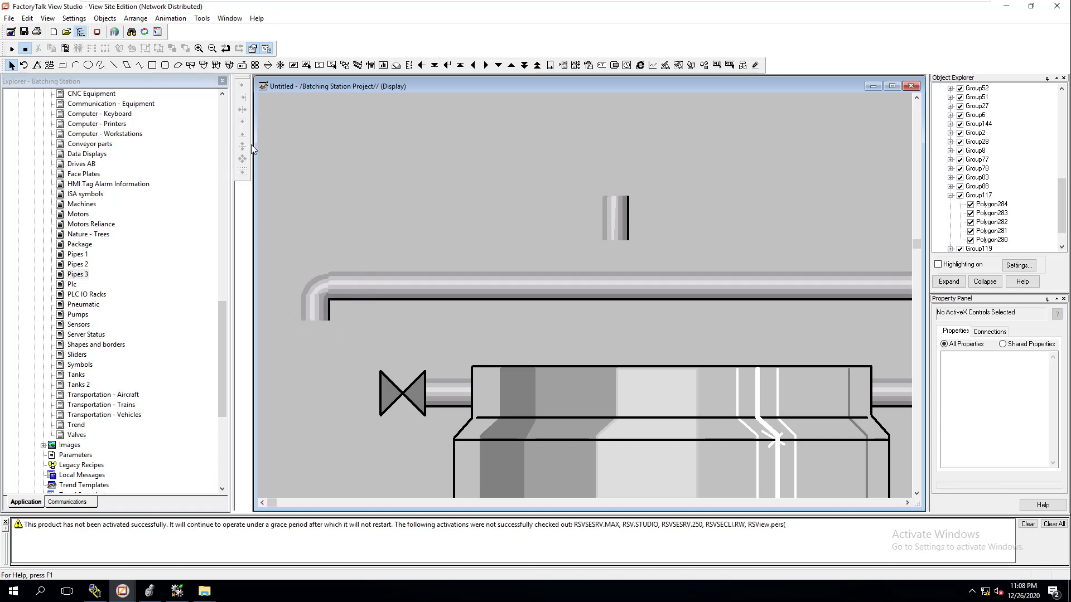
Step: Place the short vertical pipe beneath the elbow at about x 21, y 300, and adjust its edge flush with the elbow
{"action": "left_click", "coordinate": [213, 49]}
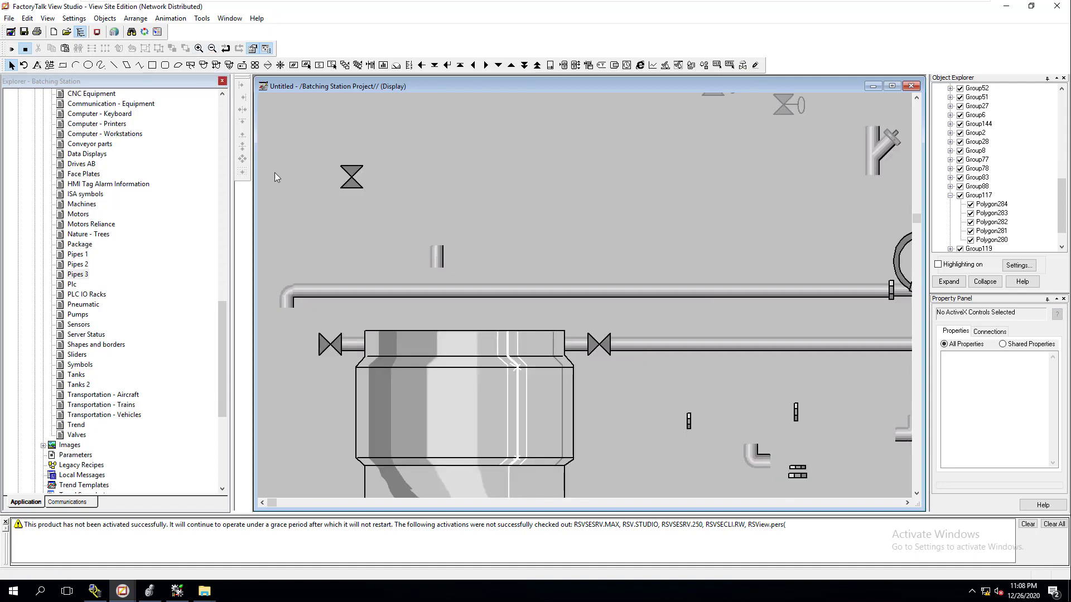
{"action": "left_click_drag", "start_coordinate": [436, 261], "coordinate": [286, 320]}
{"action": "left_click", "coordinate": [198, 49]}
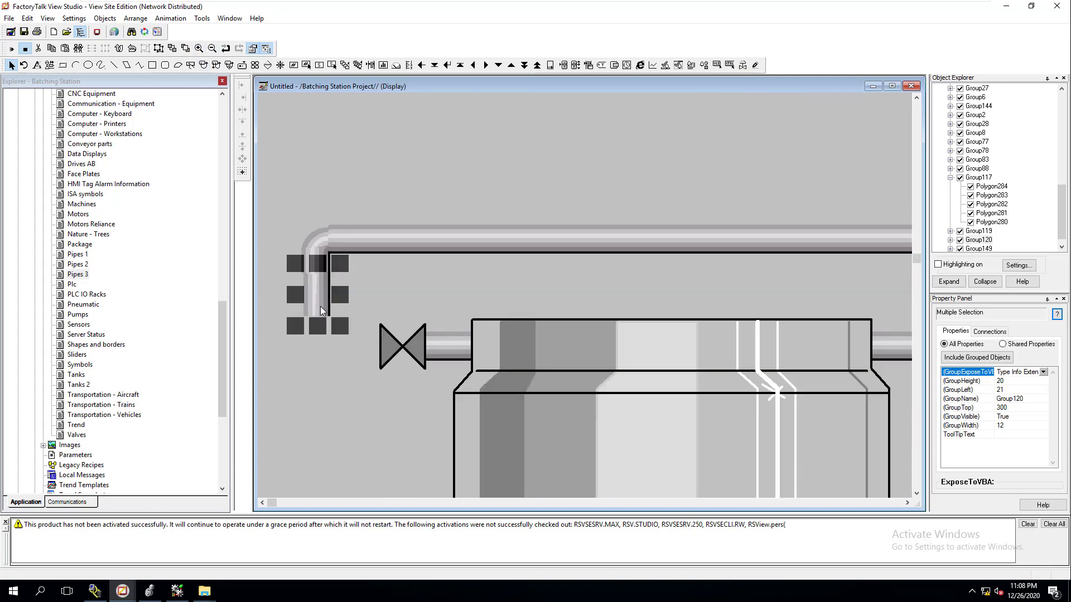
{"action": "left_click", "coordinate": [426, 294]}
{"action": "left_click", "coordinate": [316, 296]}
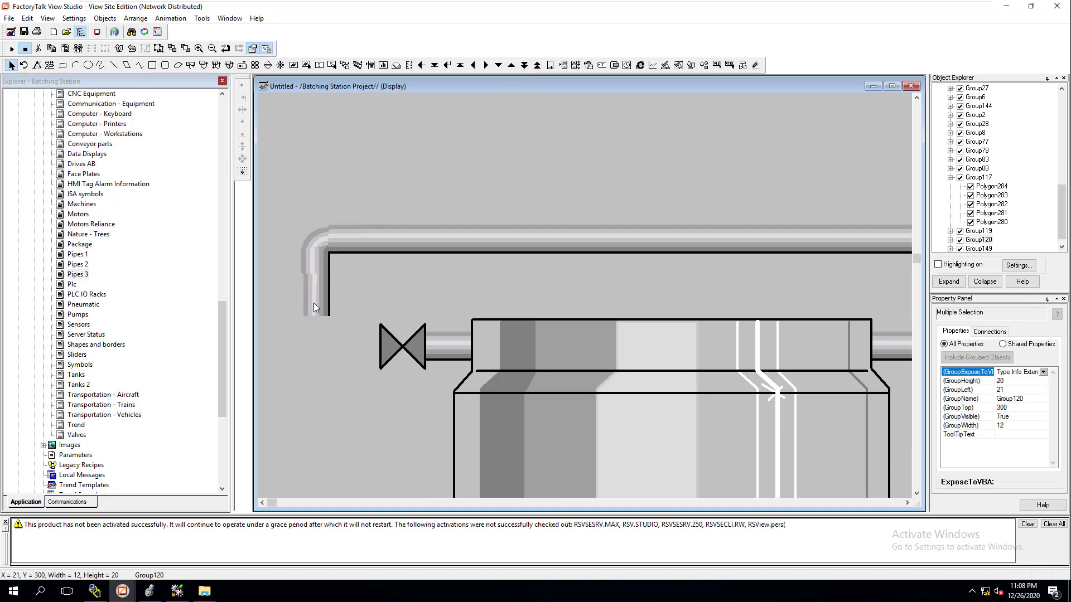
{"action": "left_click_drag", "start_coordinate": [300, 296], "coordinate": [300, 295]}
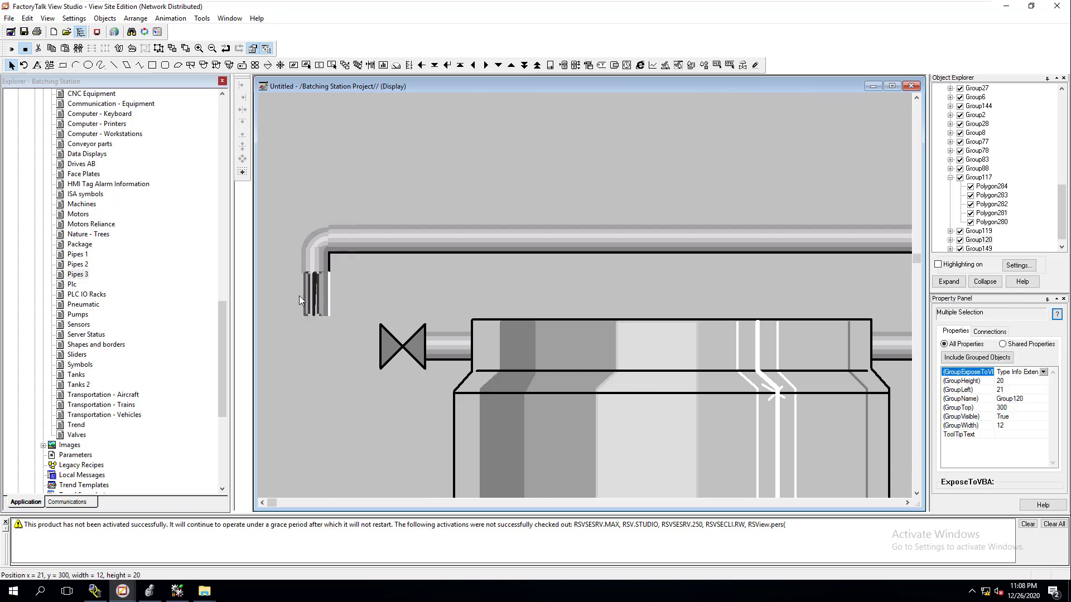
{"action": "key", "text": "Delete"}
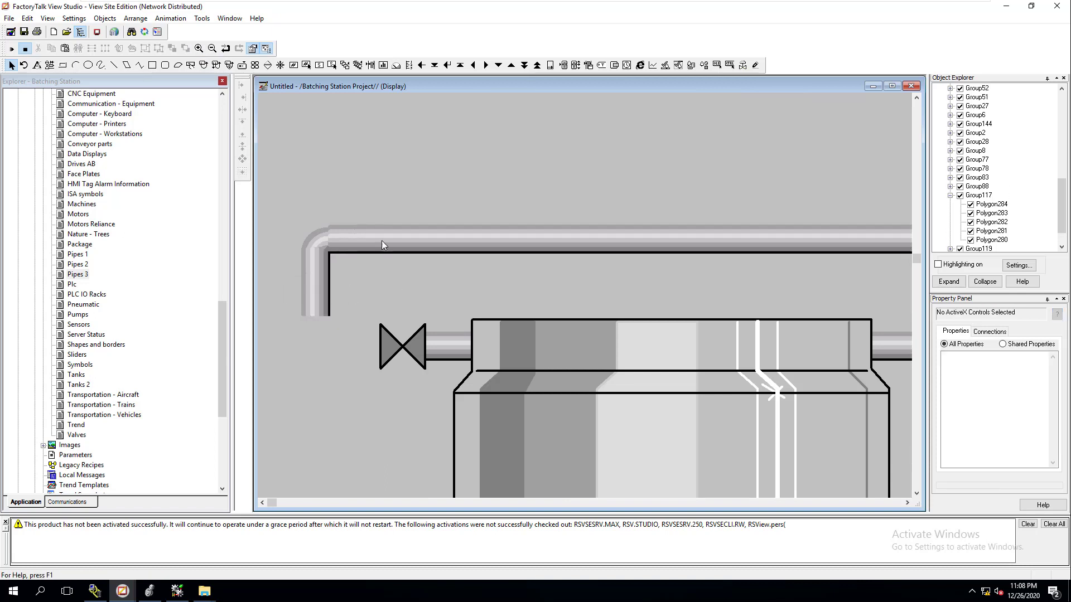
Step: Fit the loose elbow beneath the short vertical pipe so it turns towards the vessel's inlet valve
{"action": "left_click", "coordinate": [313, 236]}
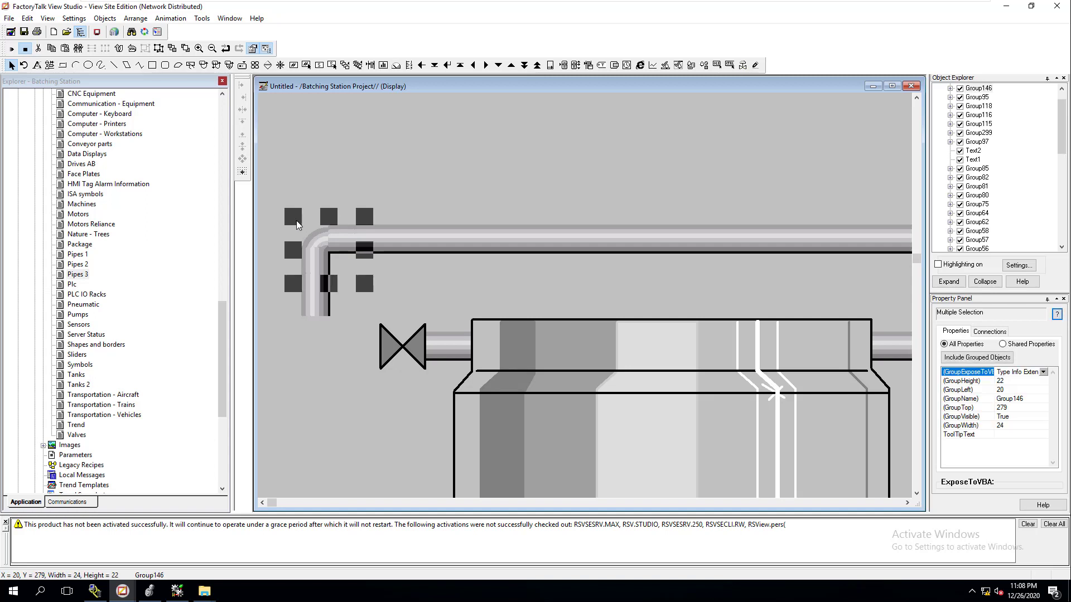
{"action": "left_click_drag", "start_coordinate": [296, 221], "coordinate": [296, 220]}
{"action": "left_click", "coordinate": [407, 177]}
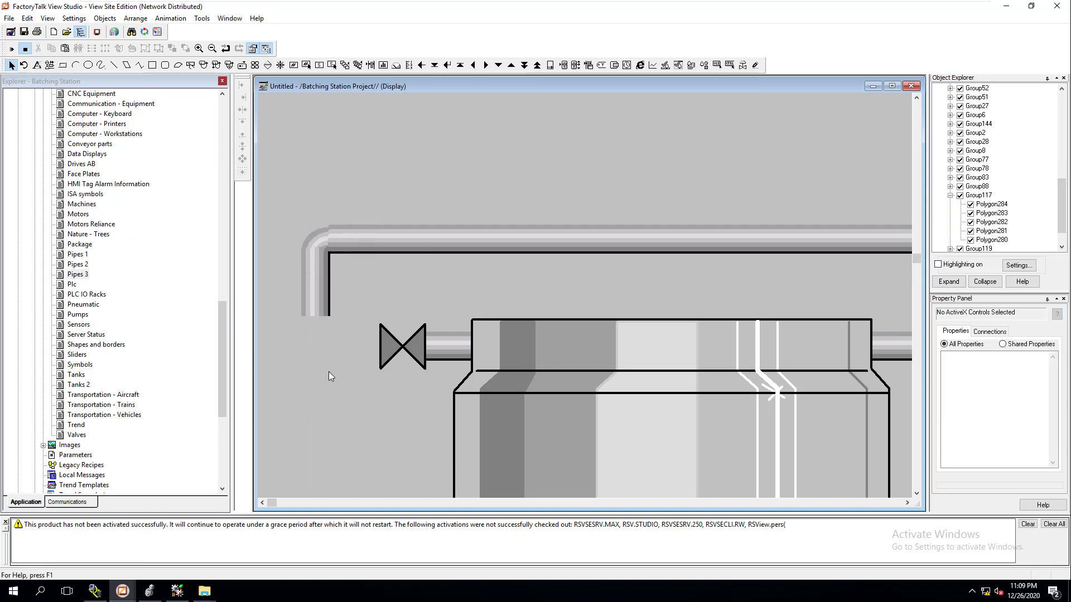
{"action": "left_click", "coordinate": [212, 48]}
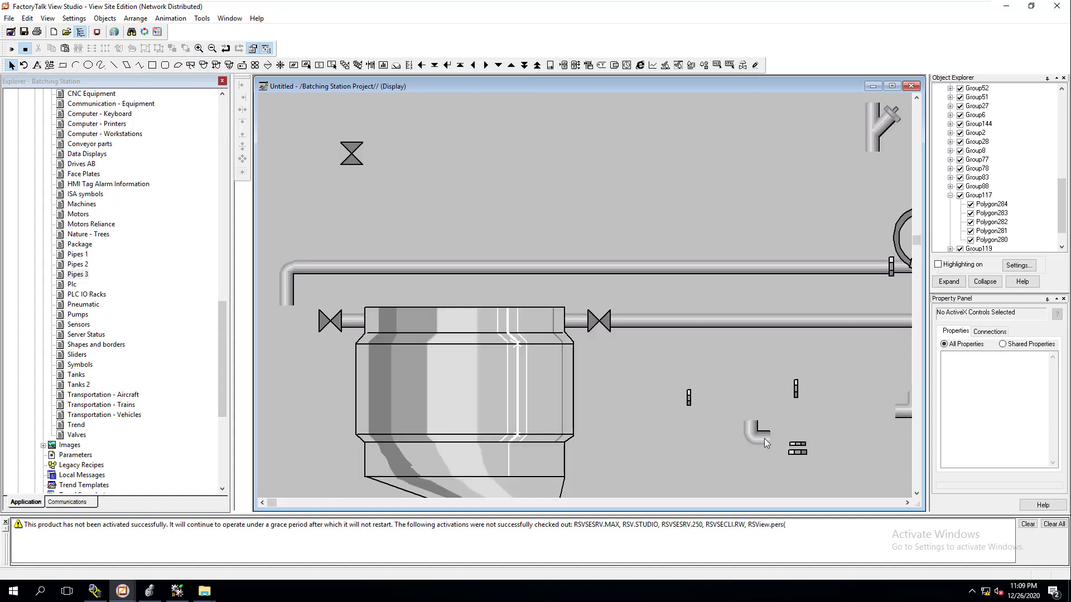
{"action": "left_click_drag", "start_coordinate": [764, 438], "coordinate": [303, 326]}
{"action": "left_click", "coordinate": [304, 357]}
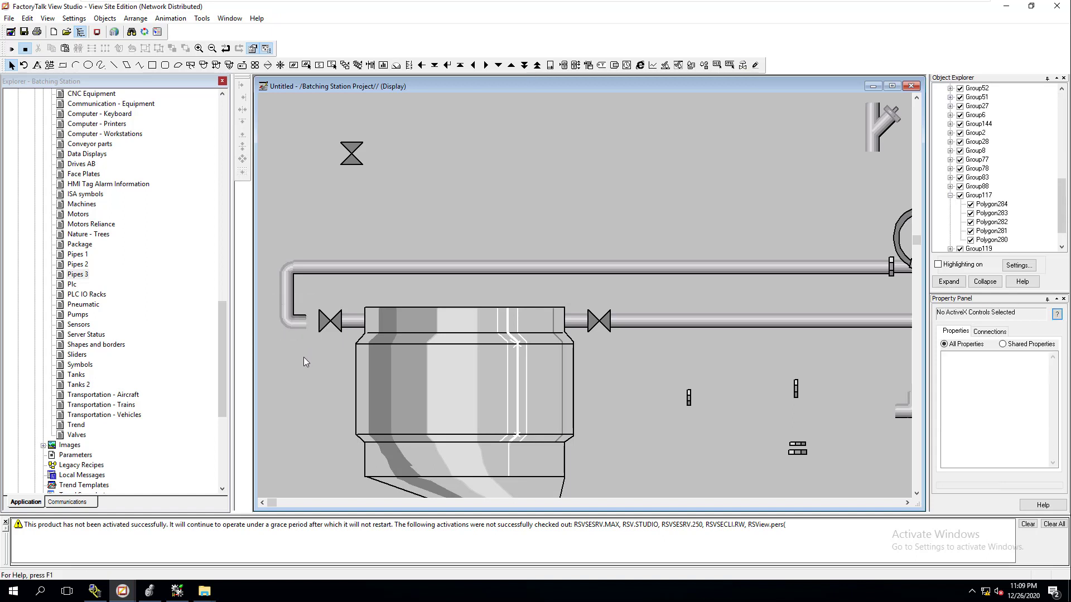
Step: Duplicate the vessel's inlet pipe, shorten the copy to width 23, and fit it between the lower elbow and the valve at x 35, y 328
{"action": "left_click", "coordinate": [356, 326]}
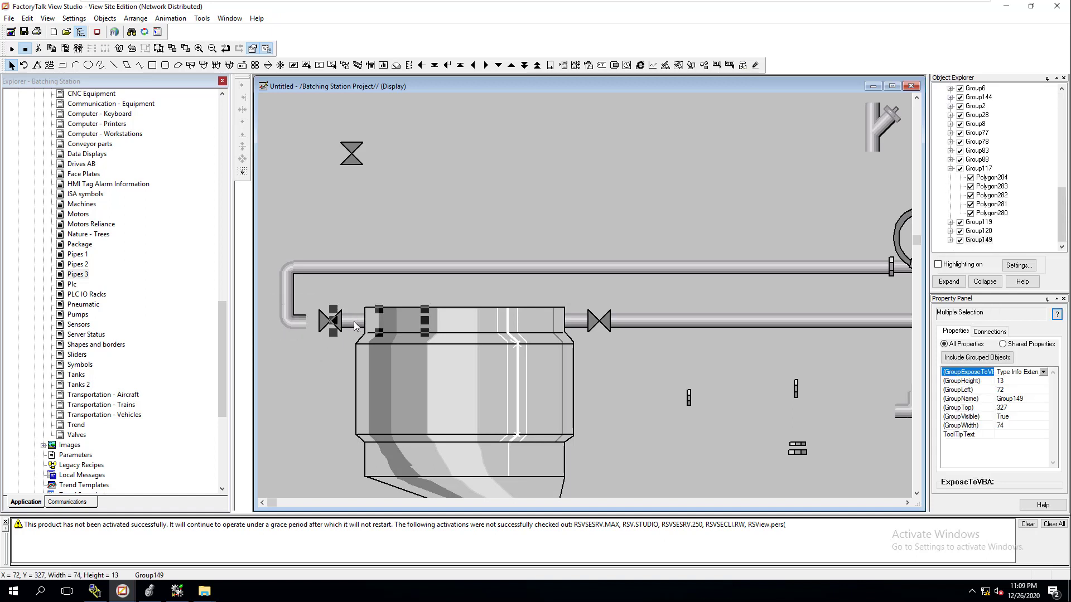
{"action": "key", "text": "ctrl+d"}
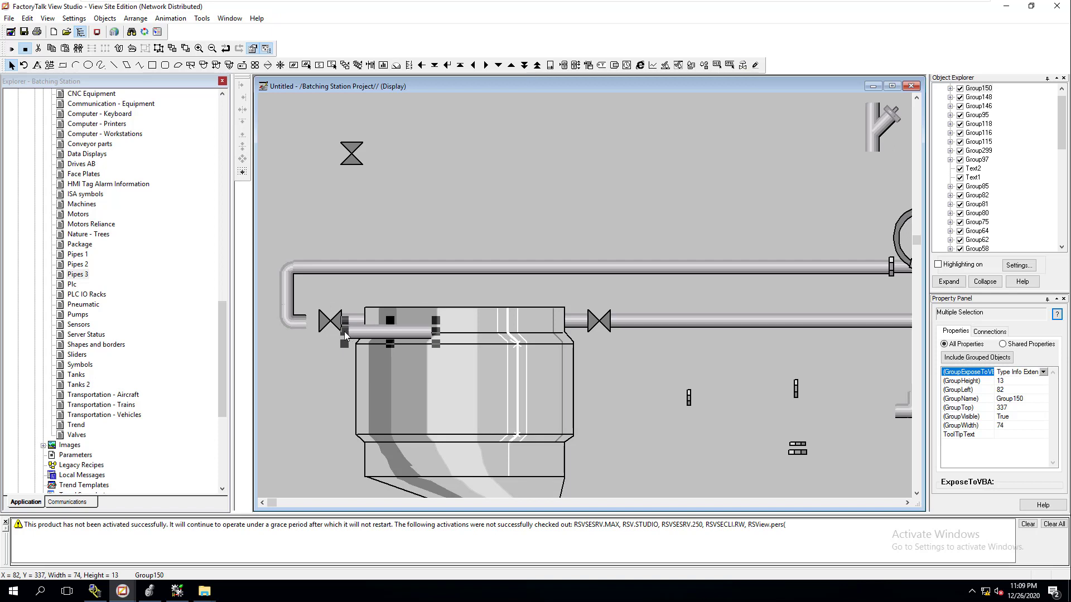
{"action": "left_click_drag", "start_coordinate": [344, 333], "coordinate": [299, 306]}
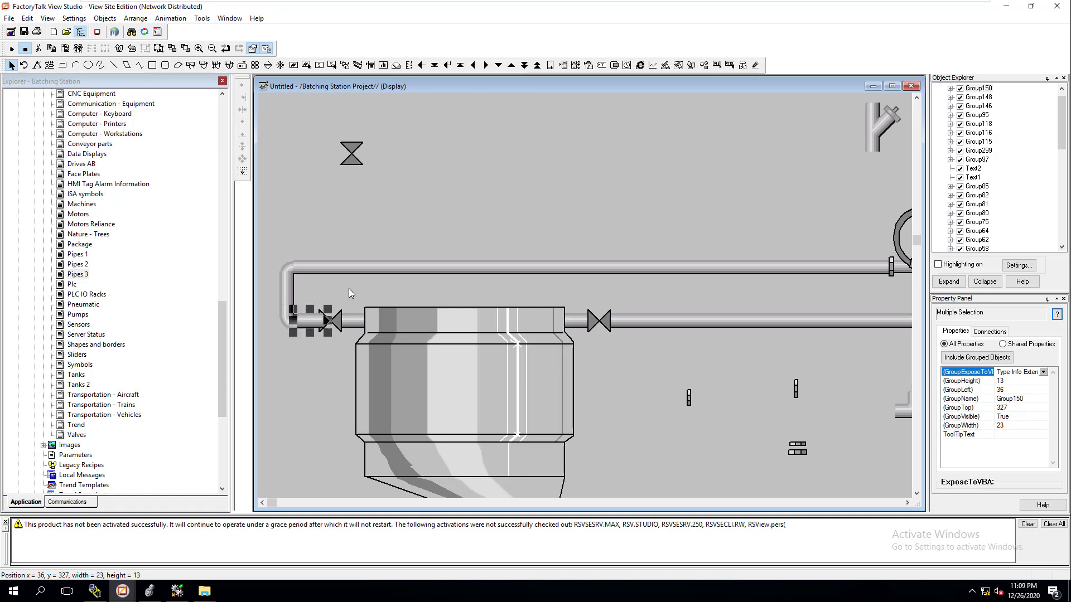
{"action": "left_click", "coordinate": [348, 290]}
{"action": "left_click", "coordinate": [309, 320]}
{"action": "left_click", "coordinate": [199, 48]}
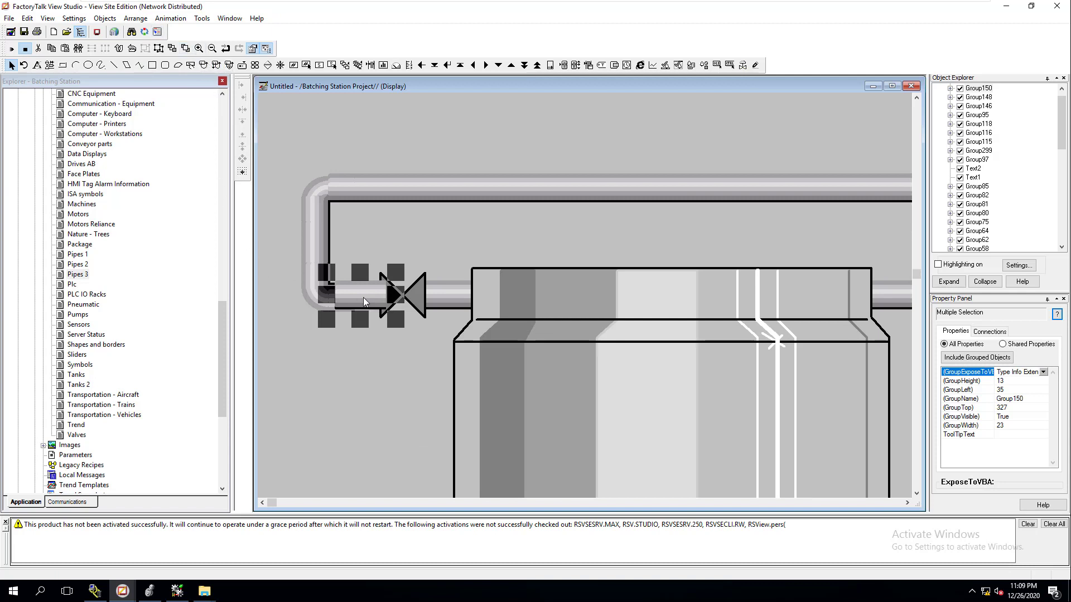
{"action": "left_click_drag", "start_coordinate": [363, 297], "coordinate": [363, 299]}
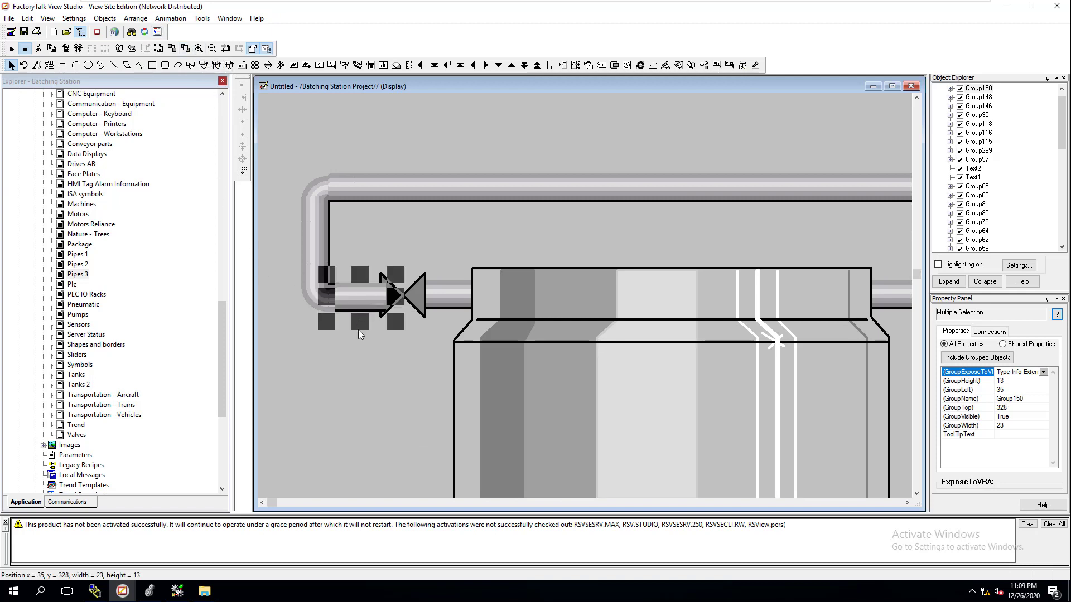
{"action": "left_click", "coordinate": [356, 347]}
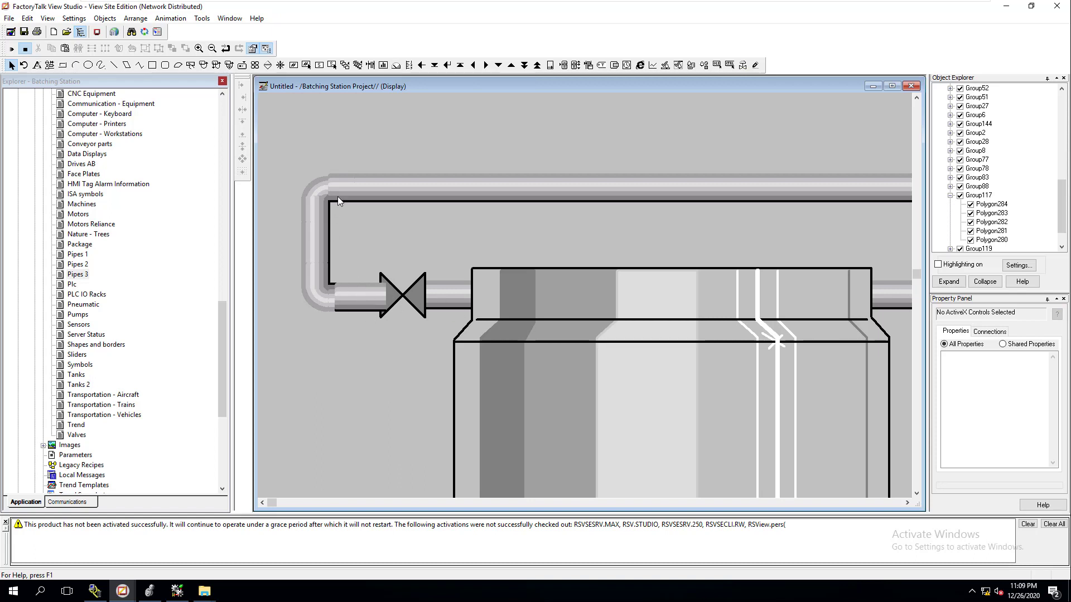
Step: Flip the short pipes on both sides of the valve between the lower elbow and the vessel vertically
{"action": "left_click", "coordinate": [350, 303]}
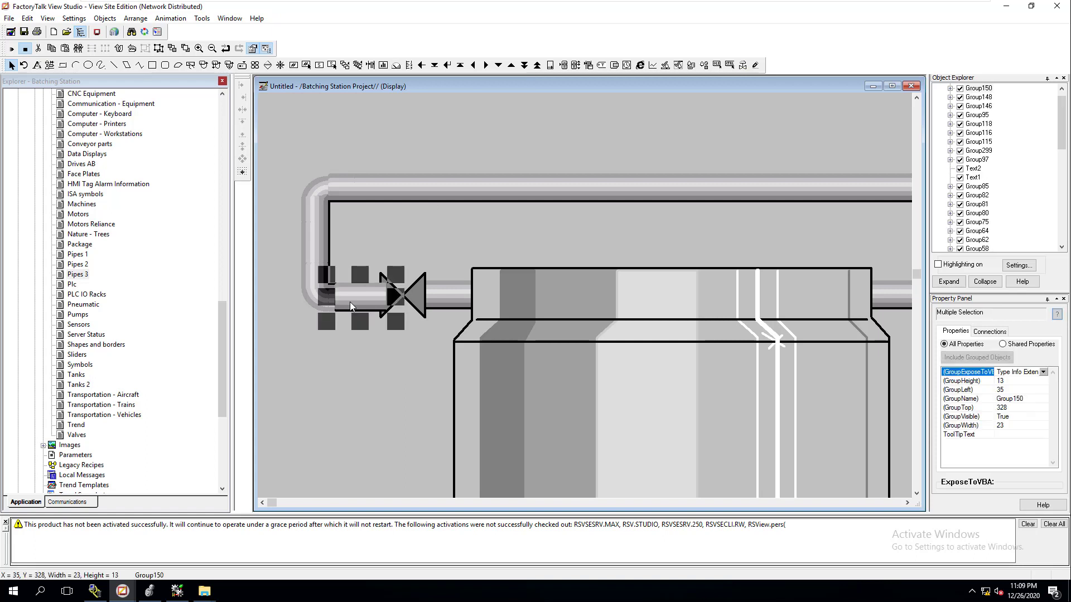
{"action": "left_click", "coordinate": [119, 49]}
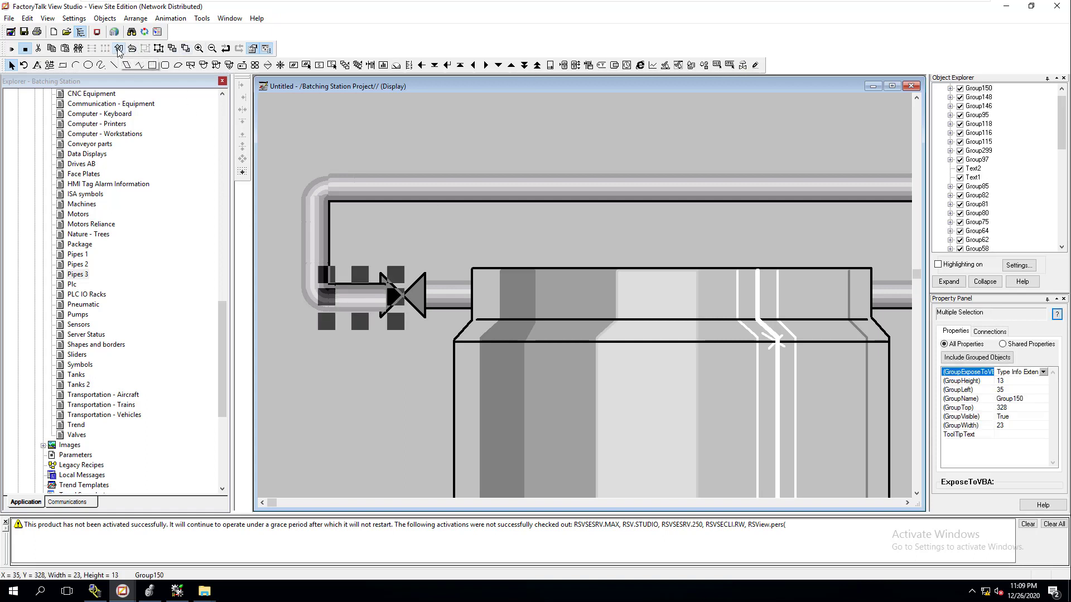
{"action": "left_click", "coordinate": [410, 220]}
{"action": "left_click", "coordinate": [447, 292]}
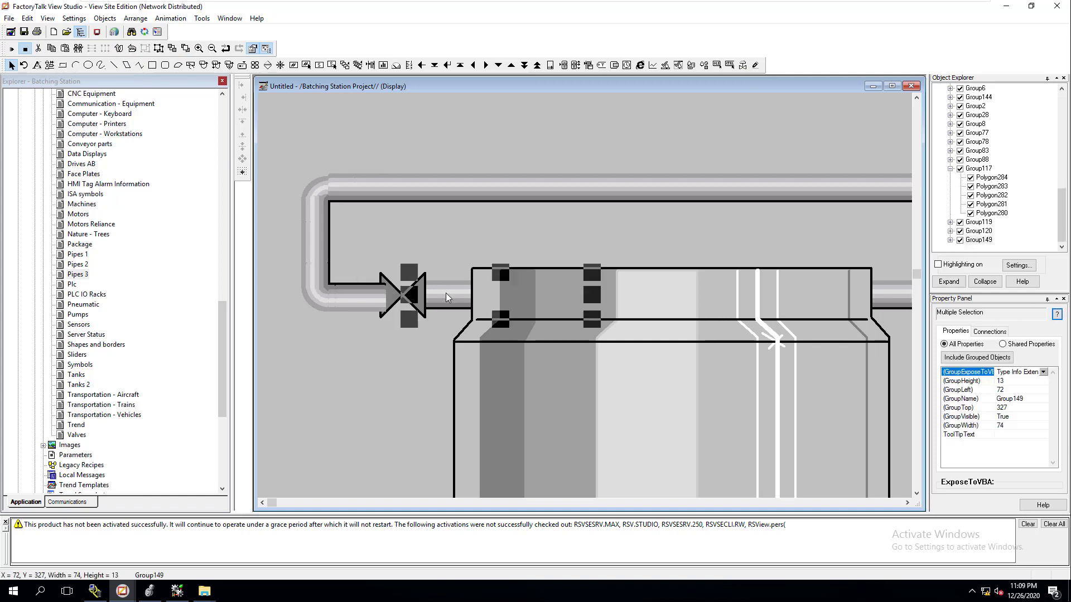
{"action": "left_click", "coordinate": [123, 50]}
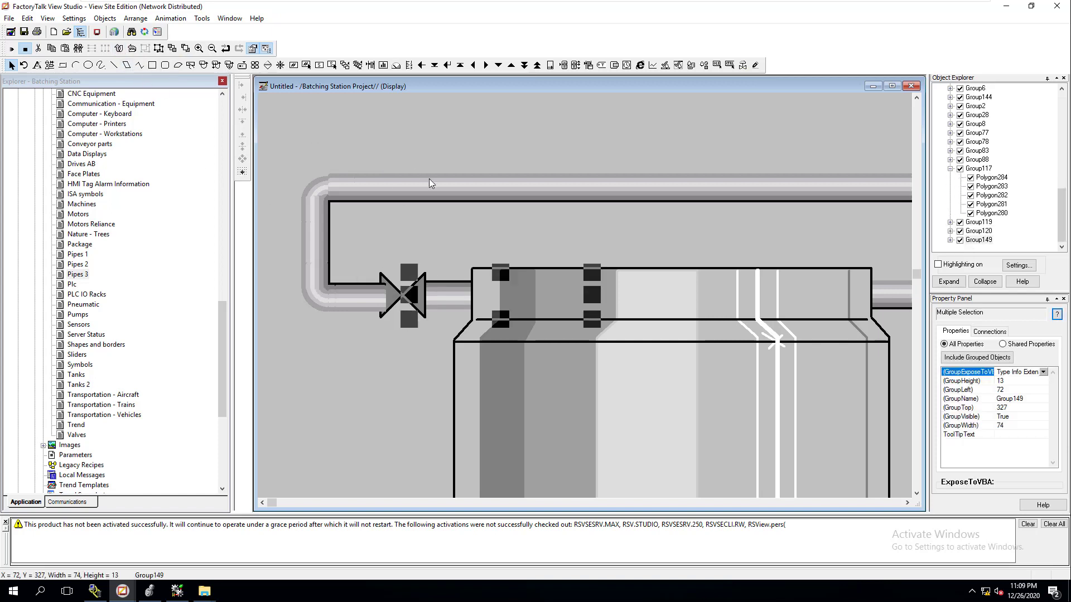
{"action": "left_click", "coordinate": [390, 190]}
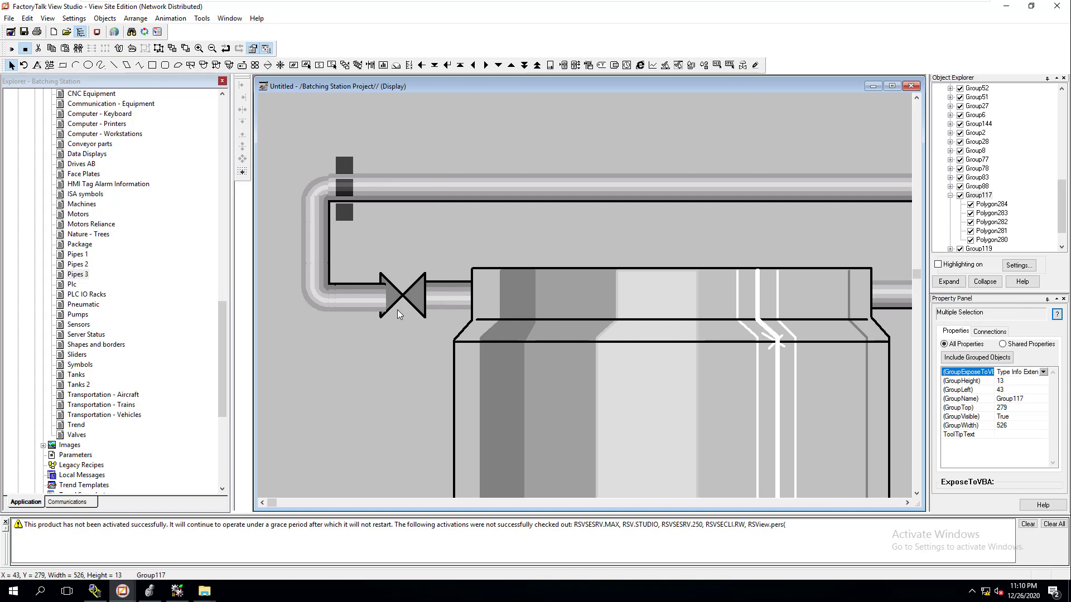
Step: Send the short pipe between the lower elbow and the valve to the back
{"action": "right_click", "coordinate": [357, 293]}
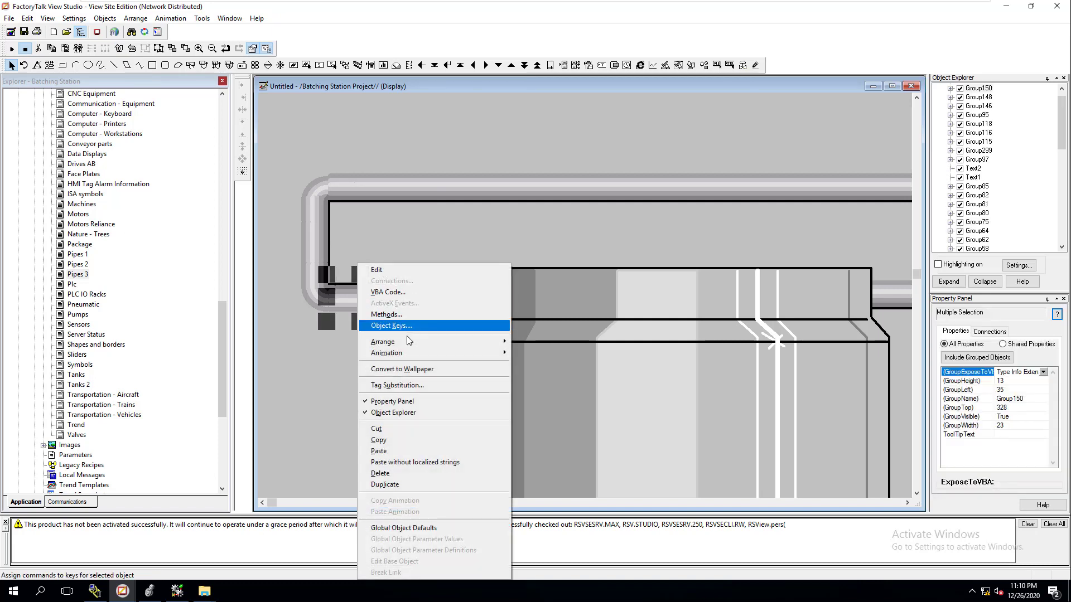
{"action": "mouse_move", "coordinate": [453, 353]}
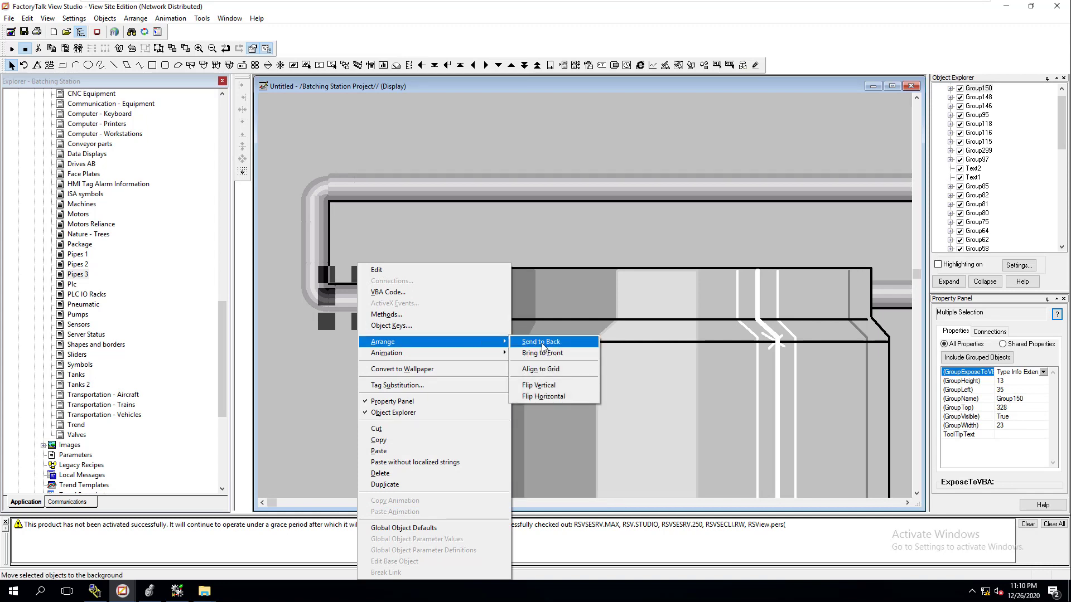
{"action": "left_click", "coordinate": [543, 341]}
{"action": "left_click", "coordinate": [551, 226]}
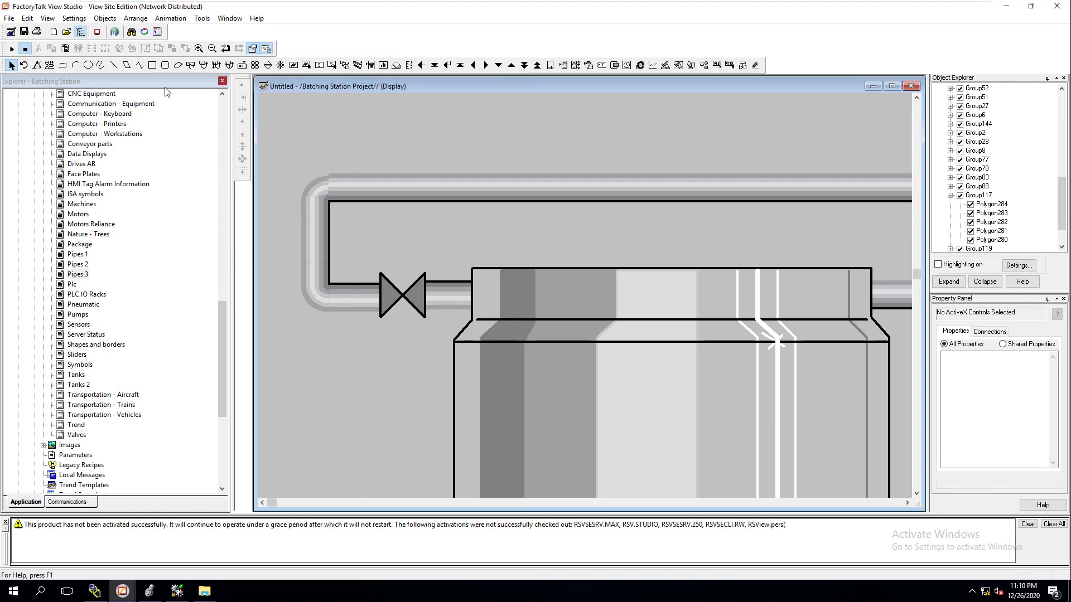
Step: Flip the three sugar line pipes between the pump, the lower flow meter, the valve and the vessel vertically
{"action": "left_click", "coordinate": [212, 48]}
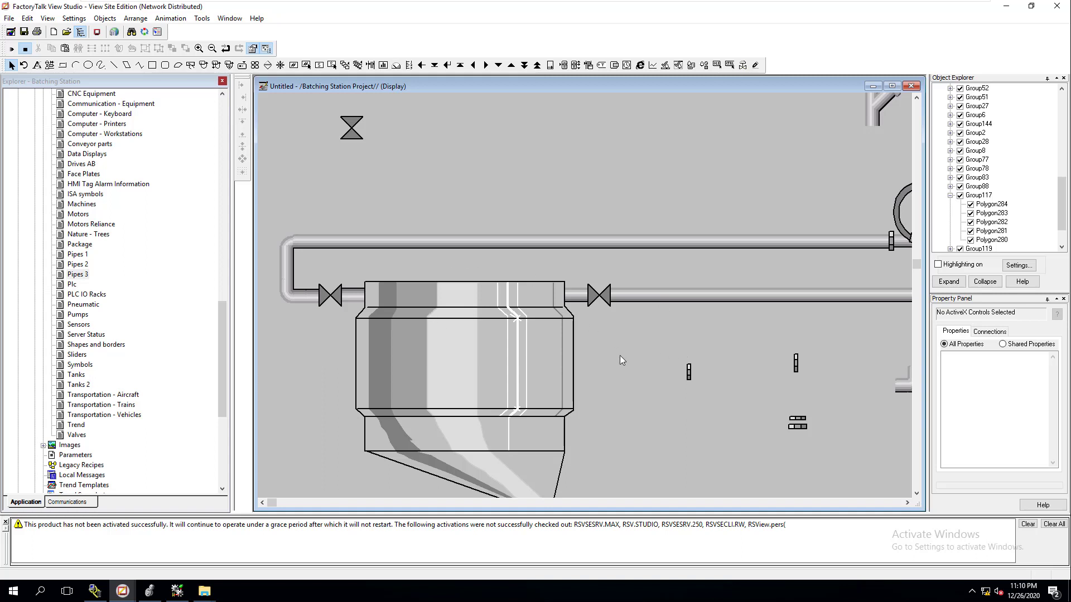
{"action": "left_click", "coordinate": [212, 48]}
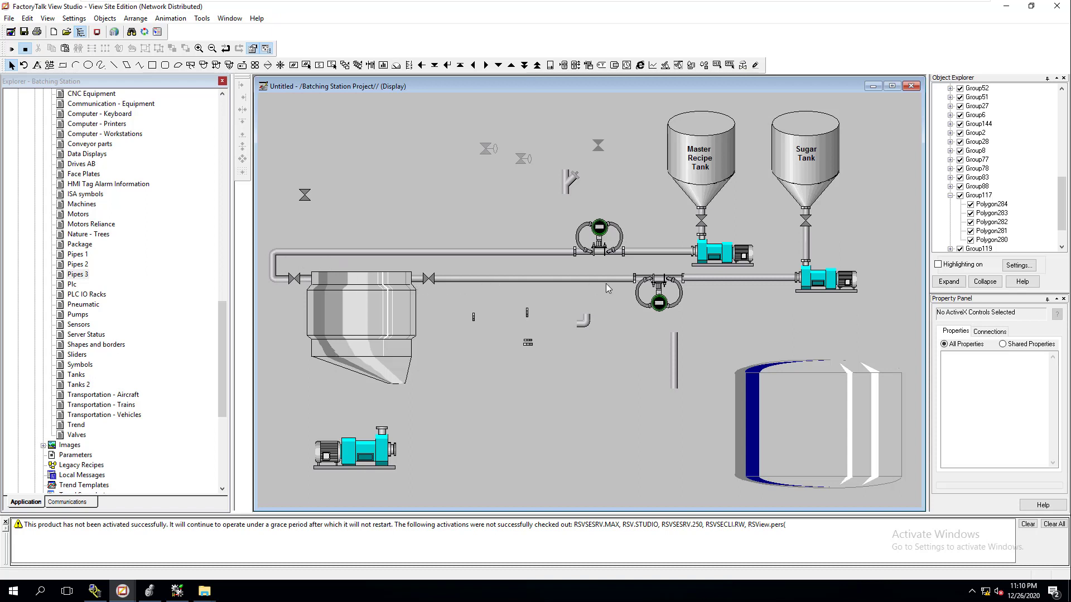
{"action": "left_click", "coordinate": [719, 279]}
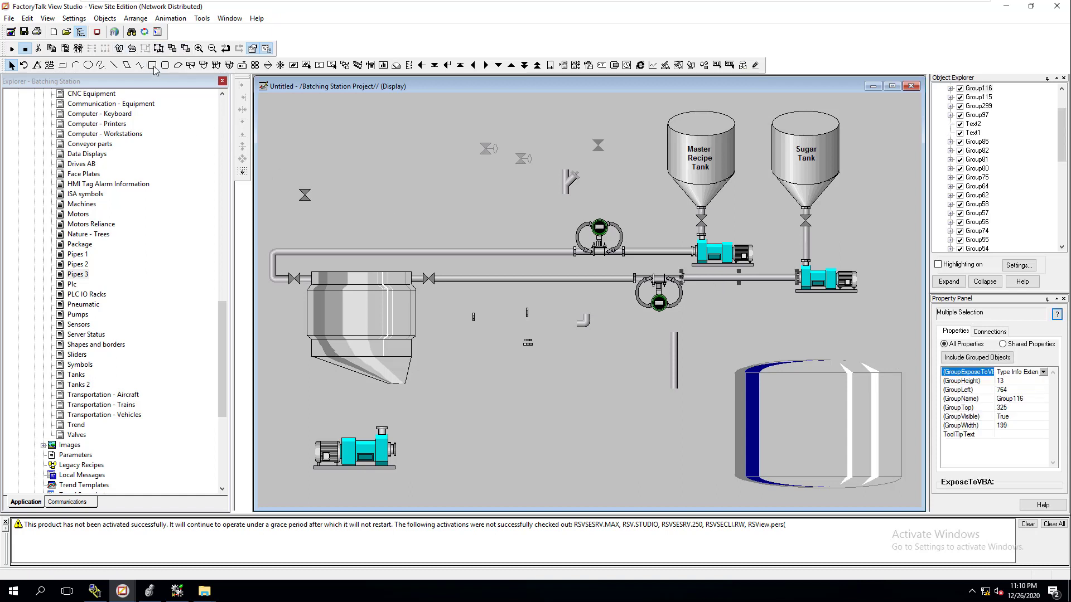
{"action": "left_click", "coordinate": [118, 49]}
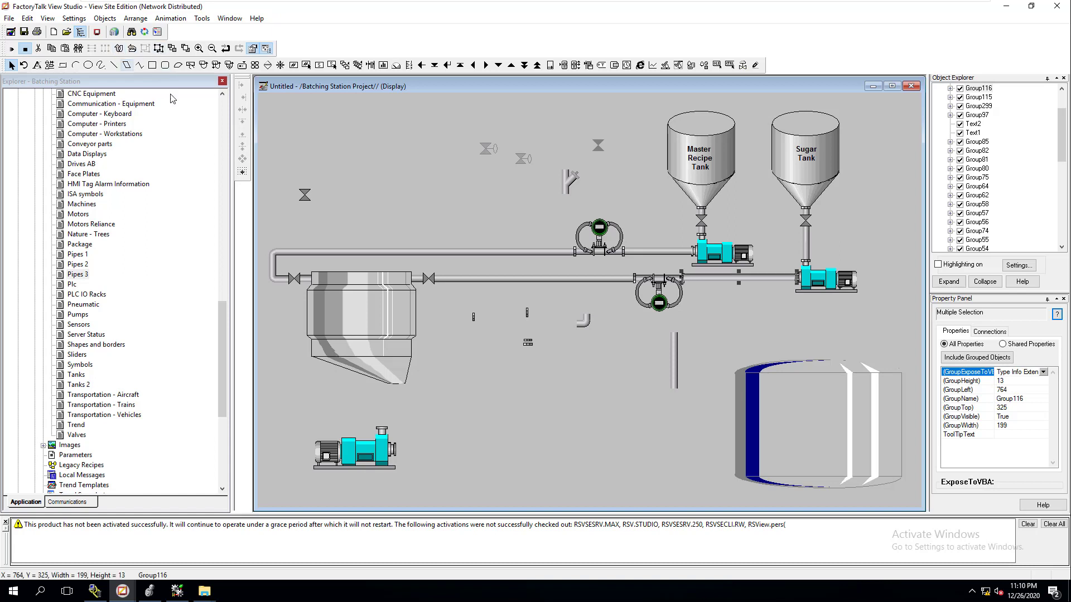
{"action": "left_click", "coordinate": [520, 276]}
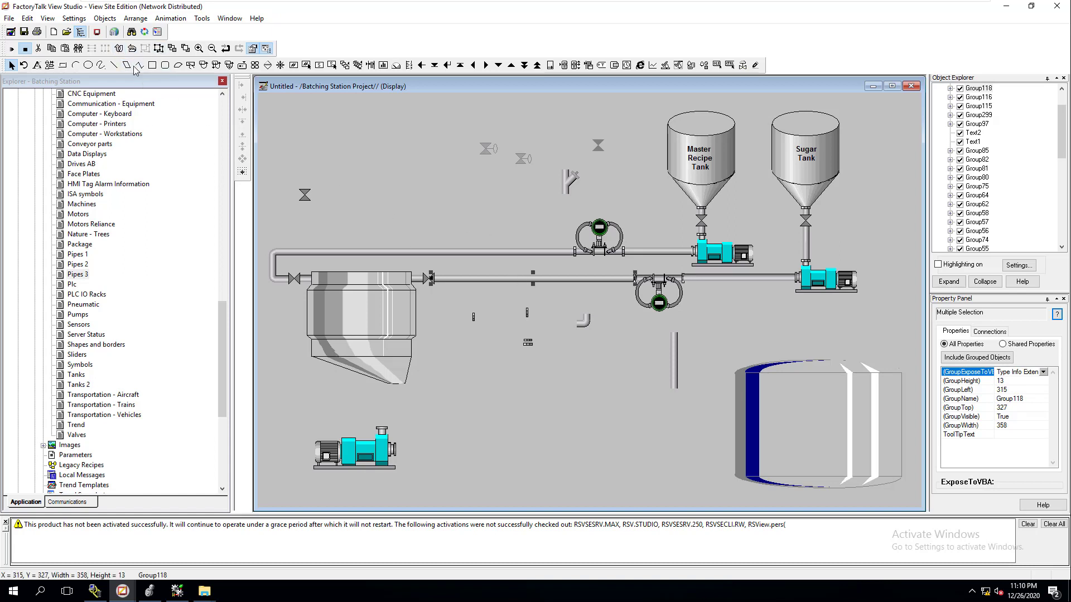
{"action": "left_click", "coordinate": [118, 49]}
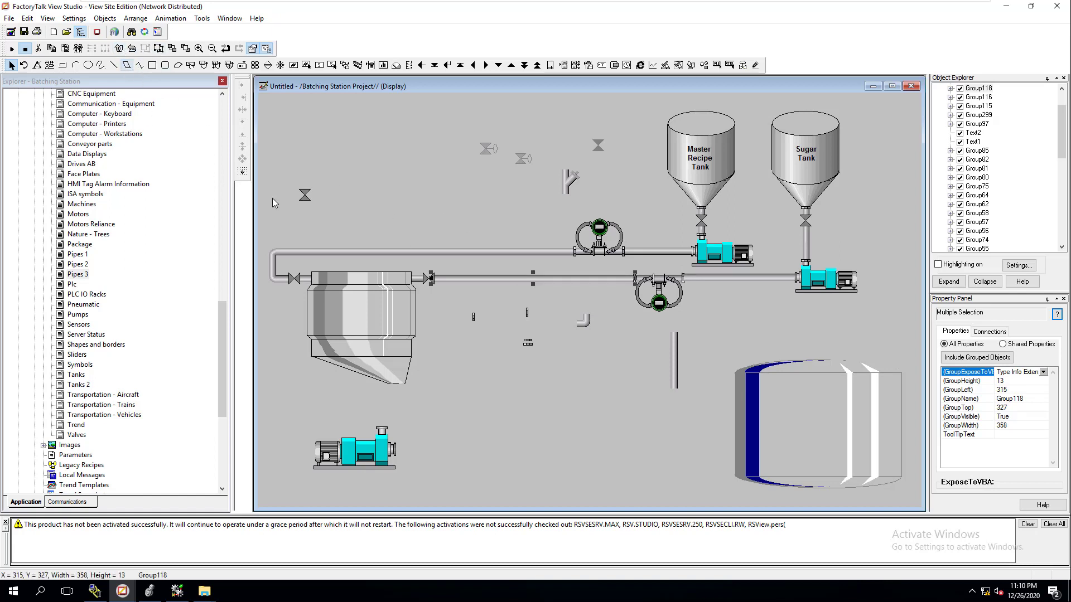
{"action": "left_click", "coordinate": [417, 282]}
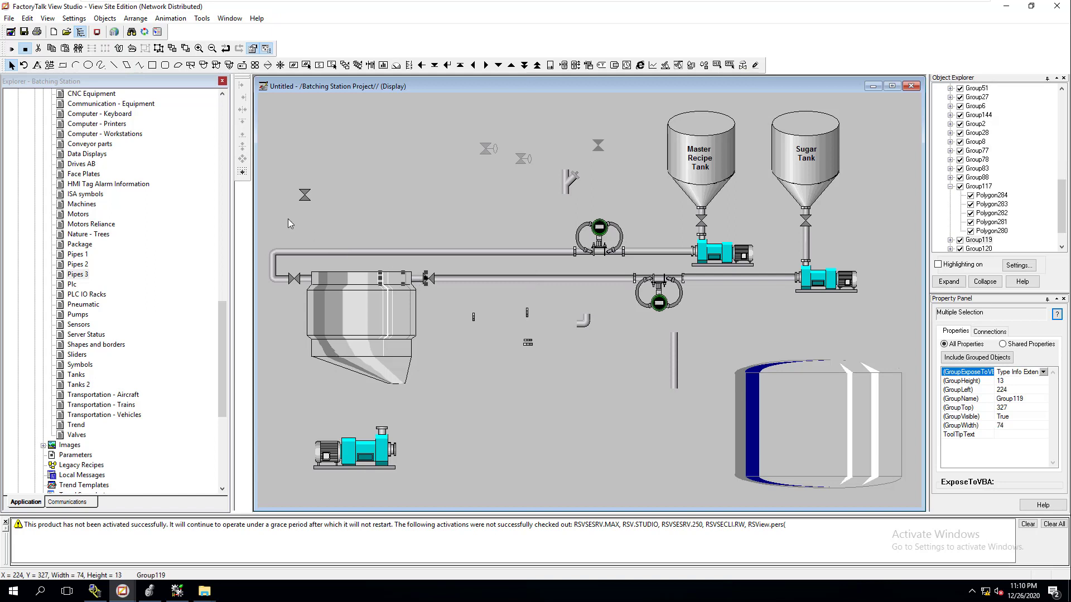
{"action": "left_click", "coordinate": [121, 49]}
{"action": "left_click", "coordinate": [509, 267]}
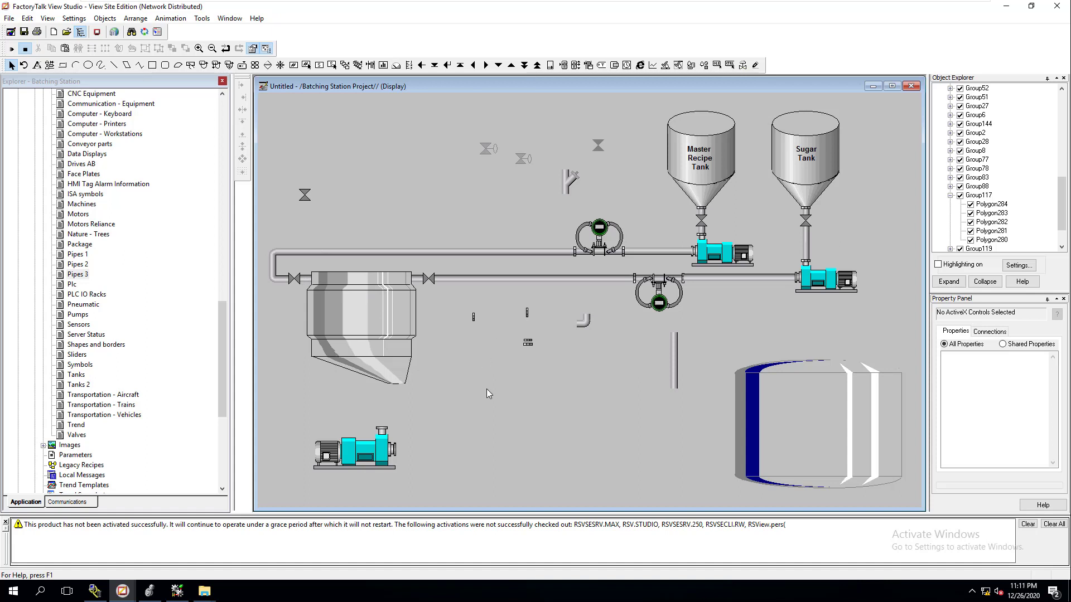
Step: Duplicate the Master Recipe Tank label and place the copy on the mixing vessel at about x 157, y 361
{"action": "left_click", "coordinate": [360, 316]}
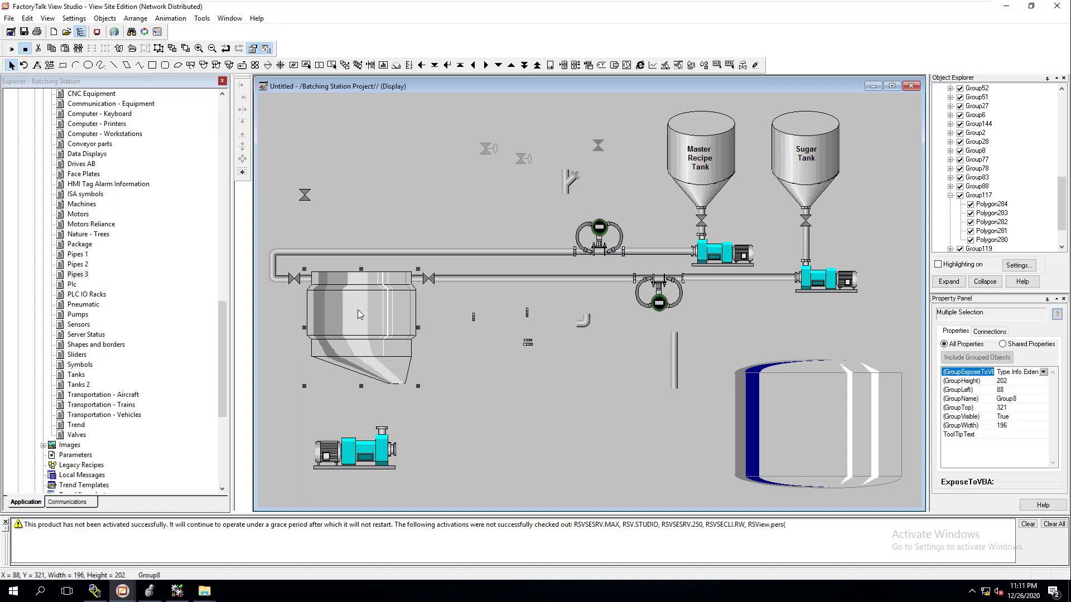
{"action": "left_click", "coordinate": [104, 18]}
{"action": "mouse_move", "coordinate": [116, 58]}
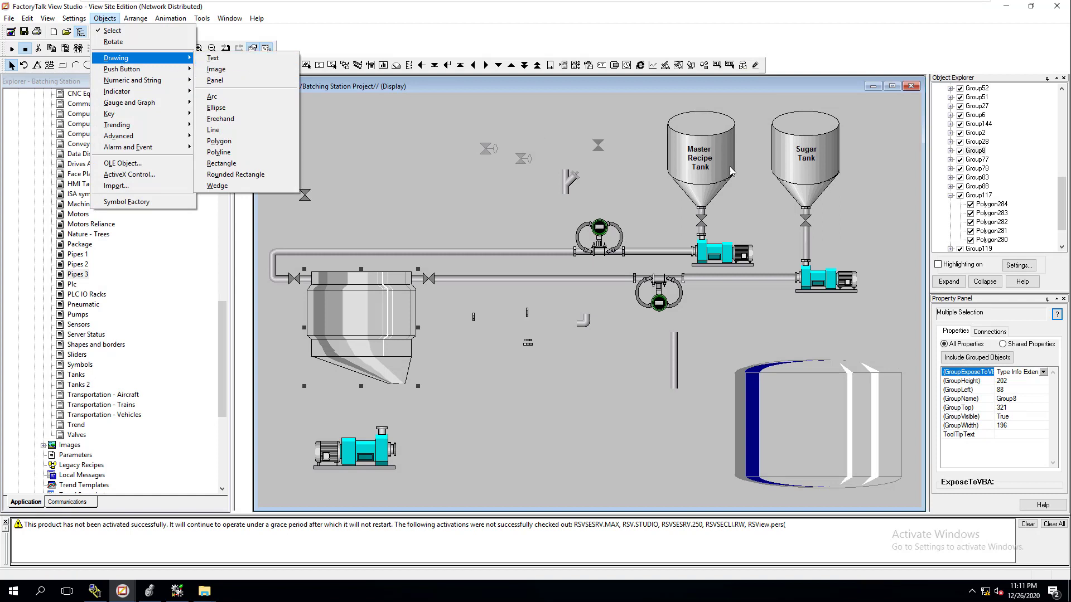
{"action": "left_click", "coordinate": [704, 168]}
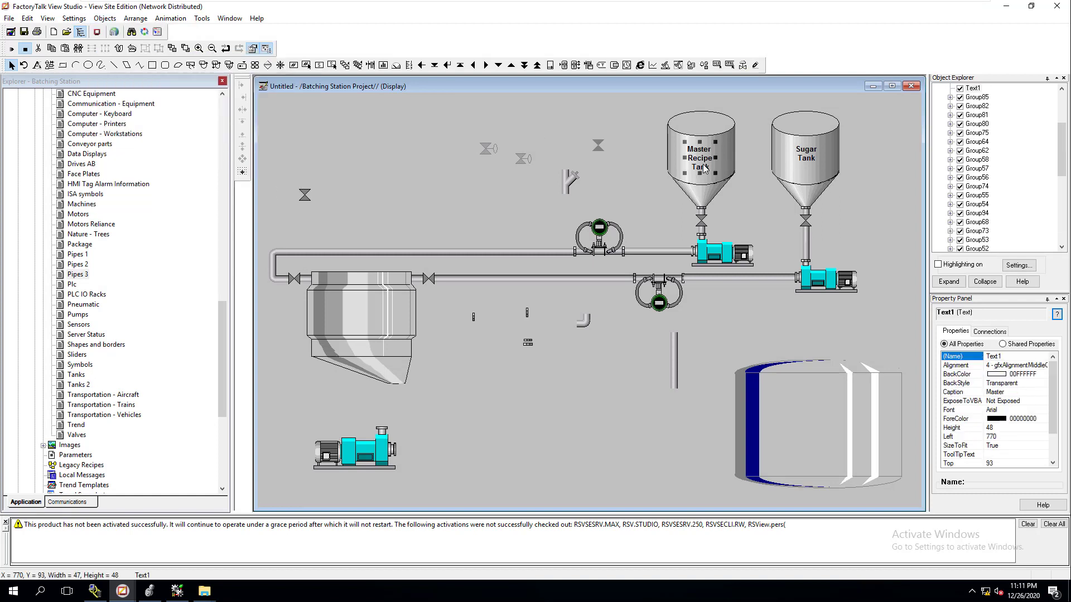
{"action": "key", "text": "ctrl+d"}
{"action": "left_click_drag", "start_coordinate": [707, 165], "coordinate": [360, 313]}
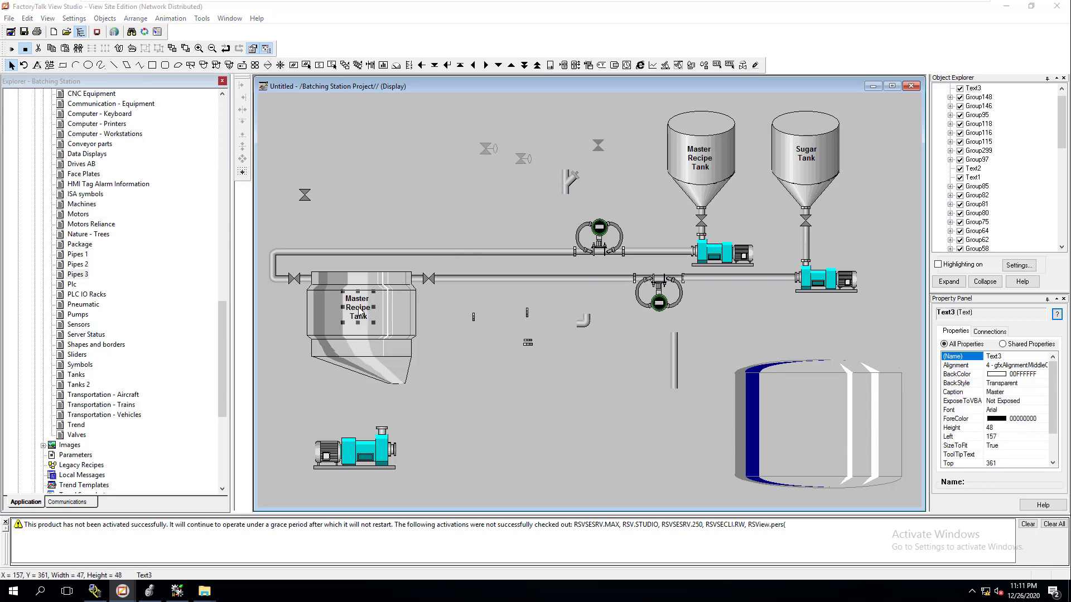
Step: Change the text of the mixing vessel's copied label to "Product Mixing Tank" on three lines
{"action": "double_click", "coordinate": [358, 308]}
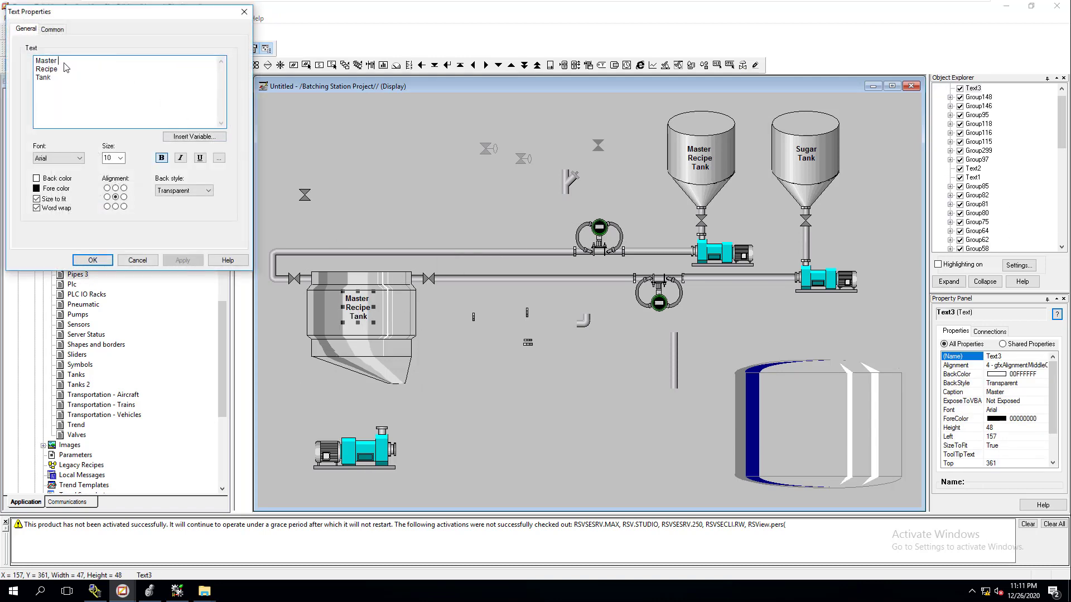
{"action": "left_click_drag", "start_coordinate": [58, 69], "coordinate": [35, 64]}
{"action": "type", "text": "Product"}
{"action": "key", "text": "Return"}
{"action": "left_click", "coordinate": [180, 261]}
{"action": "left_click", "coordinate": [93, 261]}
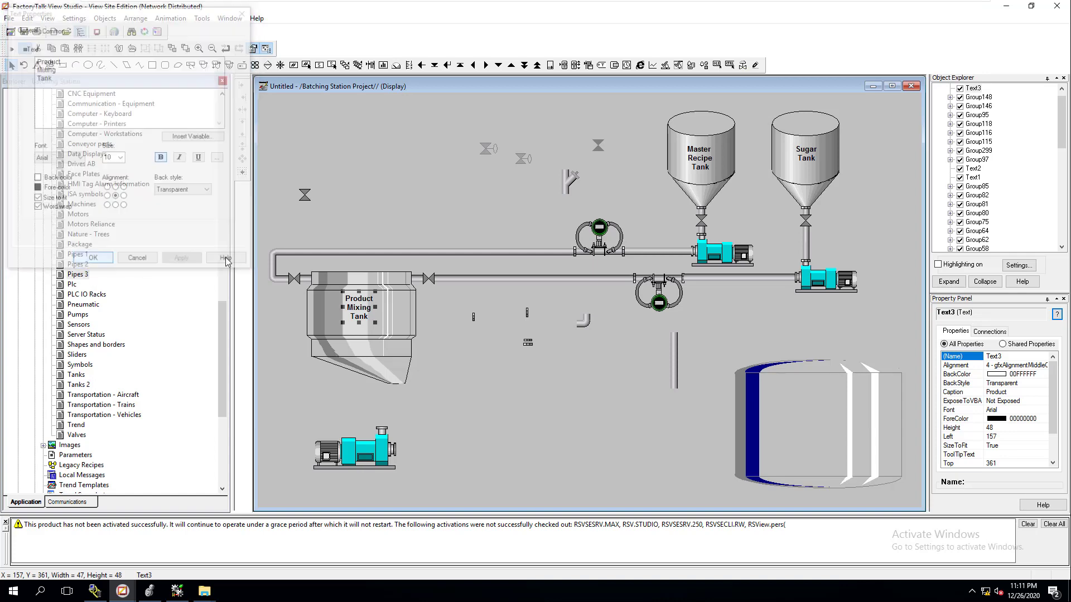
{"action": "left_click", "coordinate": [386, 203]}
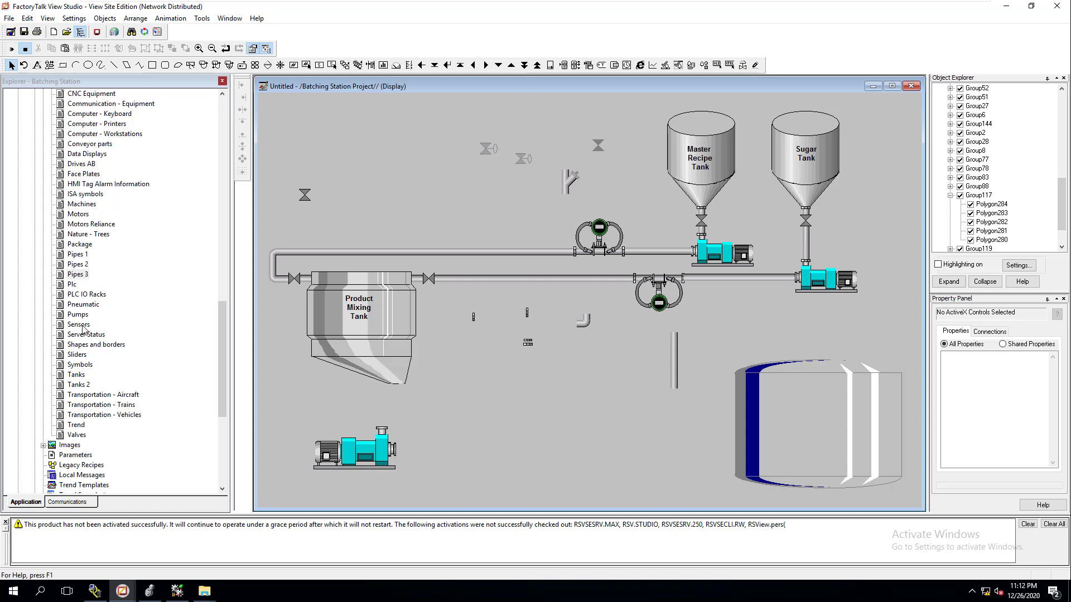
Step: Examine the Tanks and Tanks 2 symbol libraries for usable tank graphics, closing both without saving changes
{"action": "left_click", "coordinate": [74, 285]}
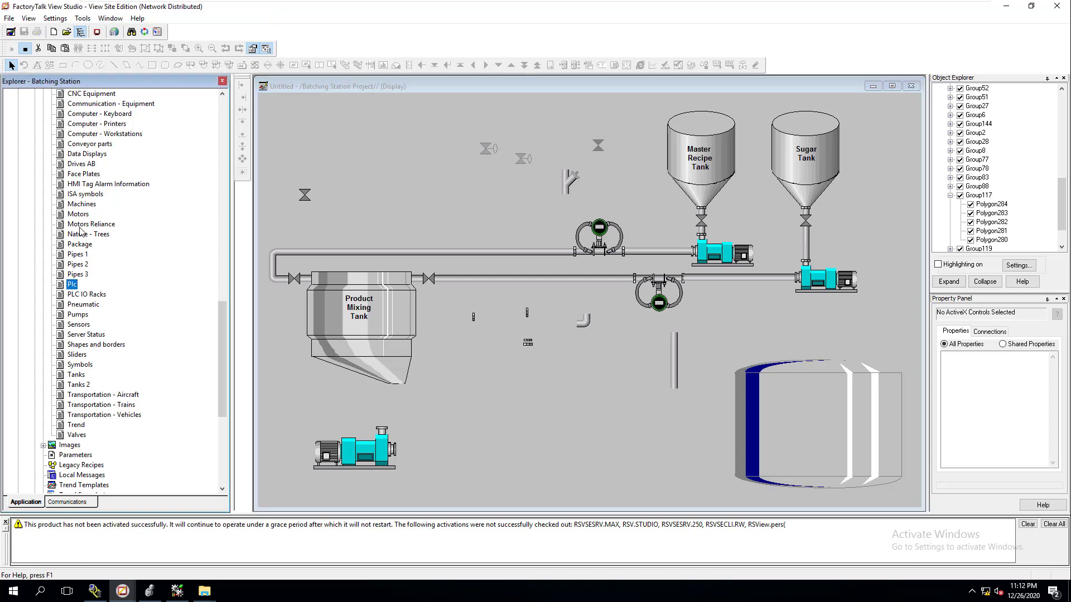
{"action": "double_click", "coordinate": [77, 376]}
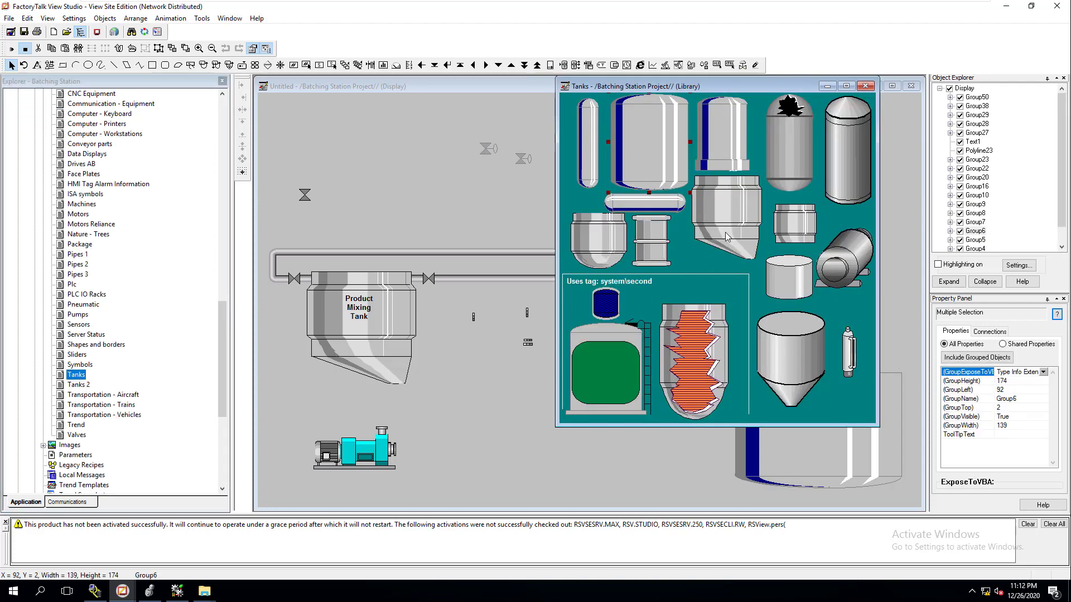
{"action": "left_click", "coordinate": [866, 87]}
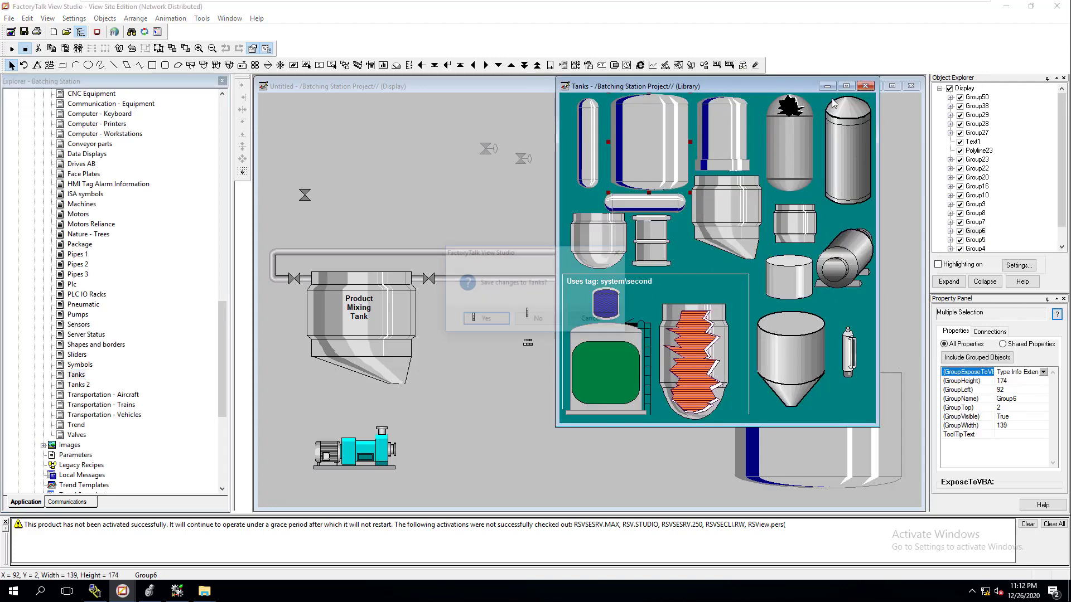
{"action": "left_click", "coordinate": [538, 319]}
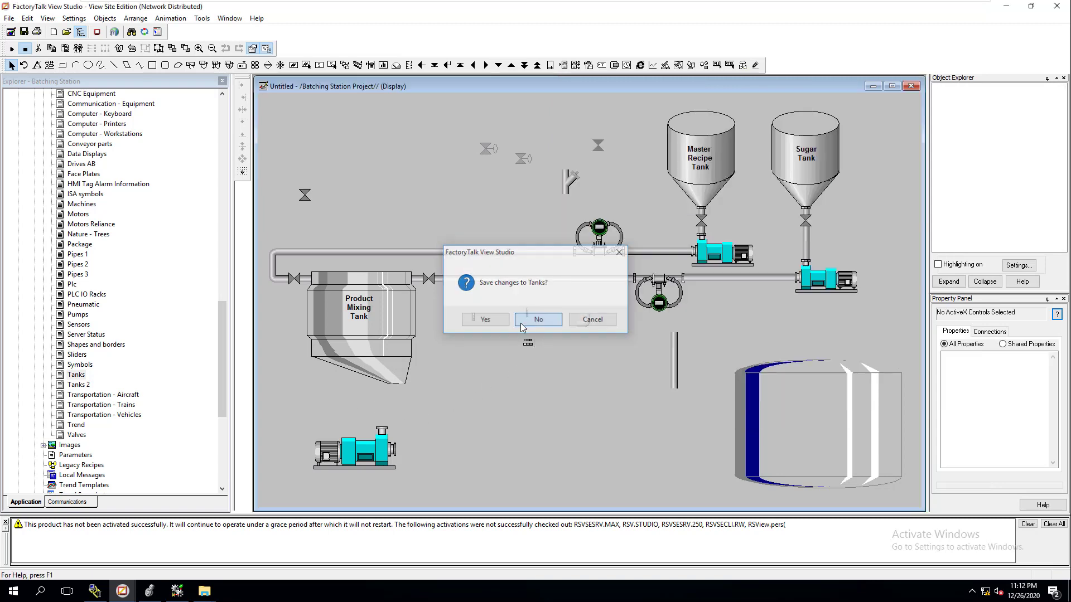
{"action": "left_click", "coordinate": [85, 385]}
{"action": "double_click", "coordinate": [84, 386]}
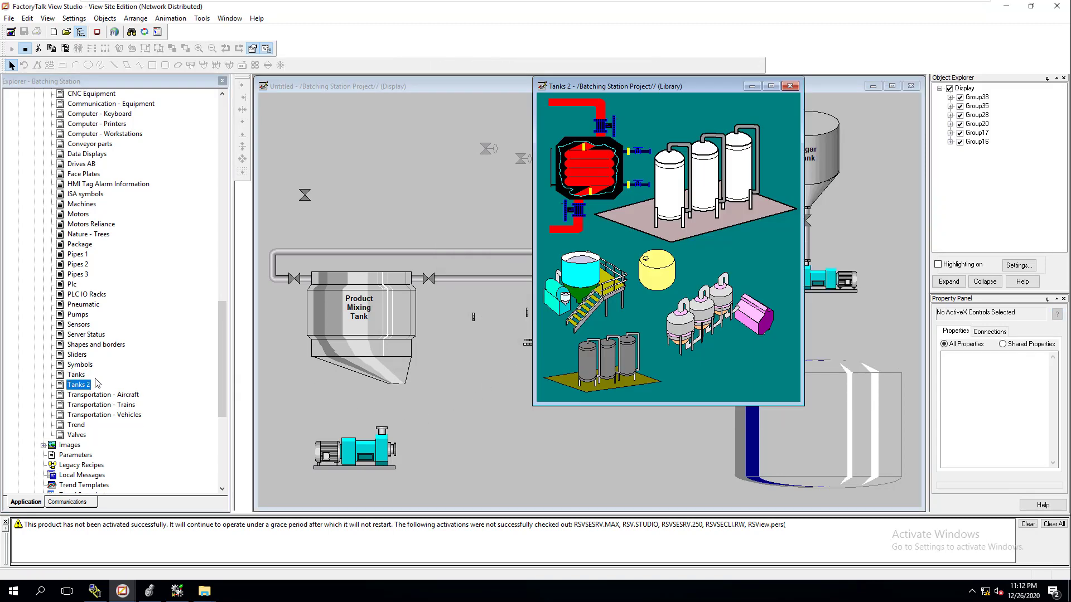
{"action": "left_click", "coordinate": [788, 87]}
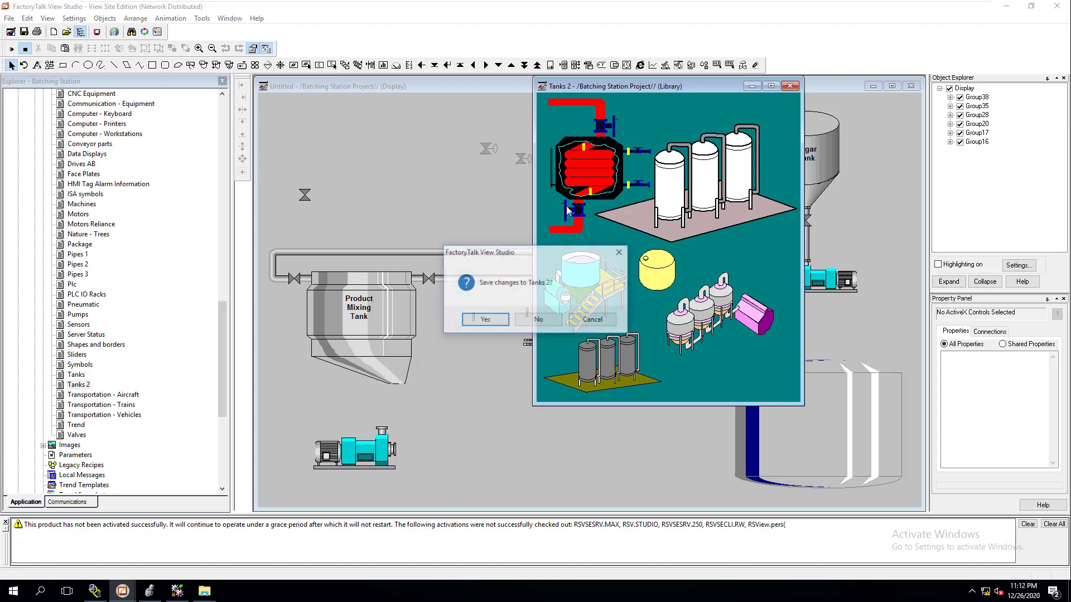
{"action": "left_click", "coordinate": [539, 320]}
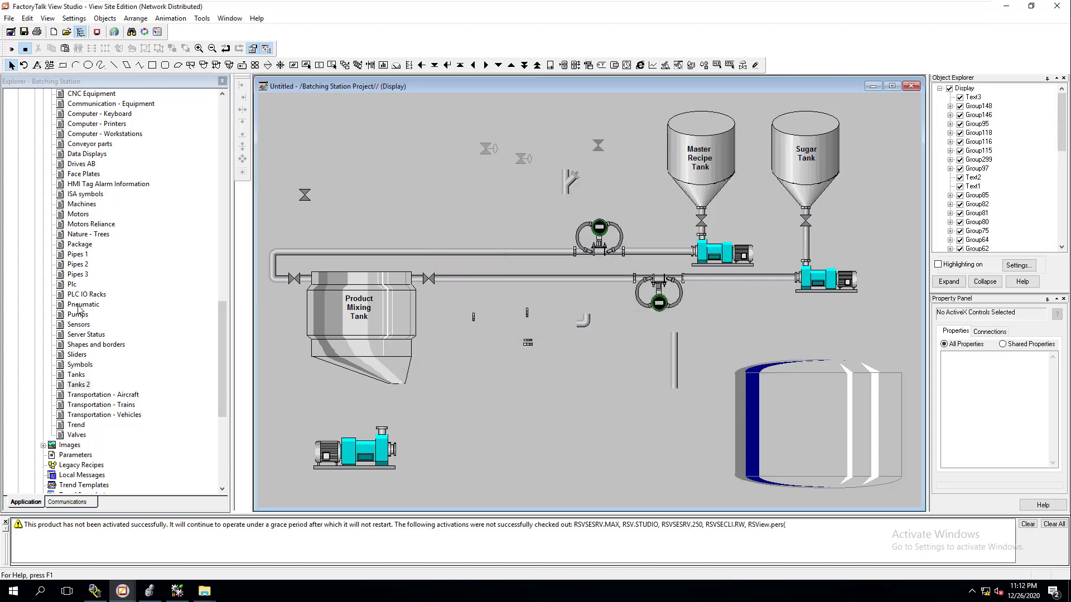
Step: Examine the Motors and Motors Reliance libraries for a suitable motor graphic, closing both without saving changes
{"action": "double_click", "coordinate": [78, 214]}
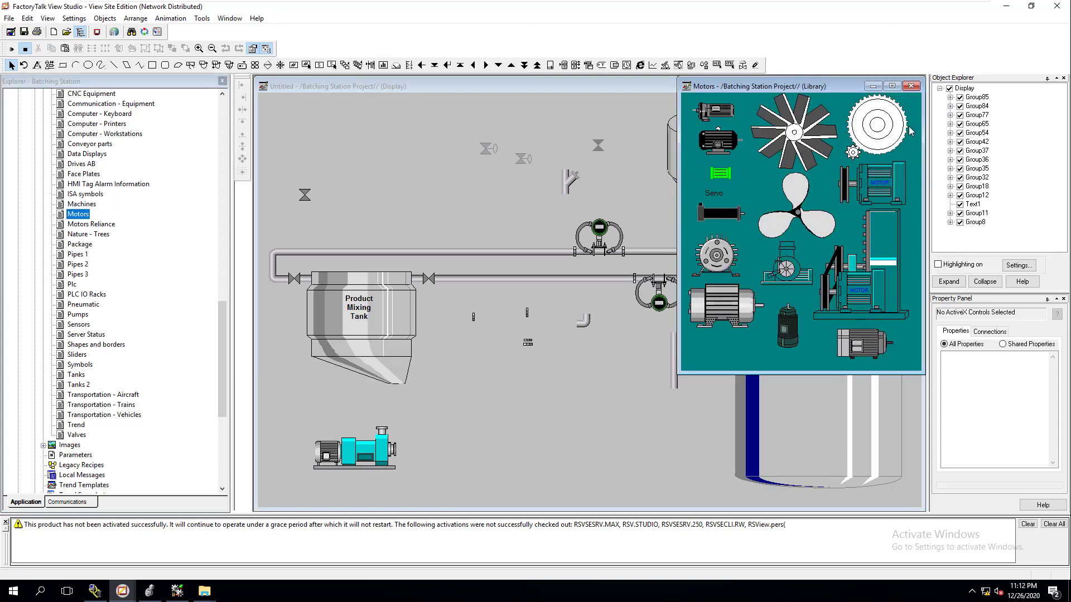
{"action": "left_click", "coordinate": [912, 86]}
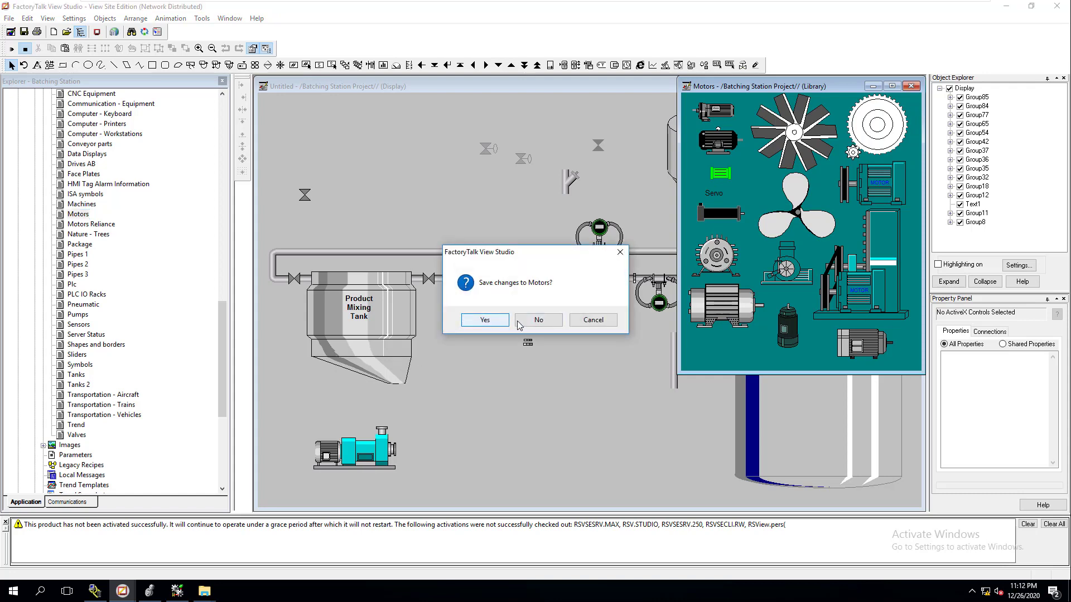
{"action": "left_click", "coordinate": [520, 322]}
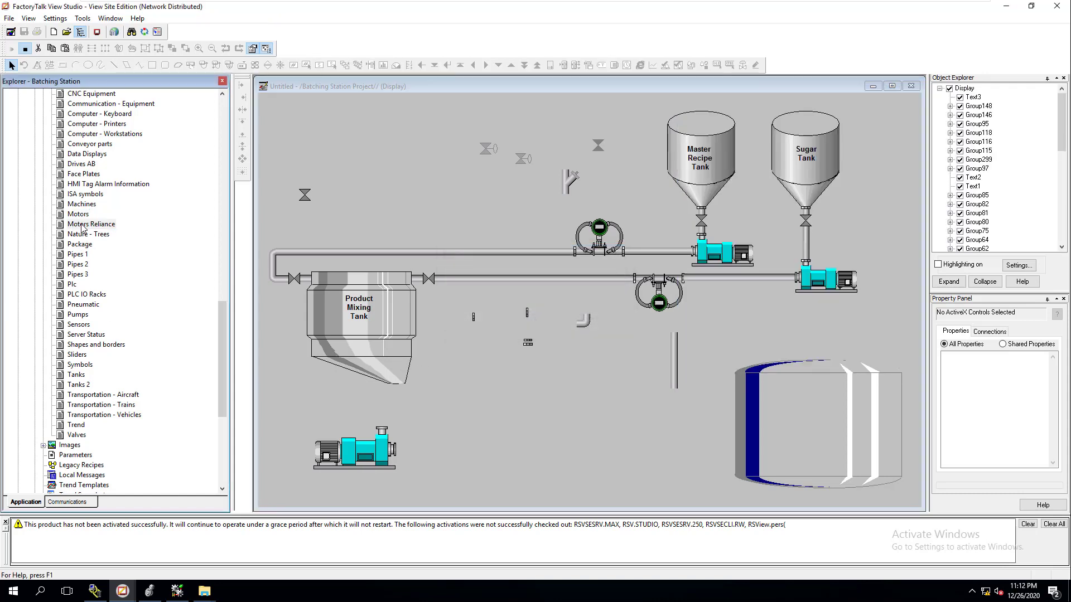
{"action": "double_click", "coordinate": [81, 224]}
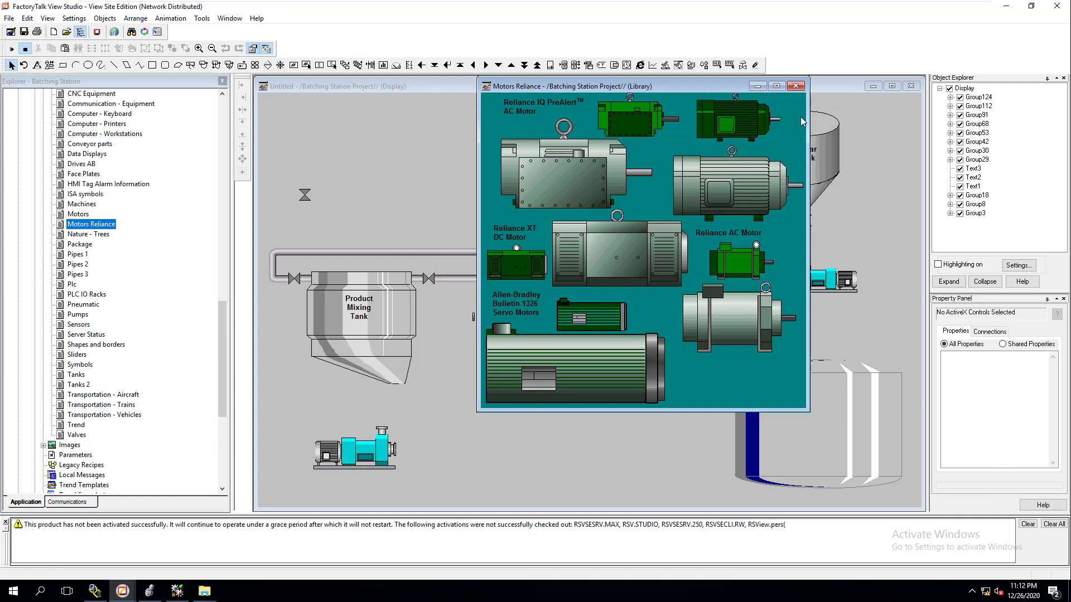
{"action": "left_click", "coordinate": [796, 86]}
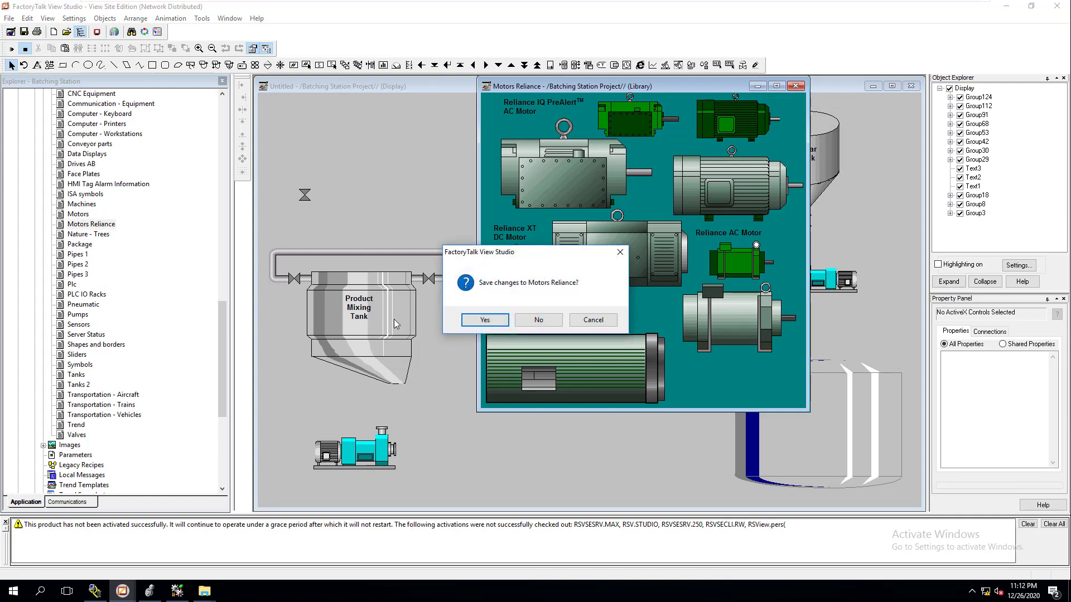
{"action": "left_click", "coordinate": [531, 321]}
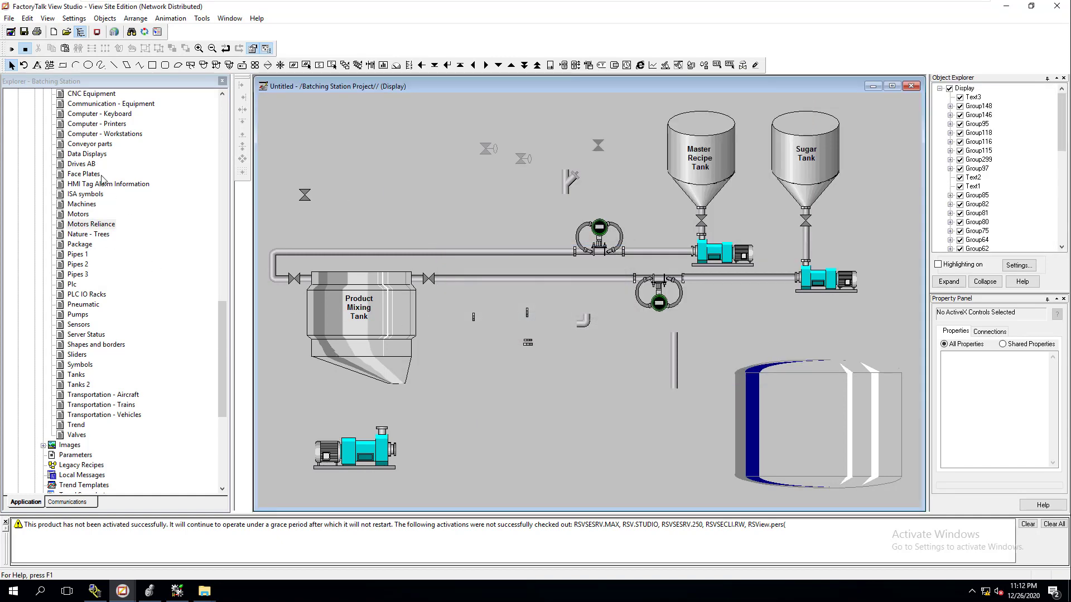
Step: Examine the Bottles, Buttons - Industrial and Conveyor parts libraries, closing each without saving changes
{"action": "scroll", "coordinate": [88, 174], "scroll_direction": "up", "scroll_amount": 2}
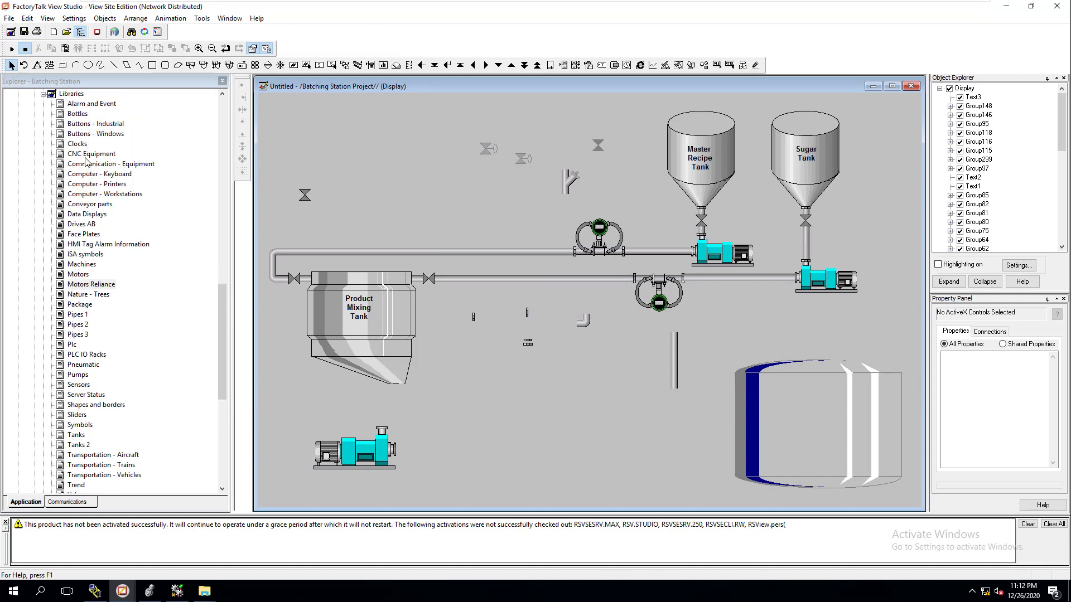
{"action": "double_click", "coordinate": [77, 113]}
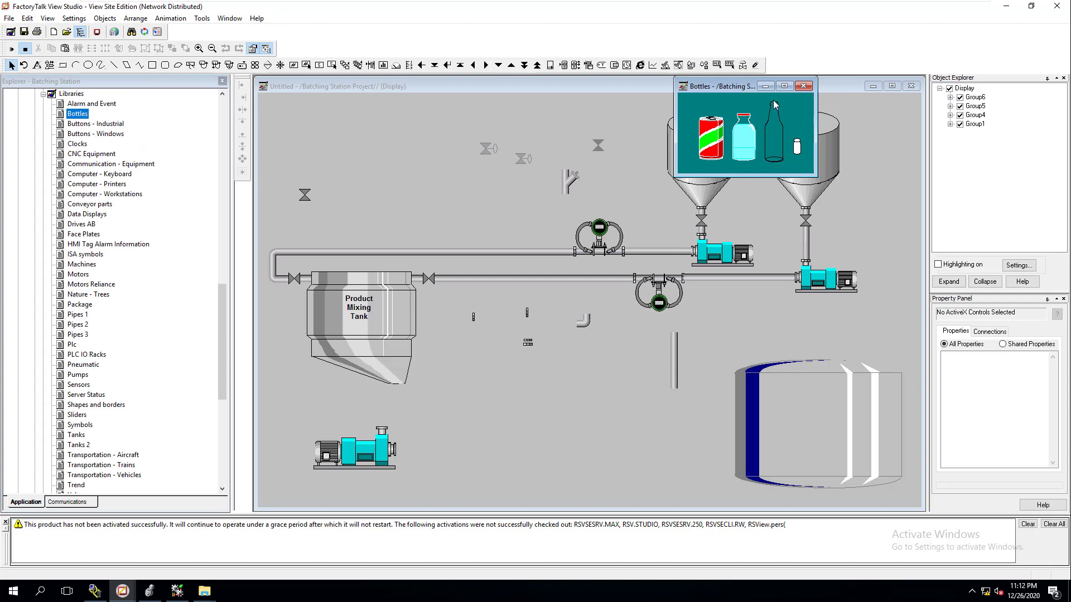
{"action": "left_click", "coordinate": [804, 86]}
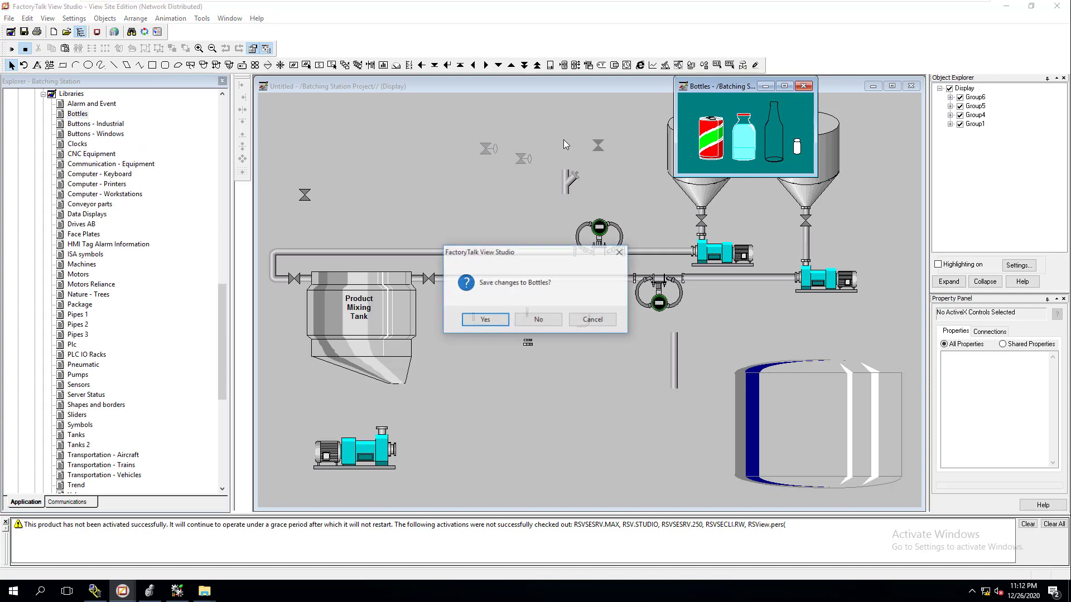
{"action": "left_click", "coordinate": [529, 326]}
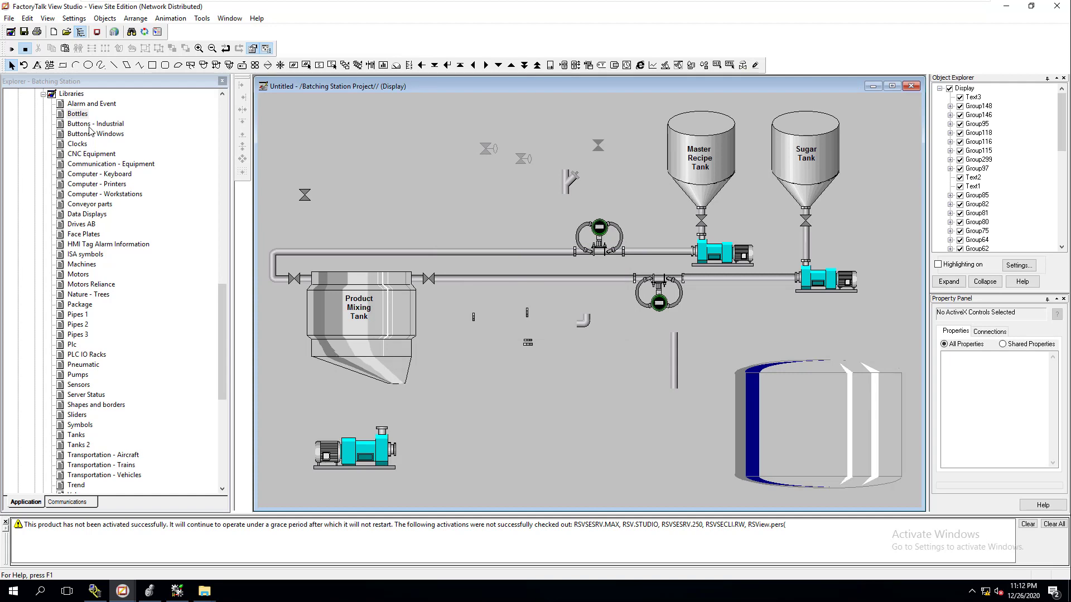
{"action": "double_click", "coordinate": [91, 124]}
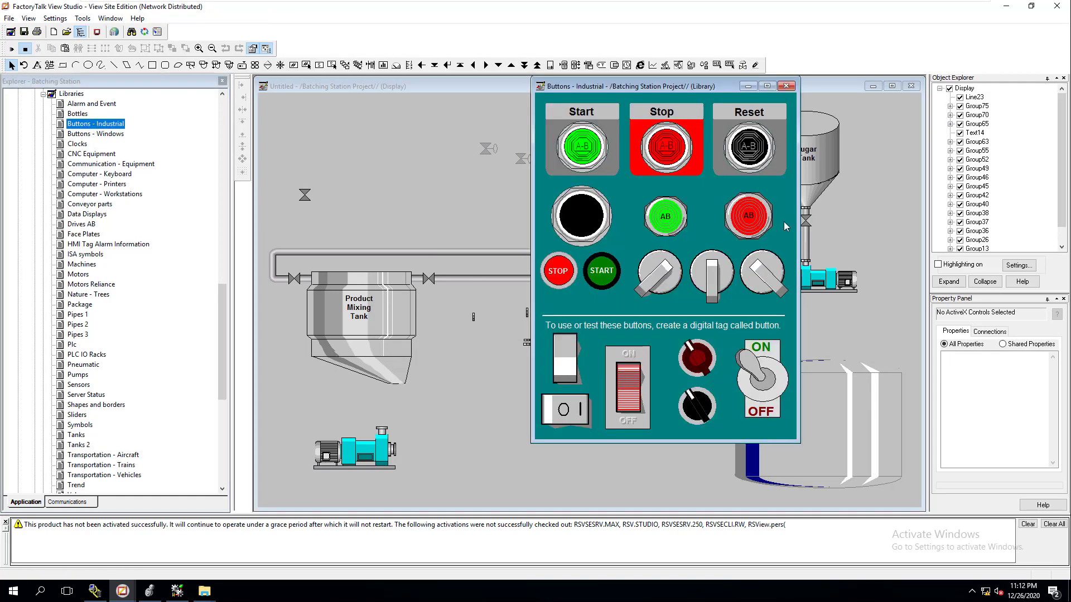
{"action": "left_click", "coordinate": [785, 87]}
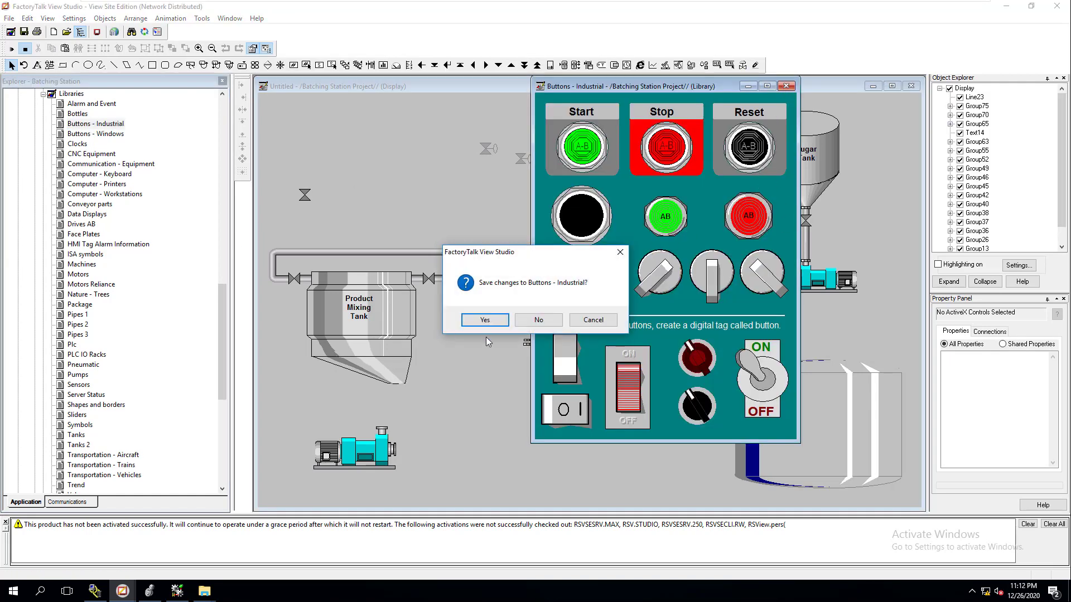
{"action": "left_click", "coordinate": [538, 319]}
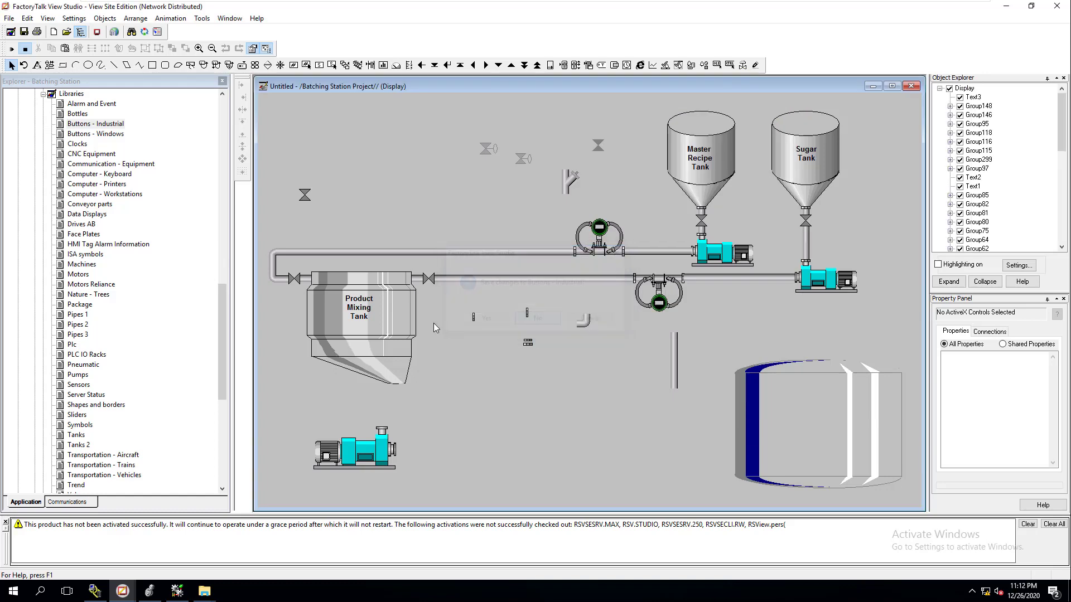
{"action": "left_click", "coordinate": [92, 205]}
{"action": "double_click", "coordinate": [92, 205]}
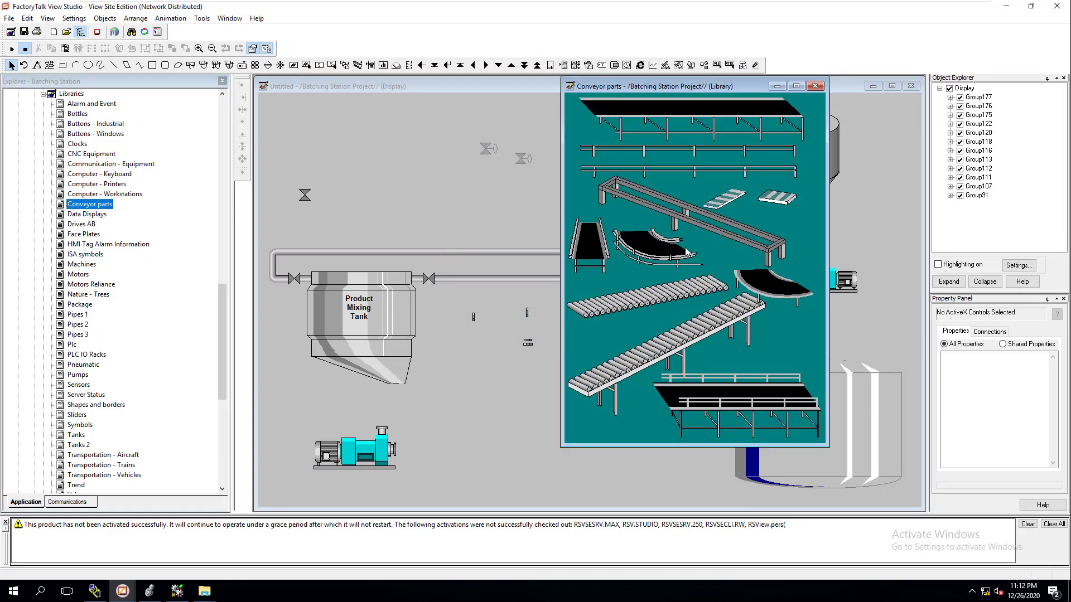
{"action": "left_click", "coordinate": [815, 86]}
{"action": "left_click", "coordinate": [558, 323]}
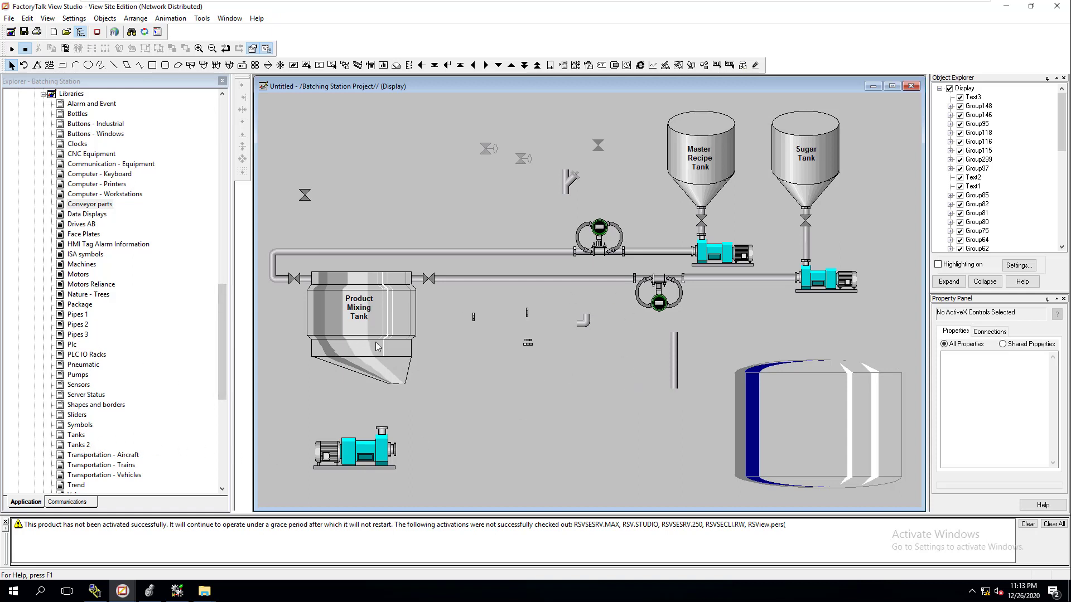
Step: Copy the Master Recipe Tank's pump to about x 346, y 560 and delete the larger pump below the mixing tank
{"action": "left_click", "coordinate": [374, 450]}
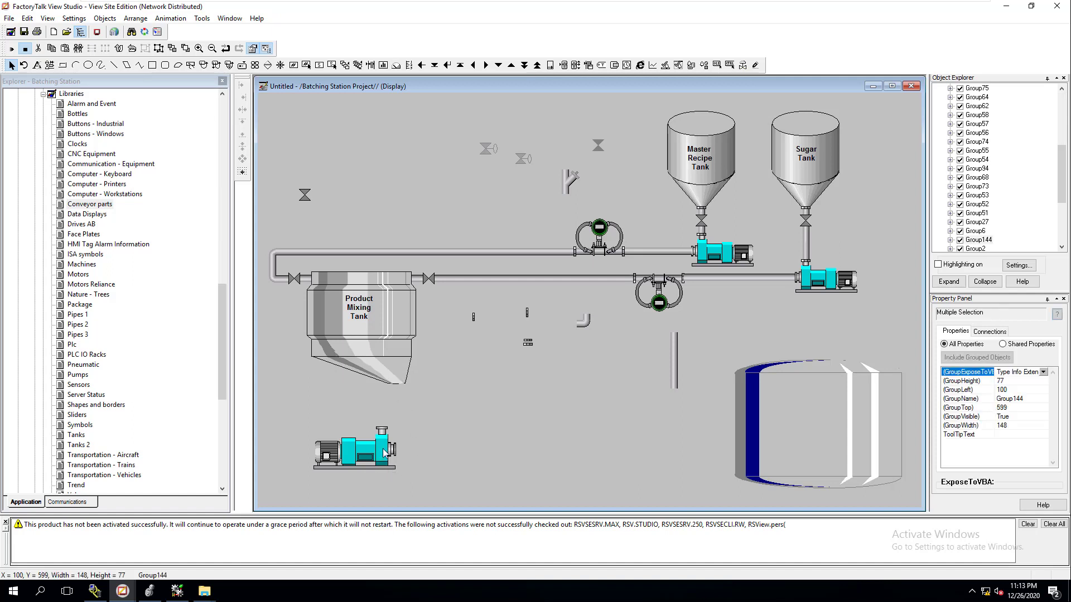
{"action": "left_click_drag", "start_coordinate": [383, 448], "coordinate": [396, 438]}
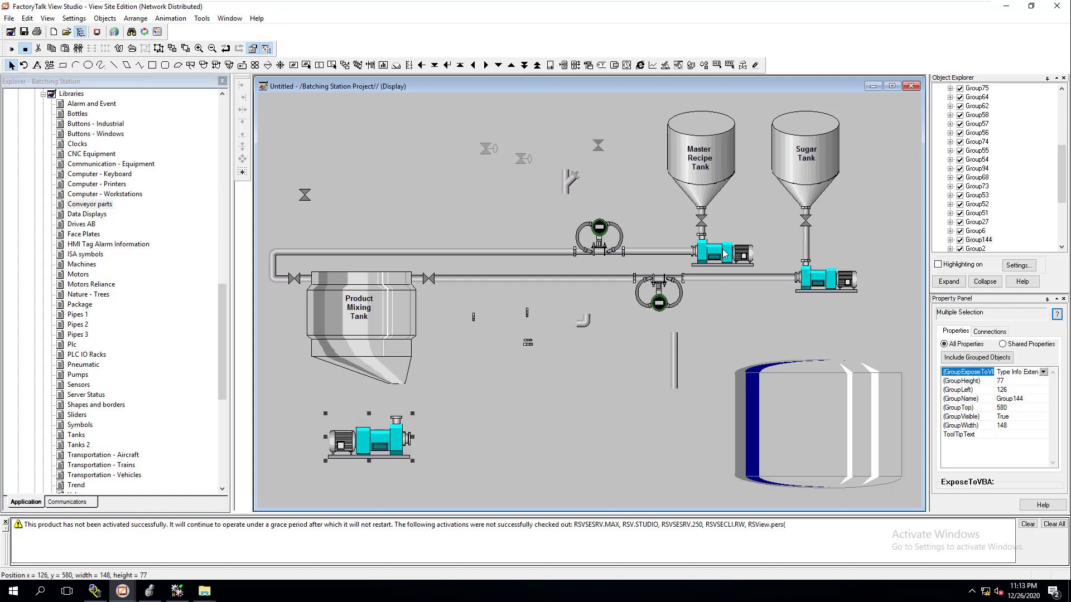
{"action": "left_click", "coordinate": [726, 253]}
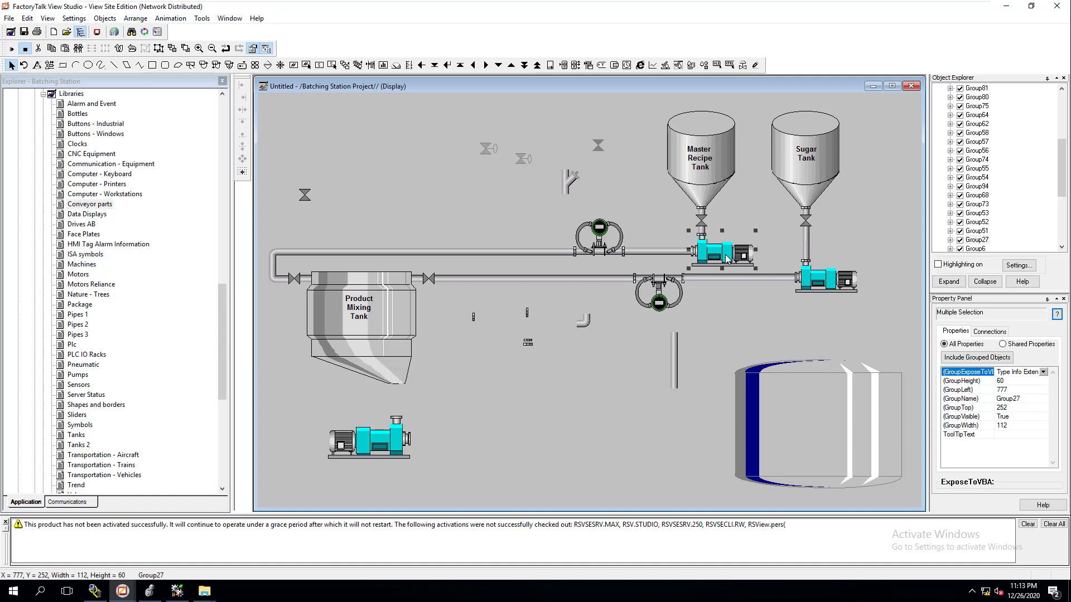
{"action": "left_click_drag", "start_coordinate": [726, 258], "coordinate": [486, 429]}
{"action": "left_click", "coordinate": [392, 444]}
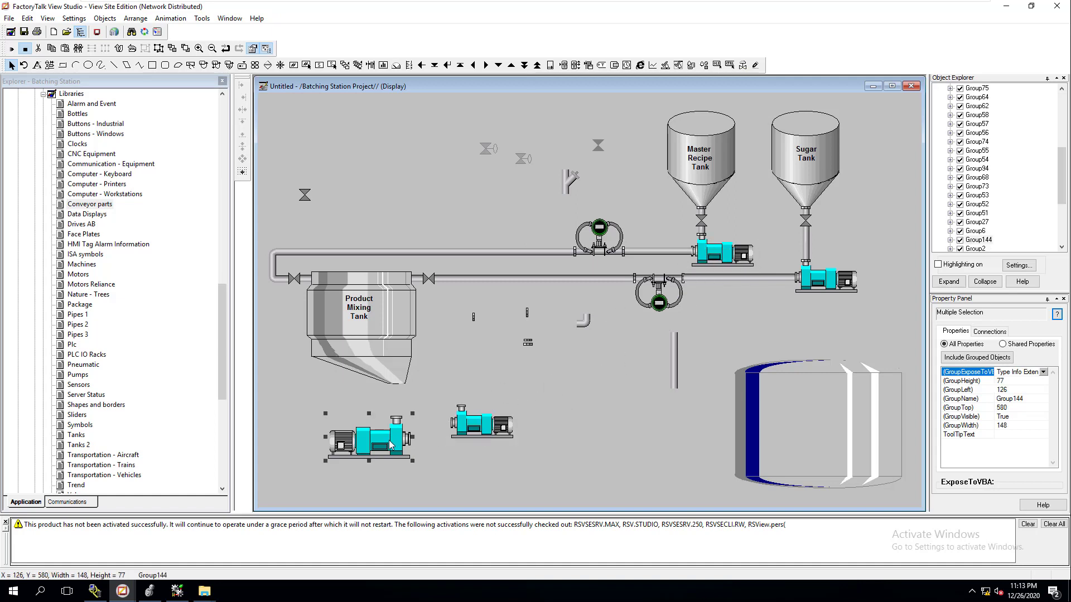
{"action": "key", "text": "Delete"}
Step: Flip the copied pump horizontally and place it below the mixing tank at about x 158, y 597
{"action": "left_click", "coordinate": [491, 431]}
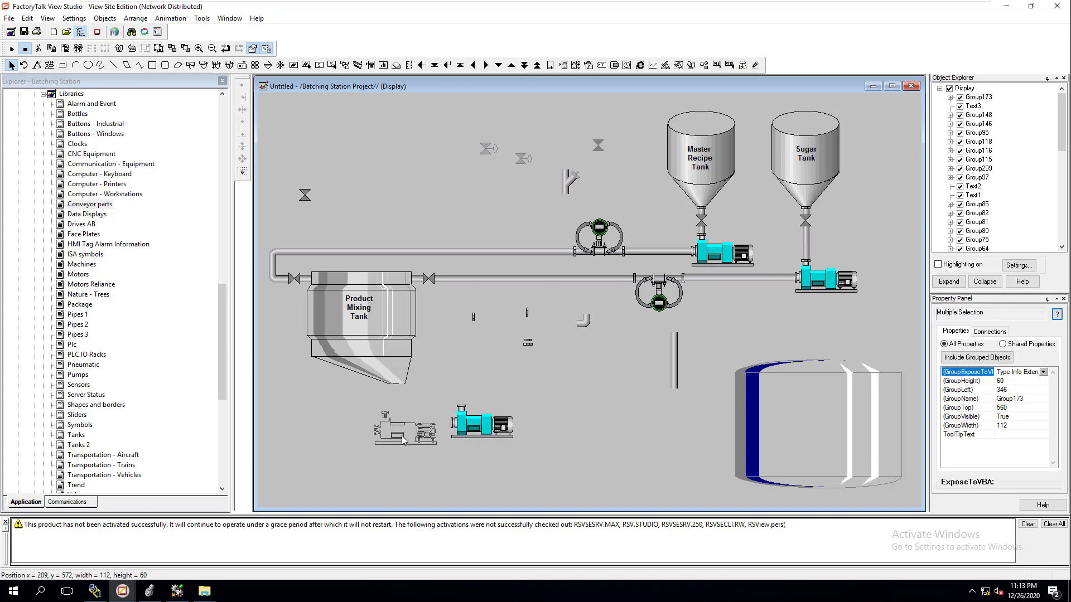
{"action": "left_click_drag", "start_coordinate": [492, 432], "coordinate": [400, 438]}
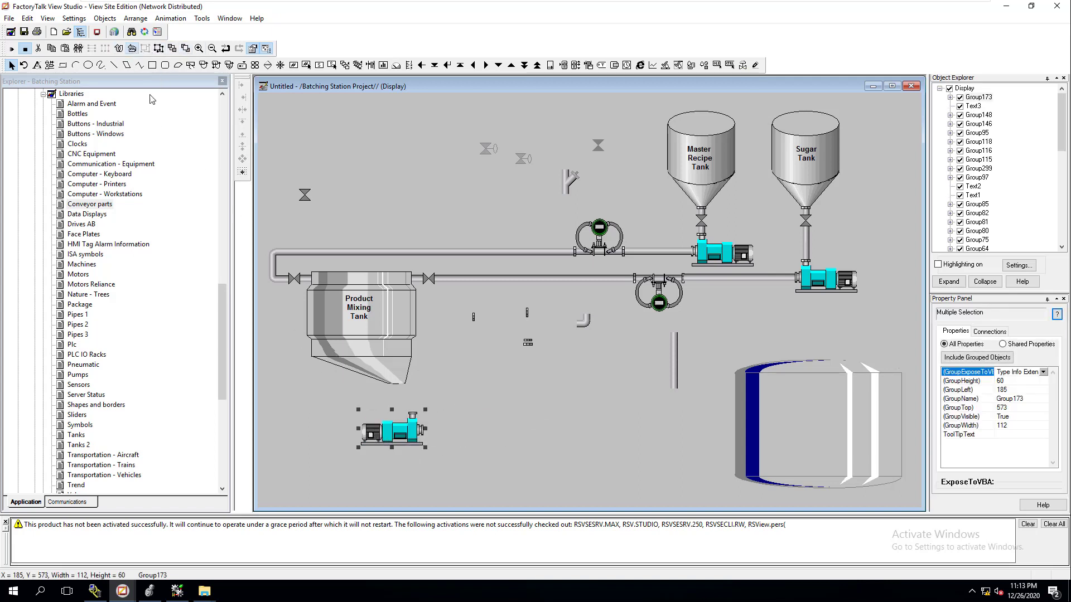
{"action": "left_click", "coordinate": [132, 48]}
{"action": "left_click_drag", "start_coordinate": [402, 436], "coordinate": [391, 447]}
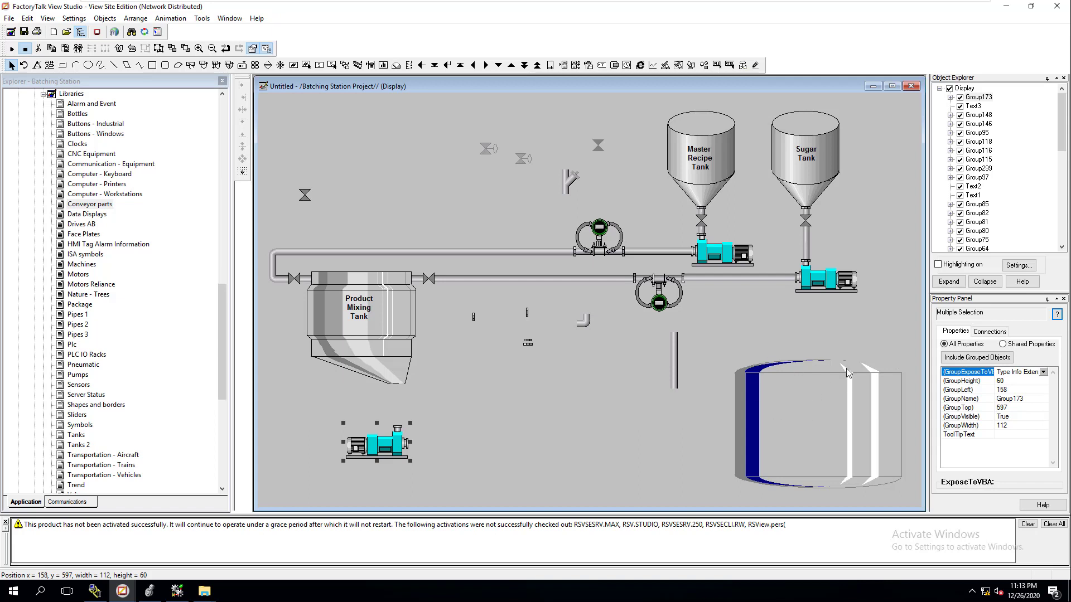
Step: Duplicate the Product Mixing Tank label and place the copy on the large unlabelled tank at about x 983, y 552
{"action": "left_click", "coordinate": [368, 311]}
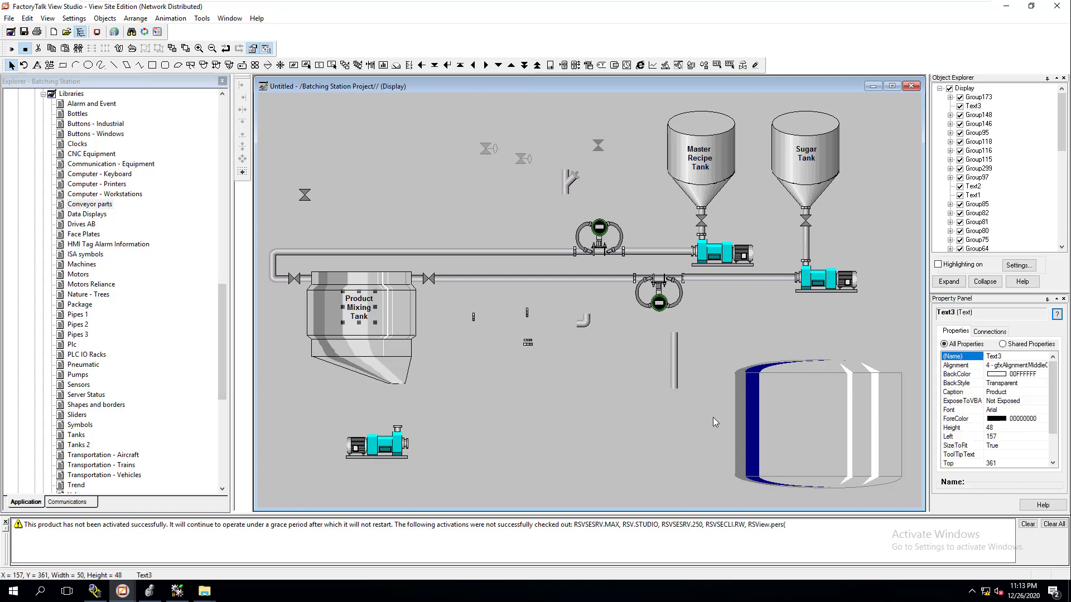
{"action": "key", "text": "ctrl+d"}
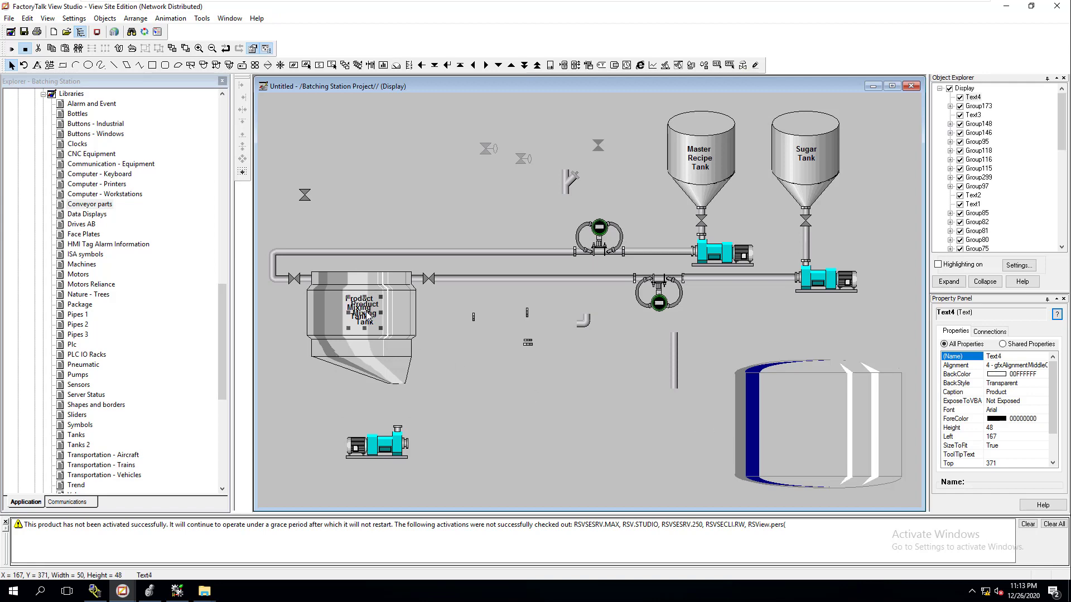
{"action": "left_click_drag", "start_coordinate": [364, 306], "coordinate": [821, 413]}
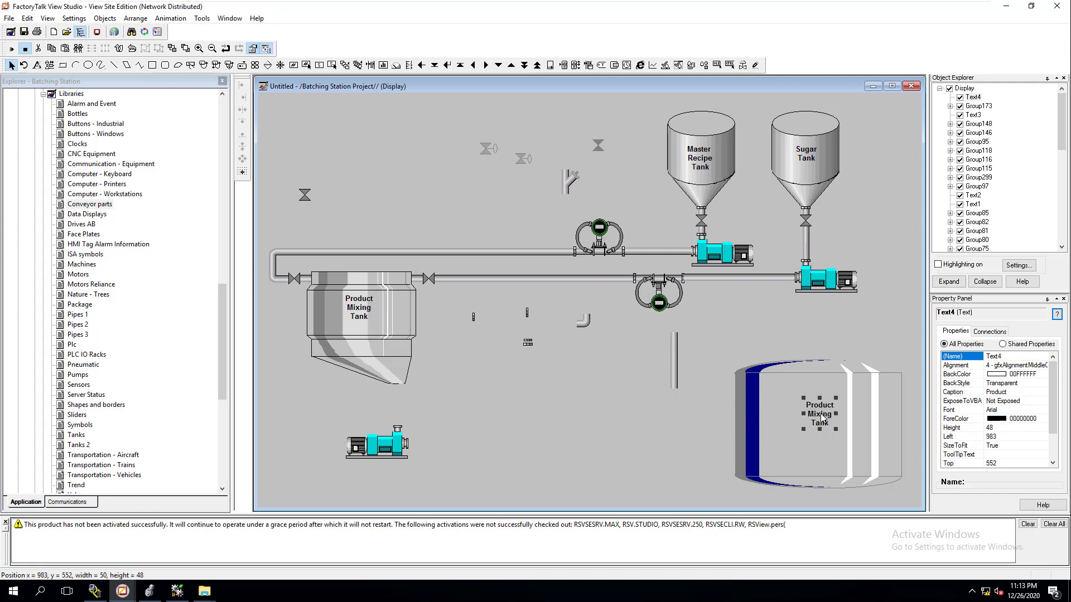
Step: Change the text of the large tank's copied label to "Finished Product Tank" on three lines
{"action": "double_click", "coordinate": [821, 414]}
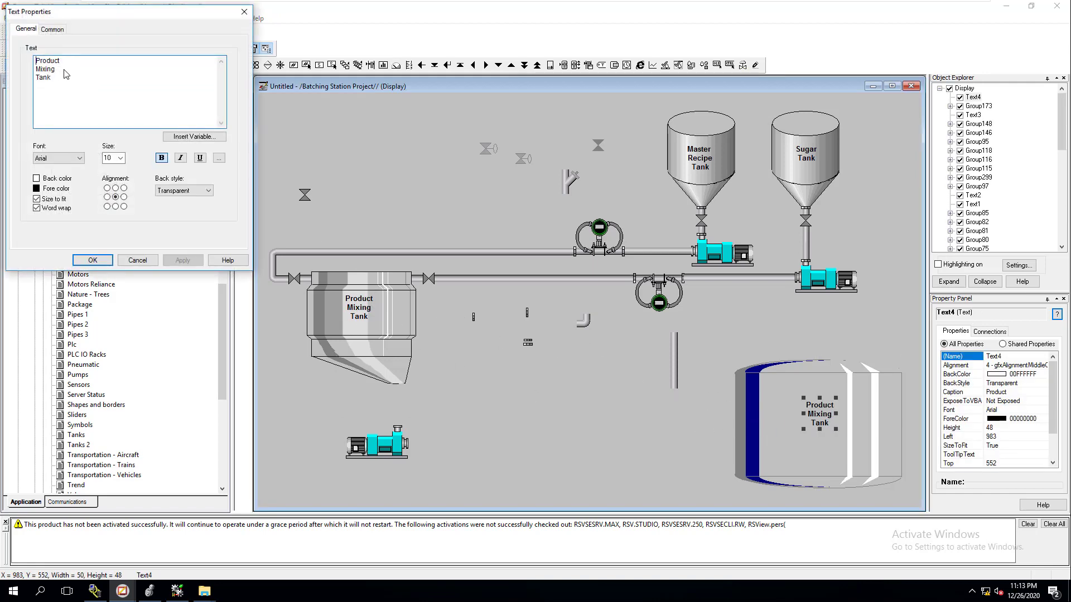
{"action": "left_click_drag", "start_coordinate": [57, 70], "coordinate": [40, 68]}
{"action": "type", "text": "Finihs"}
{"action": "key", "text": "BackSpace"}
{"action": "key", "text": "BackSpace"}
{"action": "type", "text": "shed"}
{"action": "key", "text": "Return"}
{"action": "type", "text": "Proudct"}
{"action": "key", "text": "BackSpace"}
{"action": "key", "text": "BackSpace"}
{"action": "key", "text": "BackSpace"}
{"action": "type", "text": "duc"}
{"action": "left_click", "coordinate": [186, 260]}
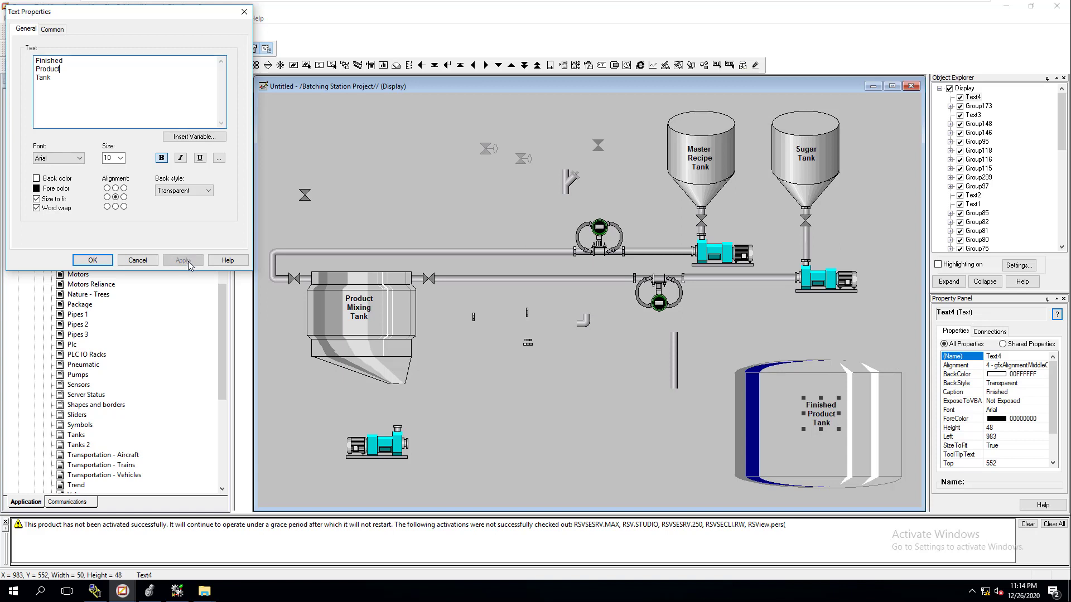
Step: Set the font size of the Finished Product Tank label to 12
{"action": "left_click", "coordinate": [121, 158]}
{"action": "left_click", "coordinate": [112, 195]}
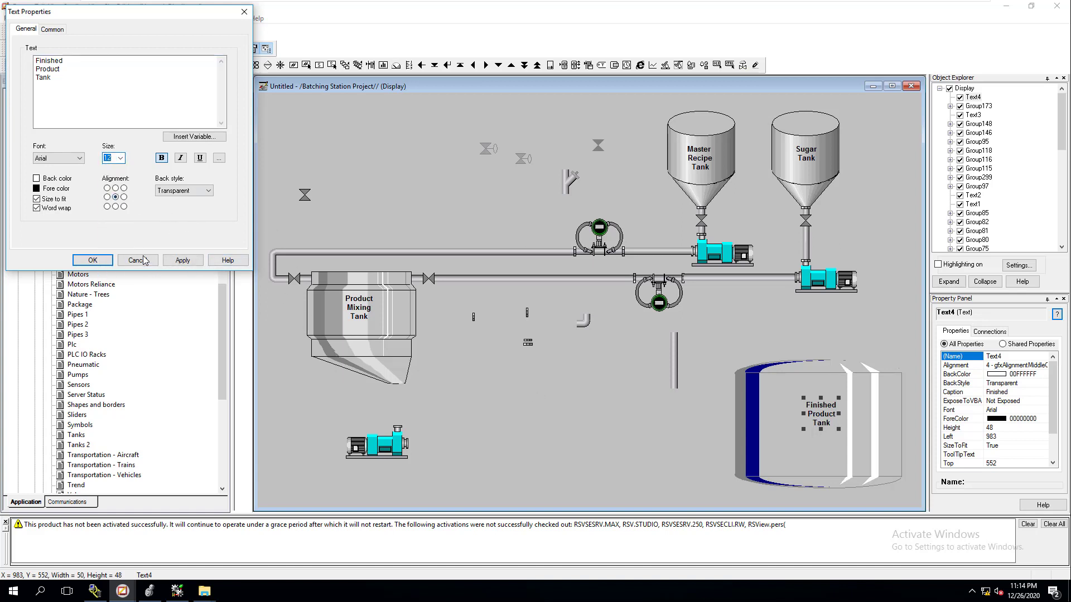
{"action": "left_click", "coordinate": [175, 261]}
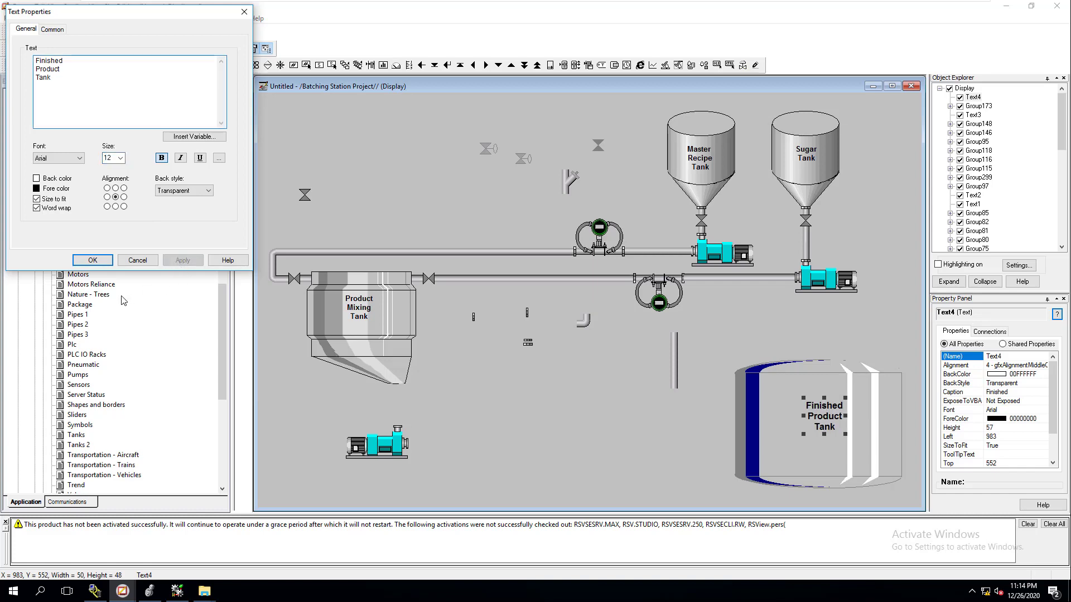
{"action": "left_click", "coordinate": [93, 261]}
Step: Set the font size of the Product Mixing Tank label to 12
{"action": "key", "text": "Tab"}
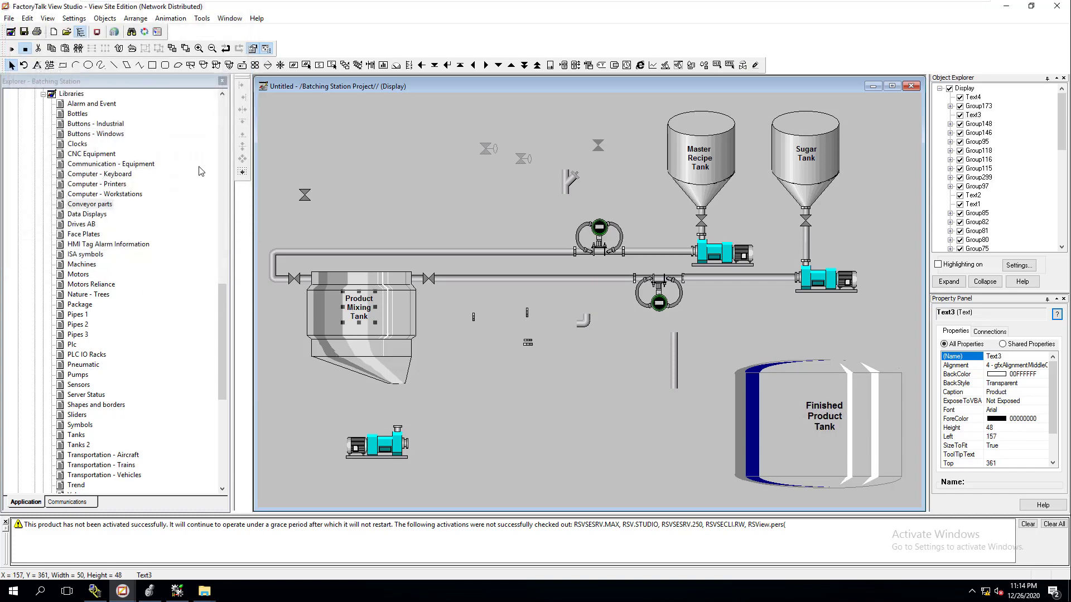
{"action": "double_click", "coordinate": [364, 313]}
{"action": "left_click", "coordinate": [120, 159]}
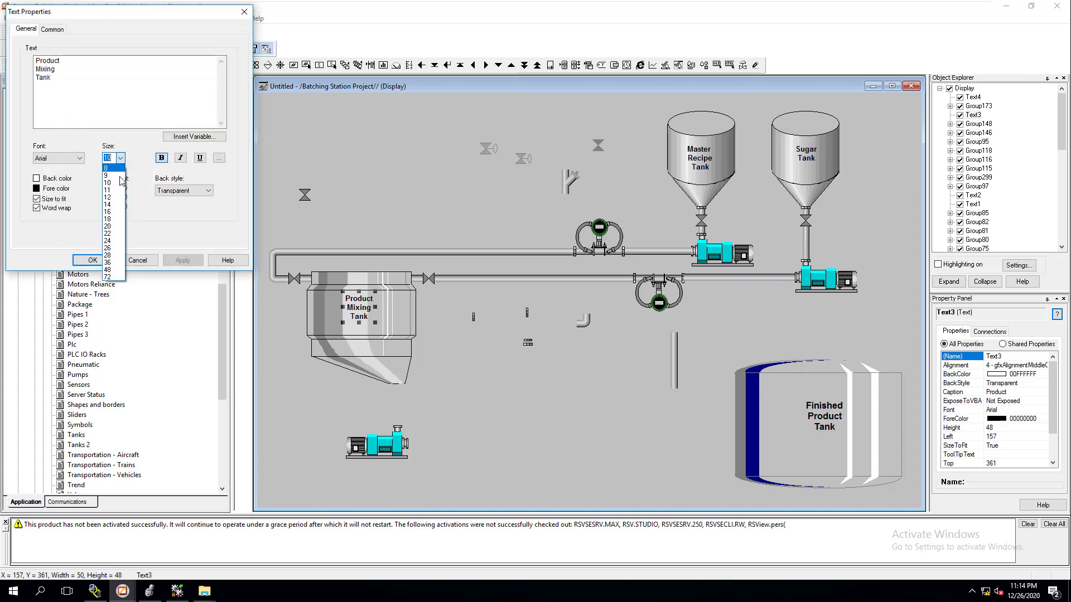
{"action": "left_click", "coordinate": [112, 199]}
{"action": "left_click", "coordinate": [189, 261]}
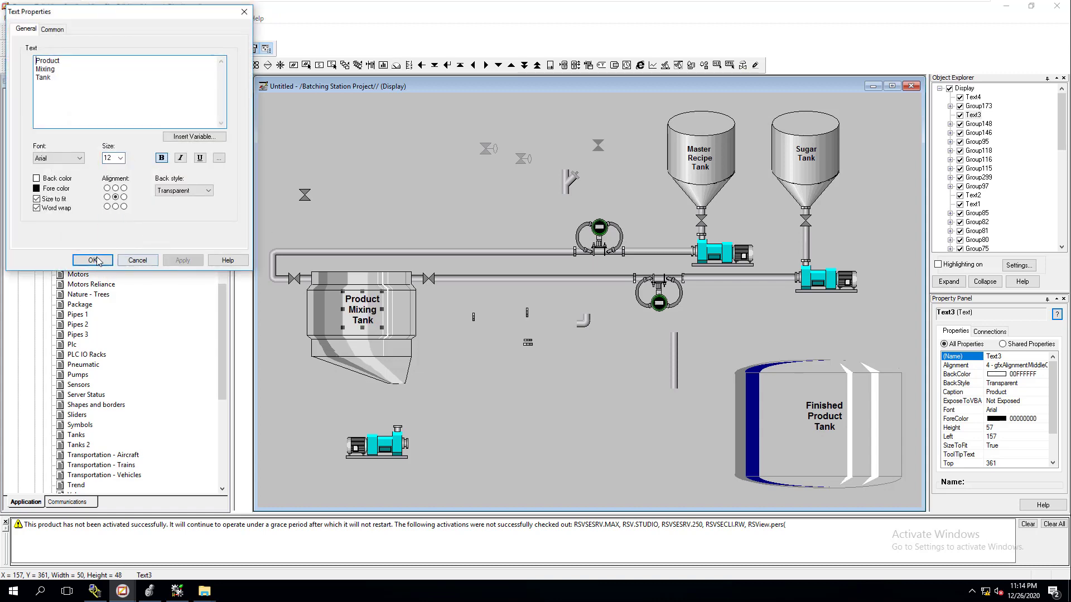
{"action": "left_click", "coordinate": [92, 260]}
{"action": "left_click", "coordinate": [528, 223]}
Step: Set the font size of the Master Recipe Tank label to 12
{"action": "double_click", "coordinate": [706, 167]}
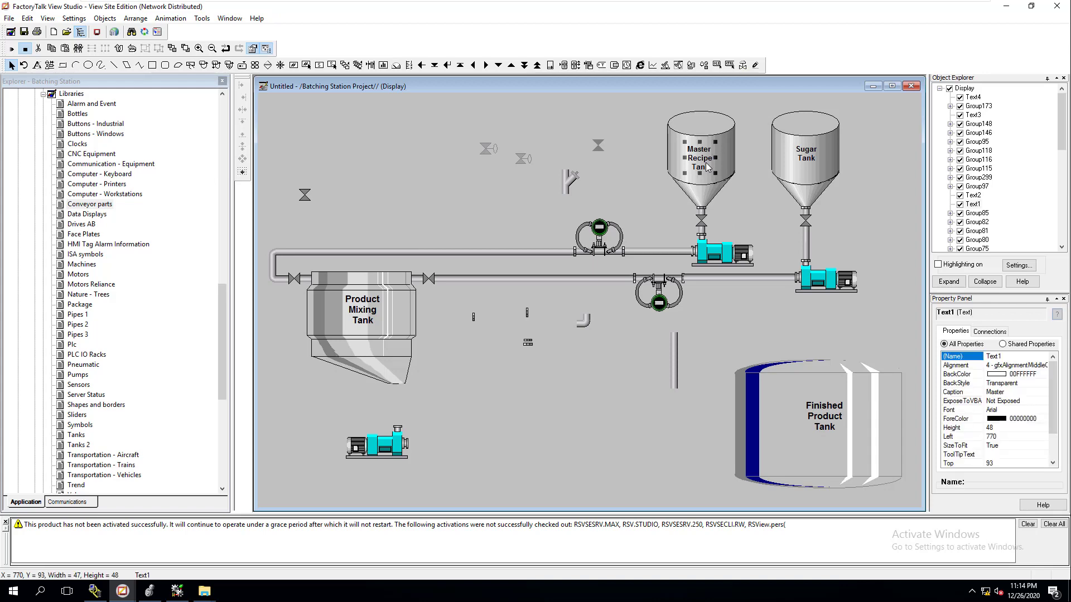
{"action": "left_click", "coordinate": [121, 159]}
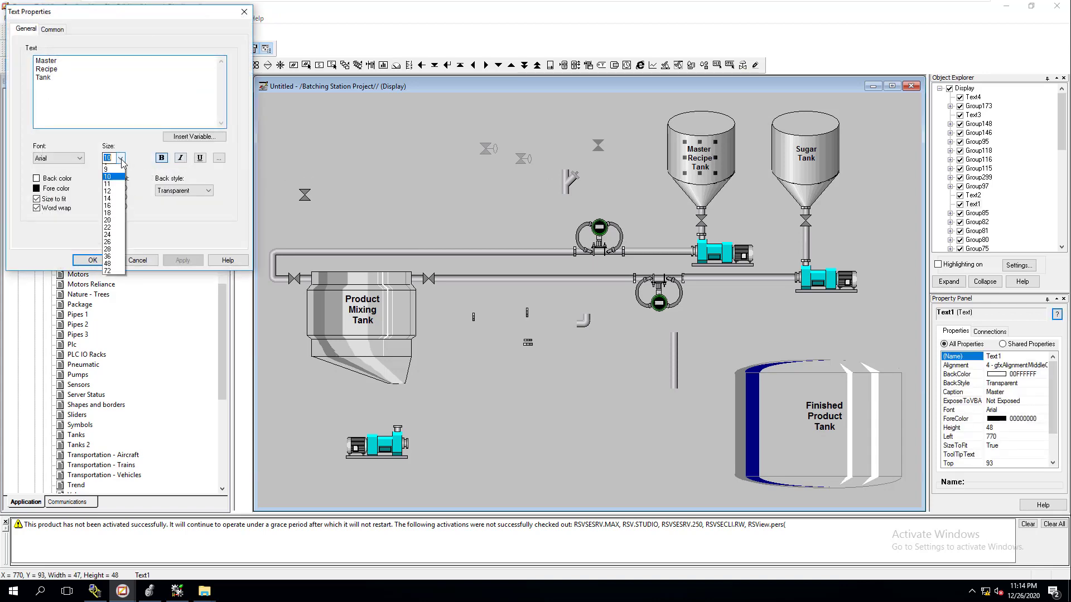
{"action": "left_click", "coordinate": [112, 200]}
{"action": "left_click", "coordinate": [183, 260]}
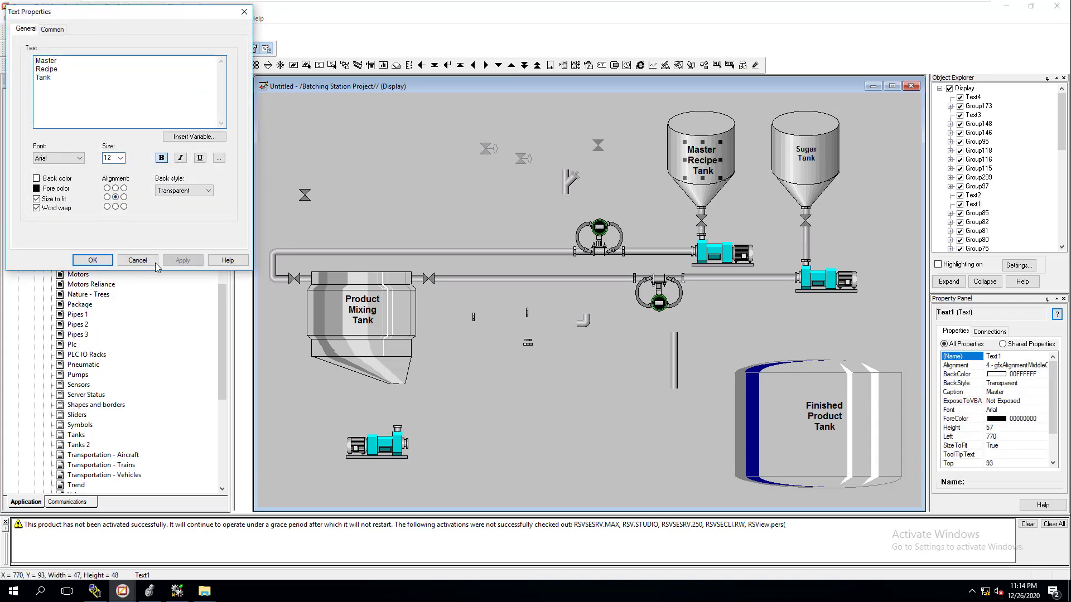
{"action": "left_click", "coordinate": [106, 260]}
{"action": "left_click", "coordinate": [671, 184]}
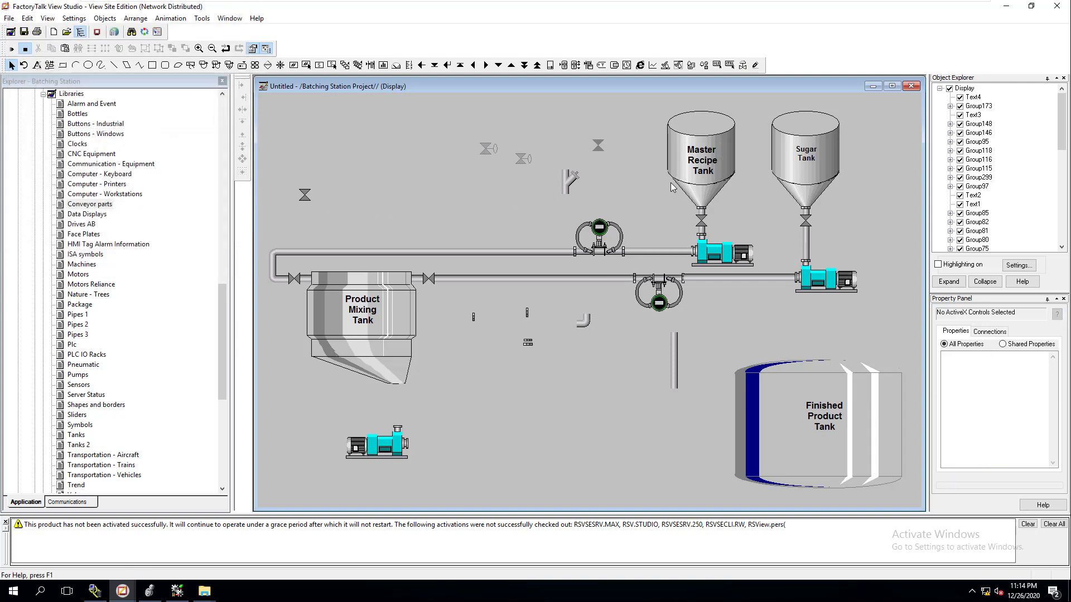
Step: Set the font size of the Sugar Tank label to 12
{"action": "double_click", "coordinate": [808, 158]}
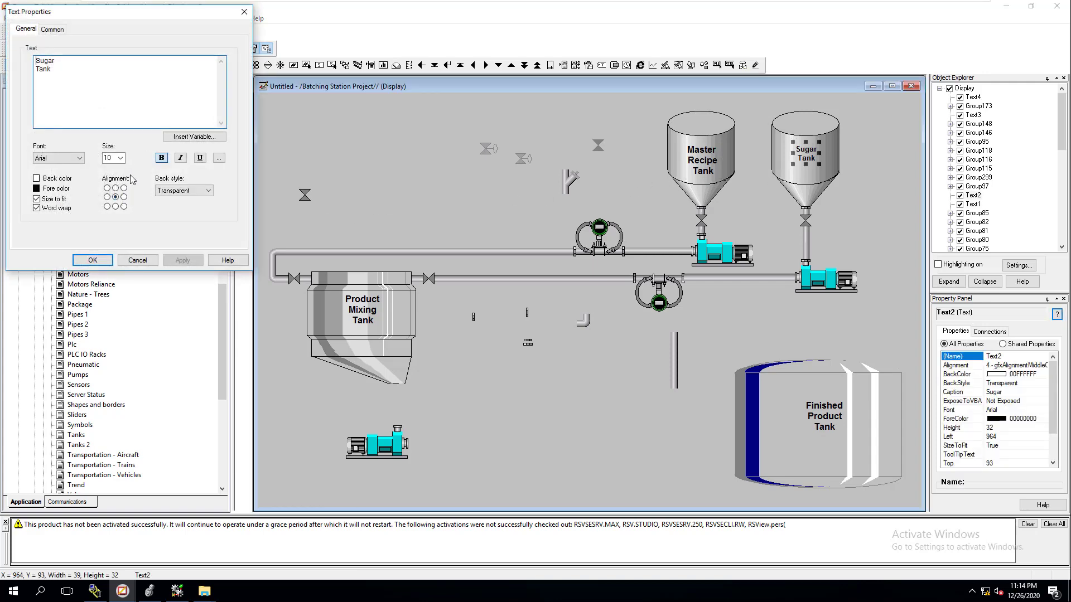
{"action": "left_click", "coordinate": [121, 159]}
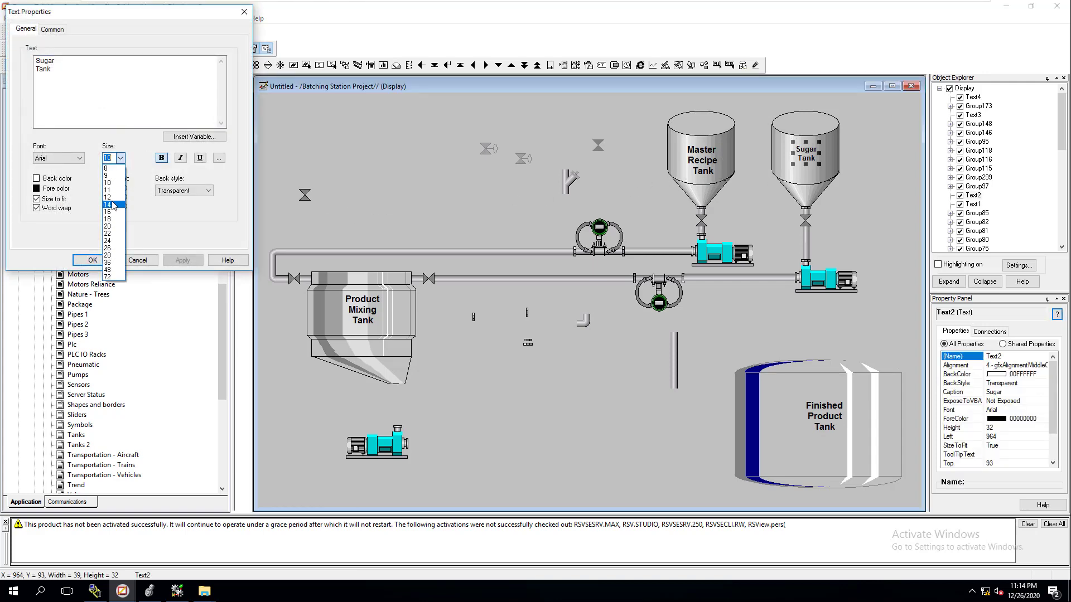
{"action": "left_click", "coordinate": [111, 197]}
{"action": "left_click", "coordinate": [182, 260]}
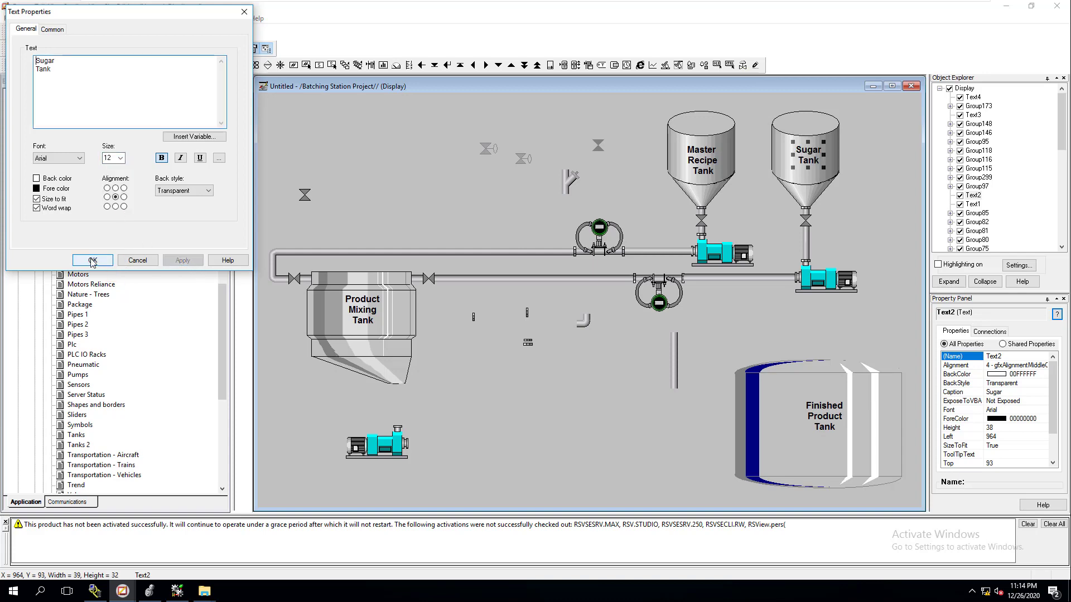
{"action": "left_click", "coordinate": [92, 260]}
{"action": "left_click", "coordinate": [644, 186]}
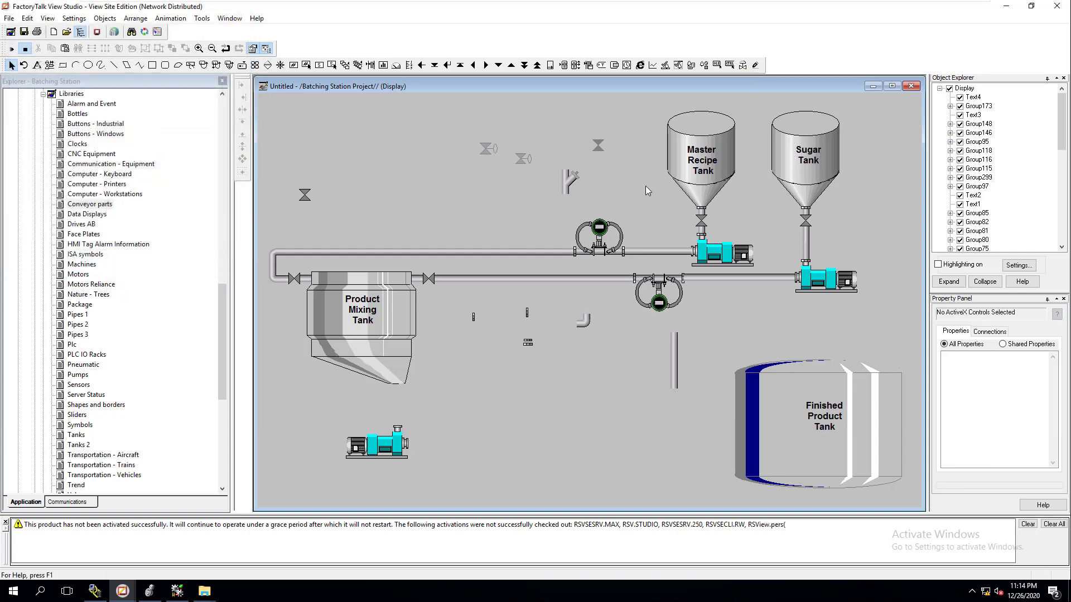
Step: Move the Master Recipe Tank label slightly up to about x 768, y 85 so it sits centred on its tank
{"action": "left_click", "coordinate": [701, 165]}
{"action": "left_click_drag", "start_coordinate": [701, 166], "coordinate": [698, 157]}
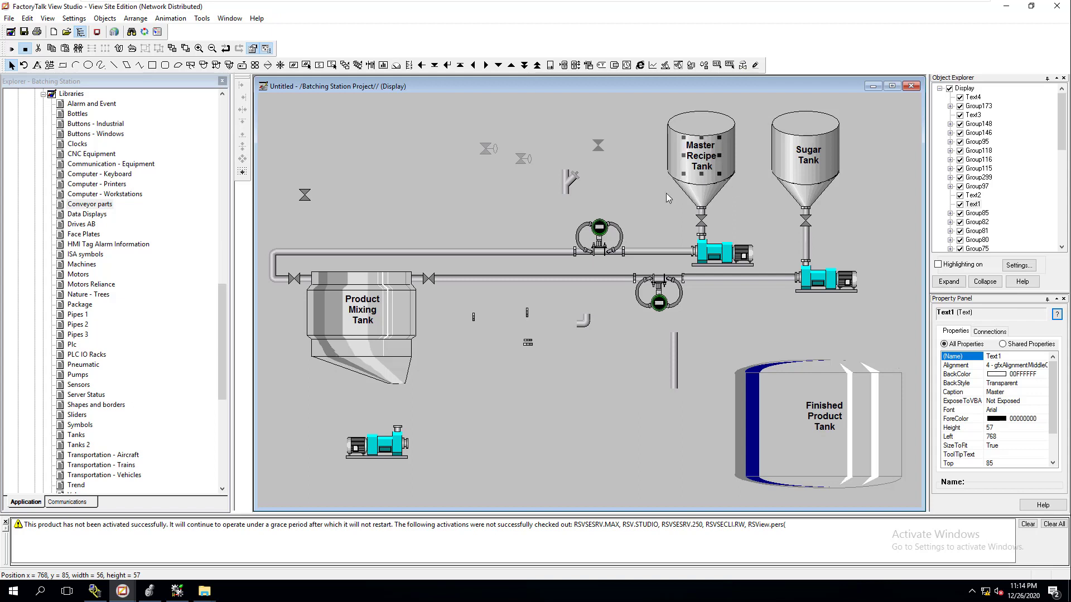
{"action": "left_click", "coordinate": [737, 192]}
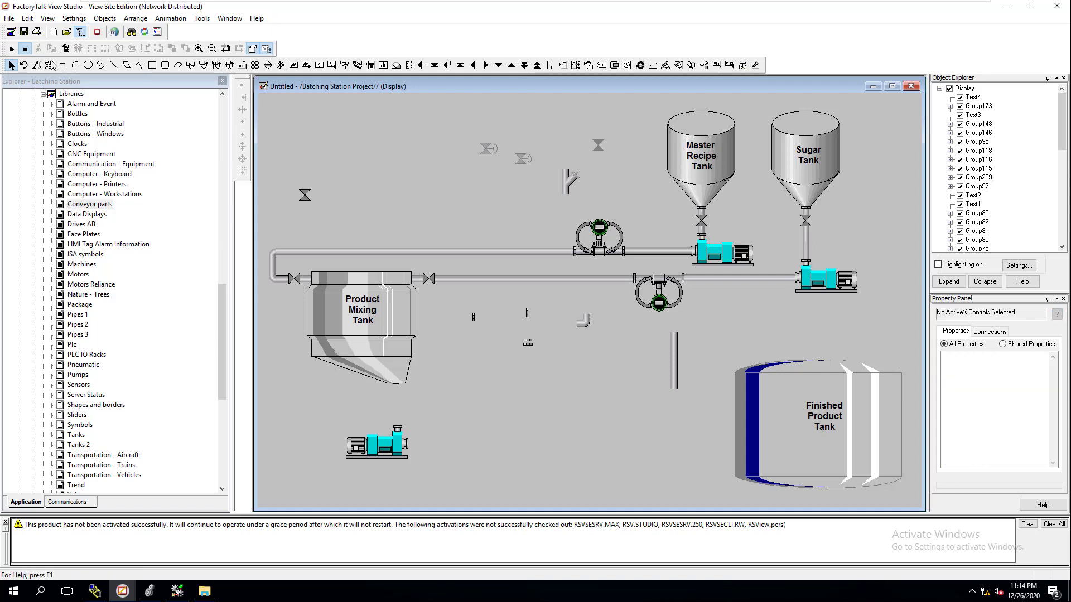
Step: Test run the display, return to editing and inspect the tag used by the valve below the Master Recipe Tank
{"action": "left_click", "coordinate": [12, 49]}
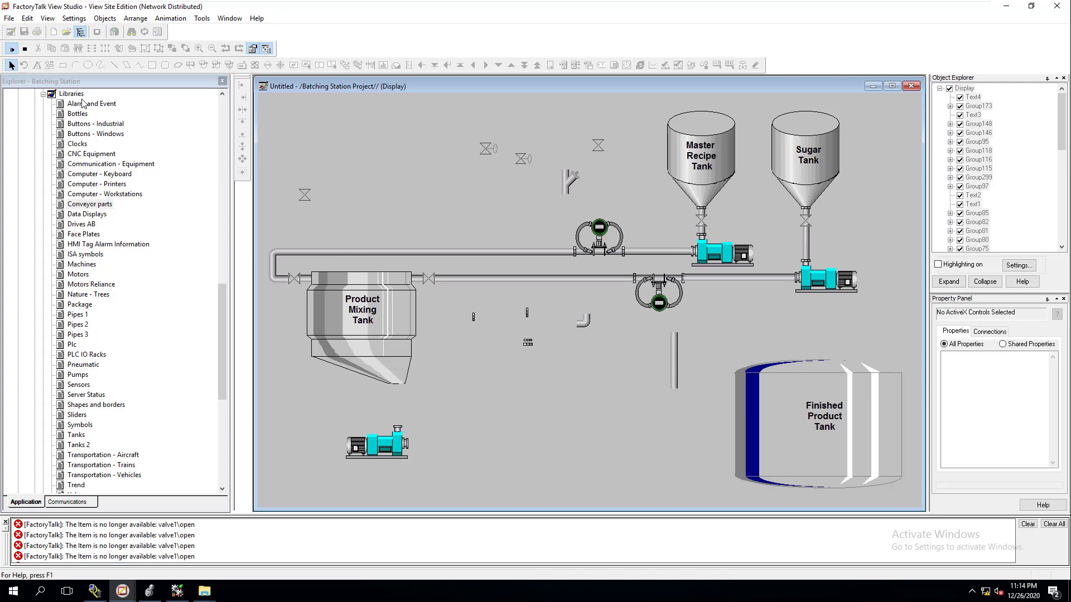
{"action": "left_click", "coordinate": [25, 49]}
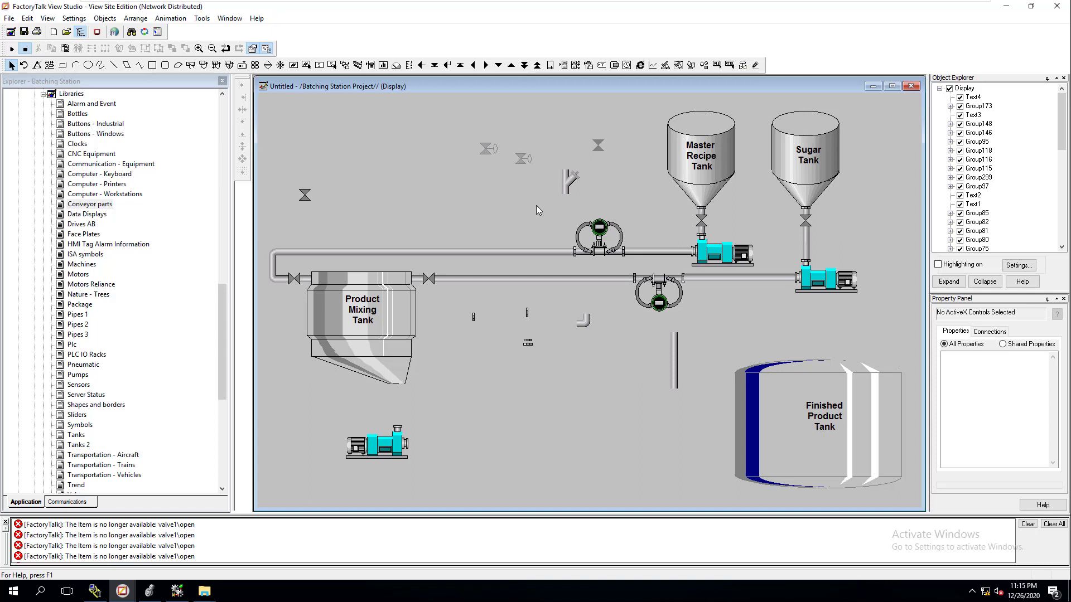
{"action": "right_click", "coordinate": [700, 221]}
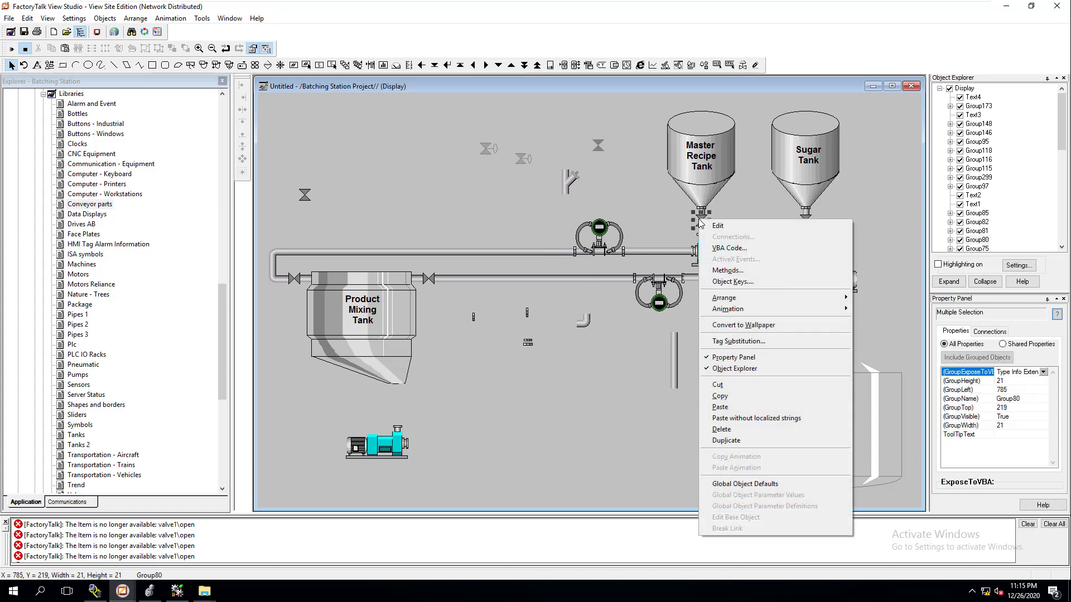
{"action": "left_click", "coordinate": [760, 342]}
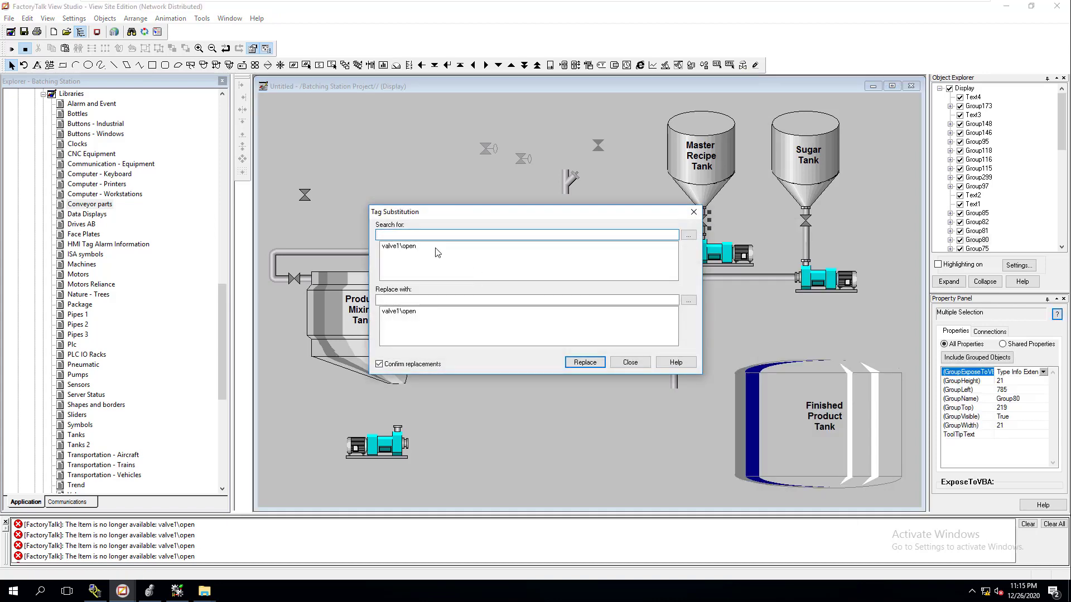
{"action": "left_click", "coordinate": [397, 246]}
{"action": "key", "text": "Escape"}
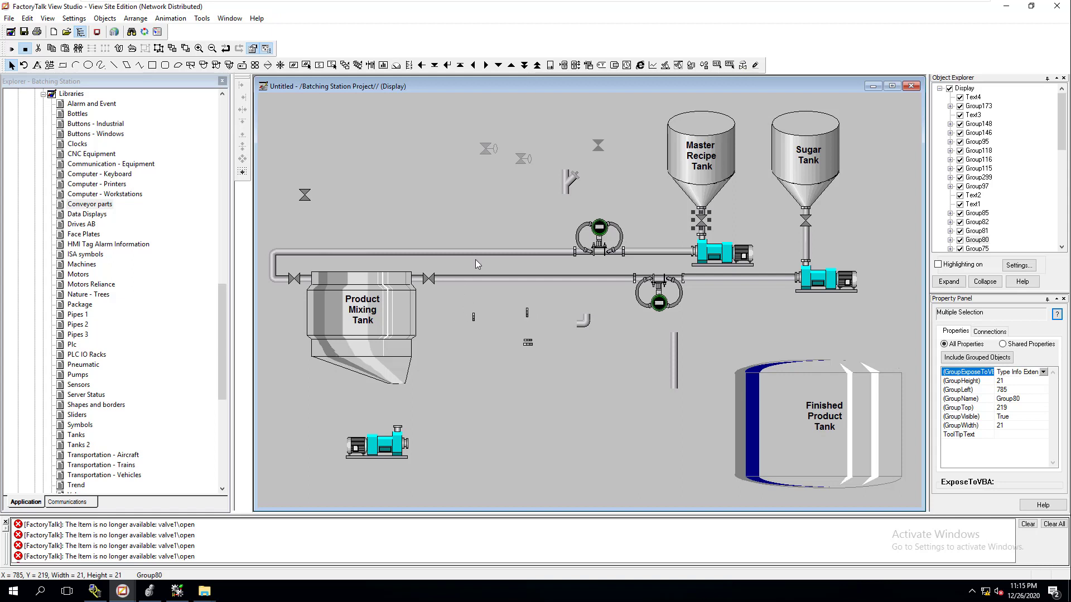
{"action": "left_click", "coordinate": [489, 224]}
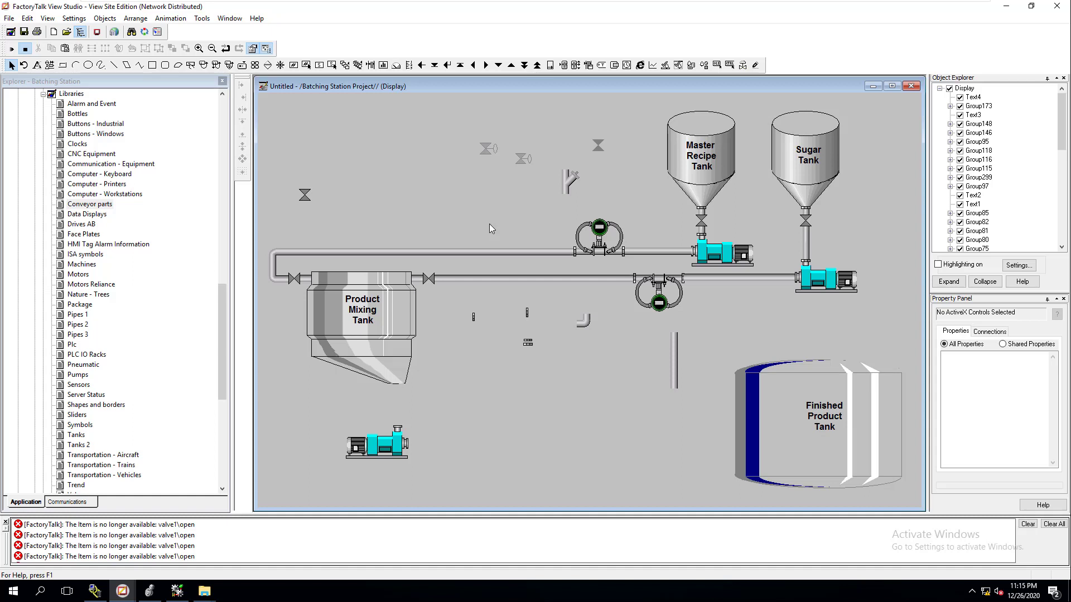